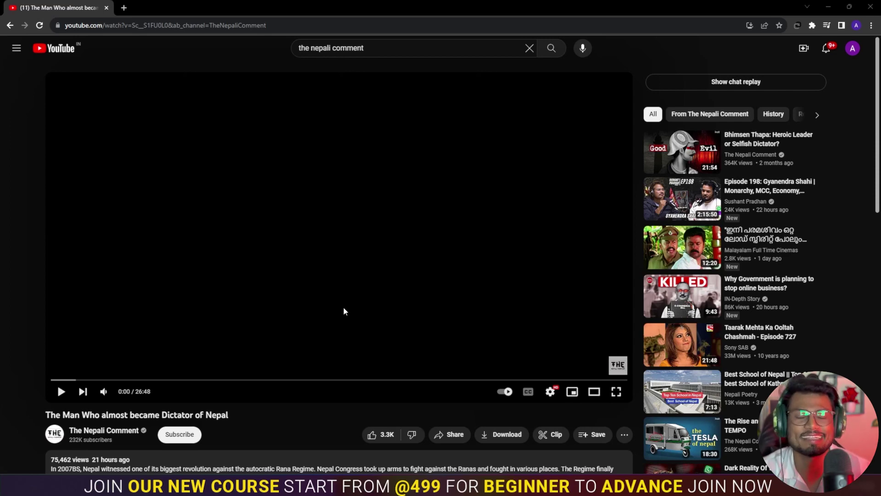
Play 'The Man Who almost became Dictator of Nepal' on YouTube from 0:00.
{"action": "left_click", "coordinate": [341, 223]}
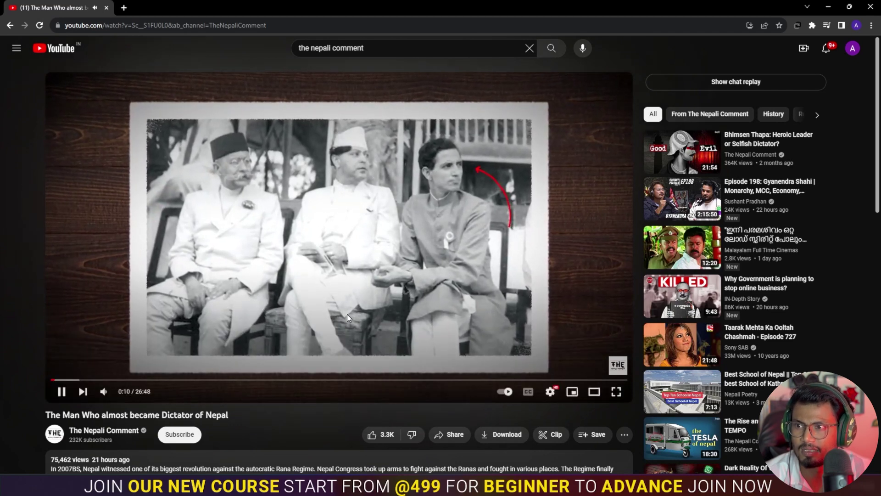
Pause the YouTube reference video at 0:10.
{"action": "left_click", "coordinate": [347, 314]}
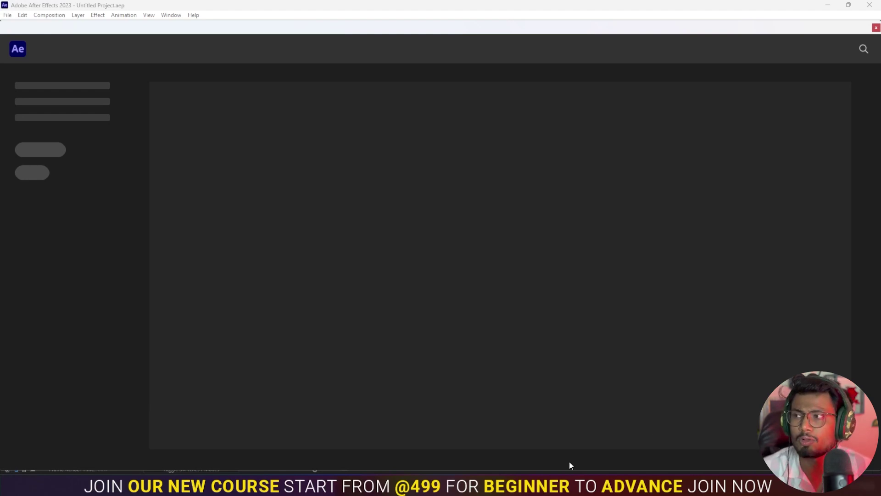
Dismiss the Home screen and create Comp 1 at 1920x1080, 30 fps, 10 seconds.
{"action": "left_click", "coordinate": [877, 27]}
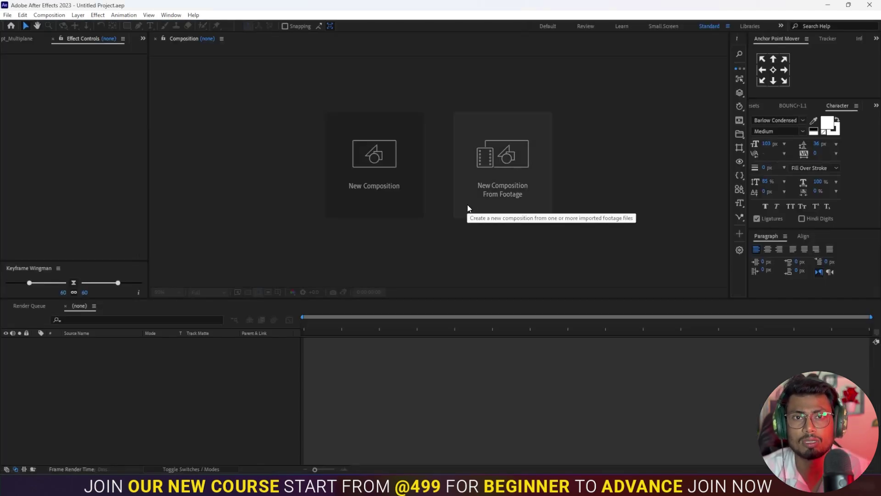
{"action": "left_click", "coordinate": [377, 161]}
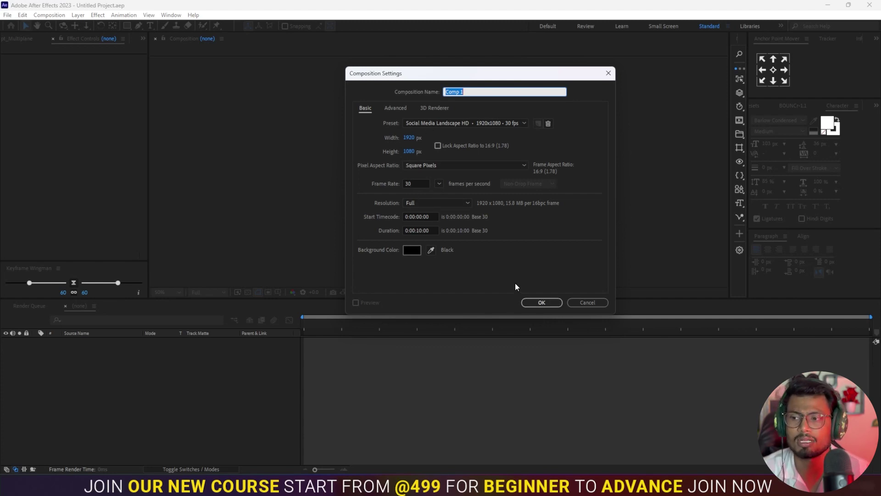
{"action": "left_click", "coordinate": [541, 303]}
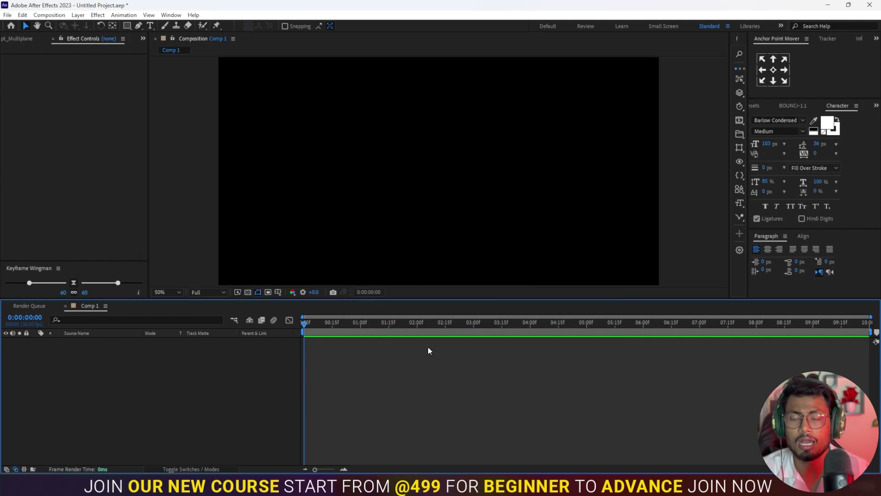
Bring up the Project panel, then minimize the Chrome window to return to After Effects.
{"action": "left_click", "coordinate": [144, 38]}
{"action": "left_click", "coordinate": [158, 51]}
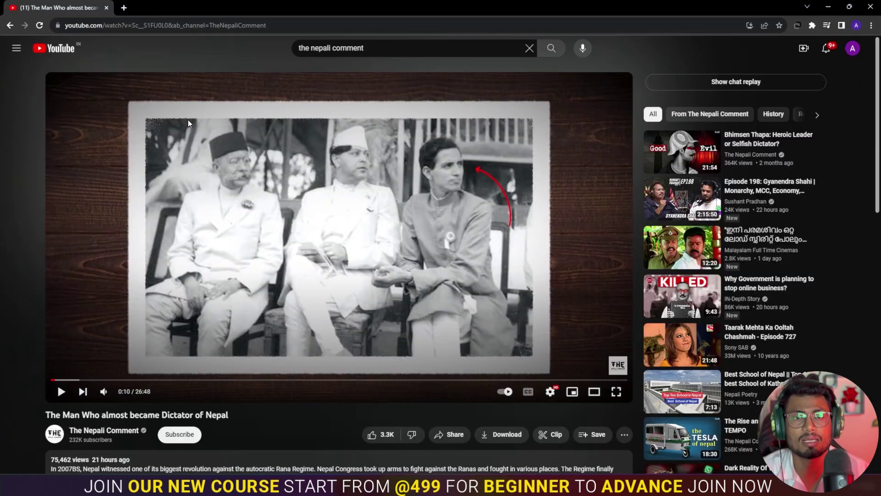
{"action": "left_click_drag", "start_coordinate": [833, 7], "coordinate": [823, 25]}
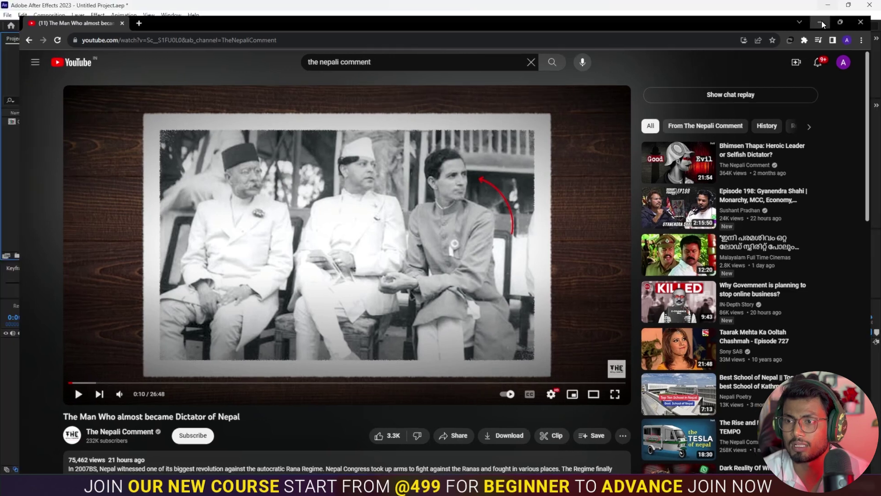
{"action": "left_click", "coordinate": [822, 23]}
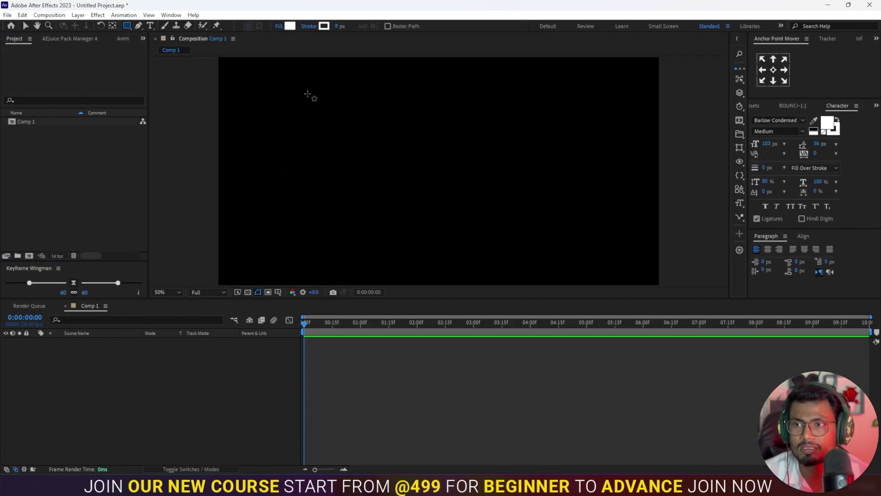
Draw a white rectangle filling most of Comp 1 as Shape Layer 1 and select it.
{"action": "left_click_drag", "start_coordinate": [307, 94], "coordinate": [585, 247]}
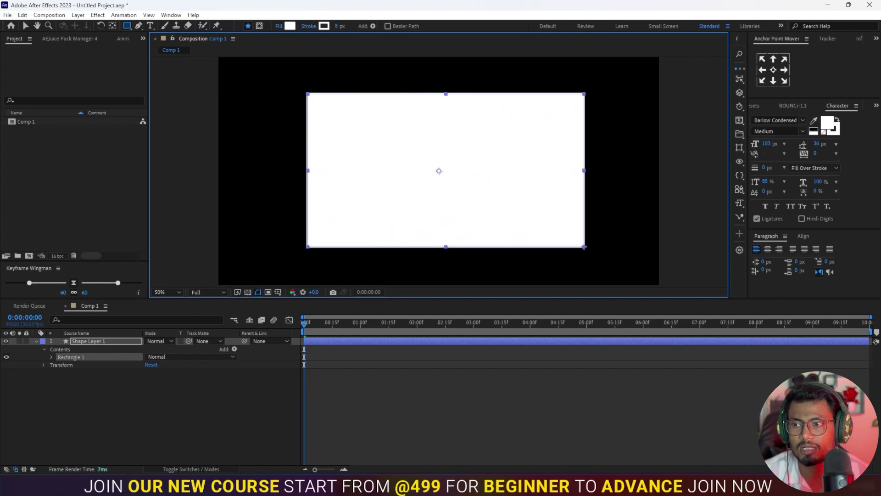
{"action": "left_click", "coordinate": [370, 407]}
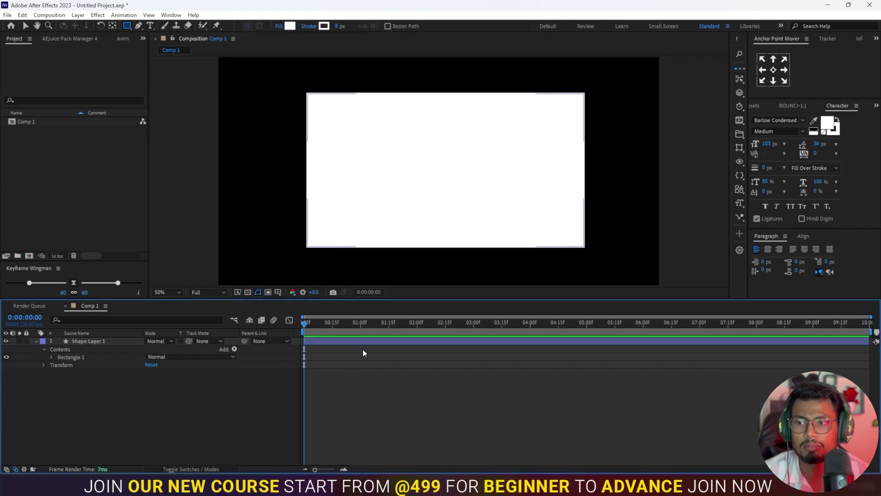
{"action": "left_click", "coordinate": [343, 342]}
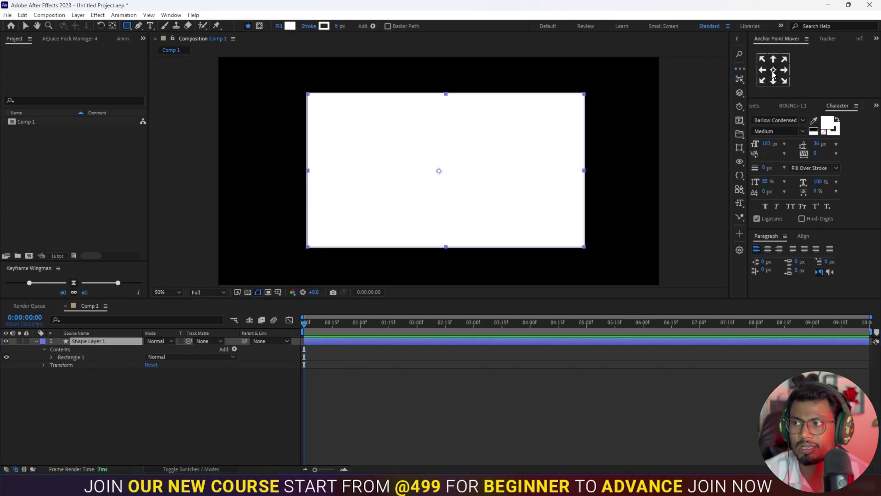
{"action": "left_click", "coordinate": [357, 371]}
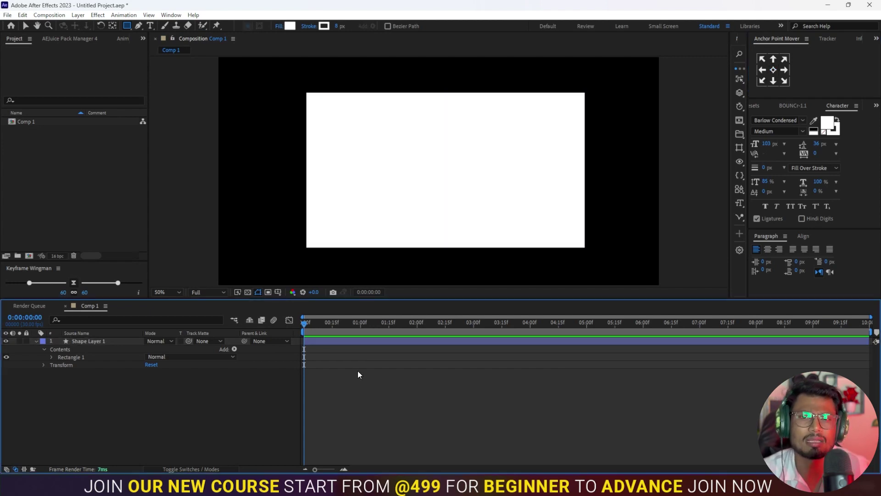
{"action": "left_click", "coordinate": [332, 341]}
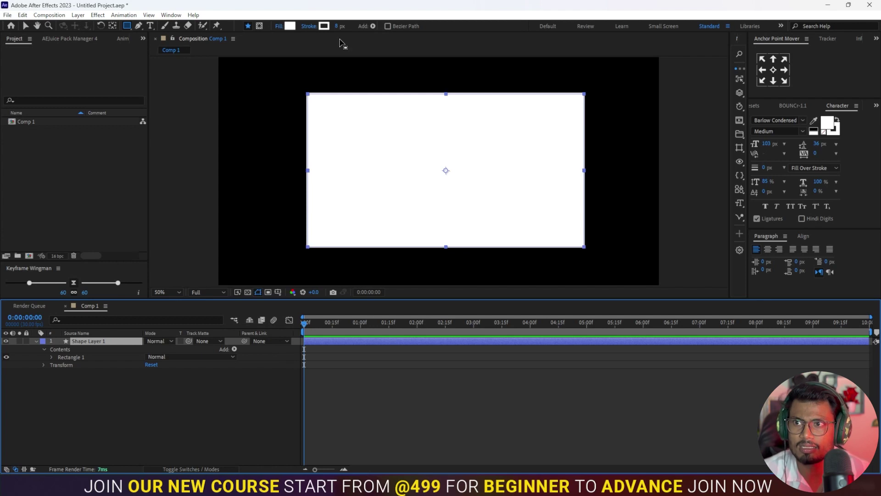
{"action": "left_click", "coordinate": [333, 408]}
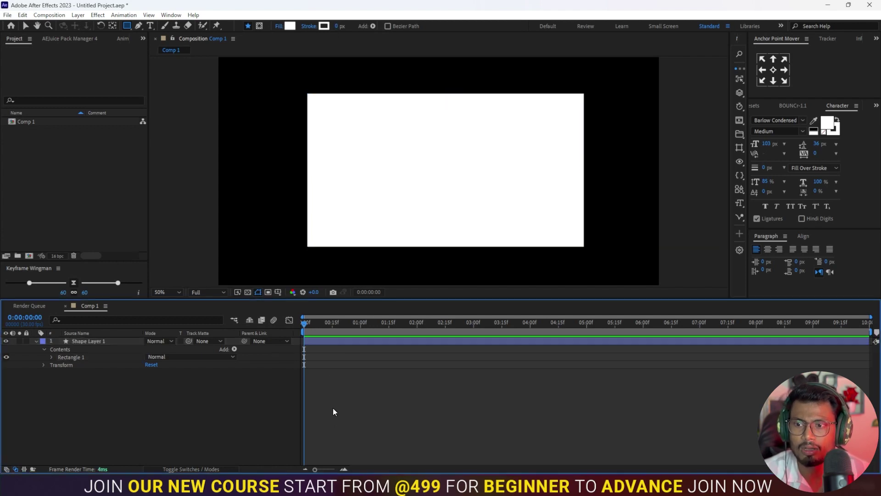
{"action": "left_click", "coordinate": [322, 340]}
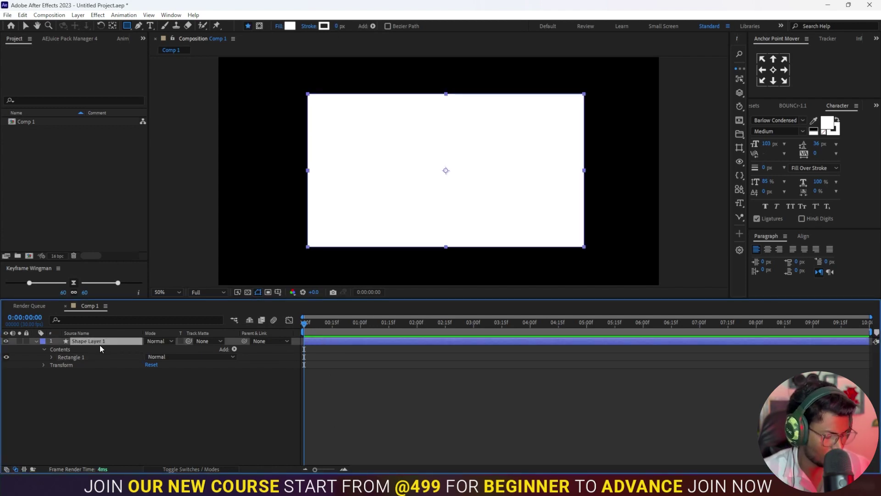
Duplicate the rectangle layer and set Shape Layer 1's fill to None.
{"action": "key", "text": "ctrl+d"}
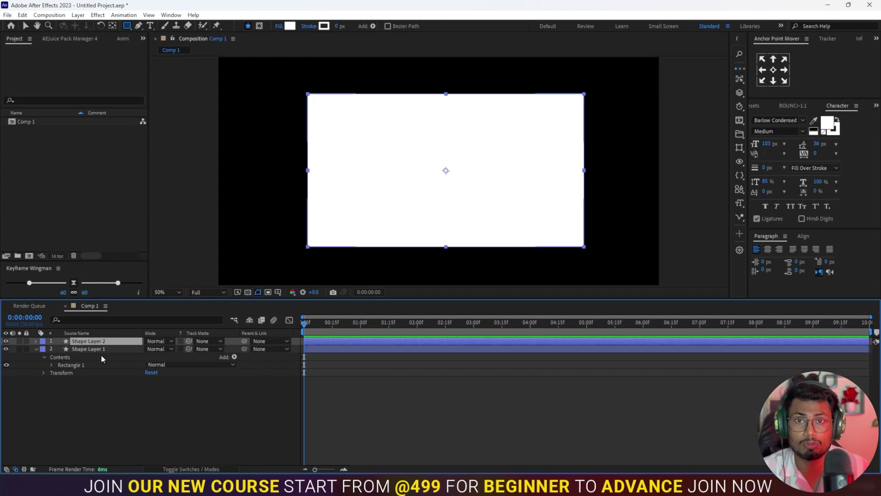
{"action": "left_click", "coordinate": [150, 394]}
{"action": "left_click", "coordinate": [100, 341]}
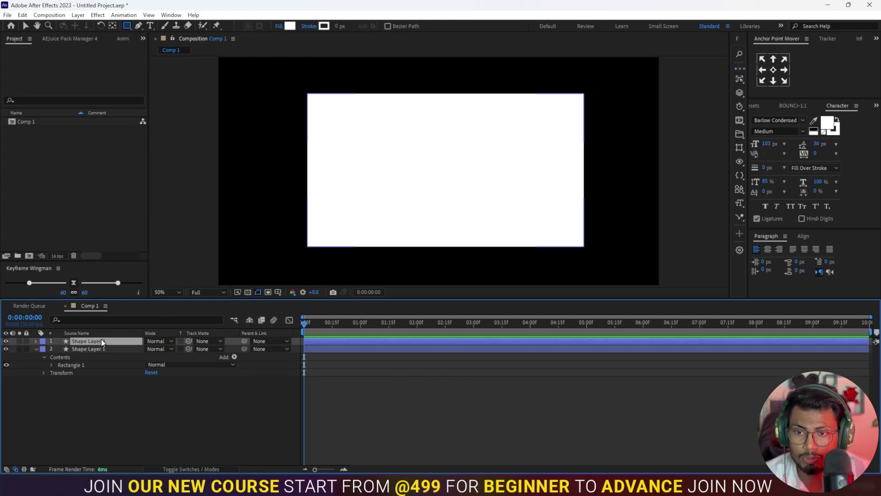
{"action": "left_click", "coordinate": [99, 349]}
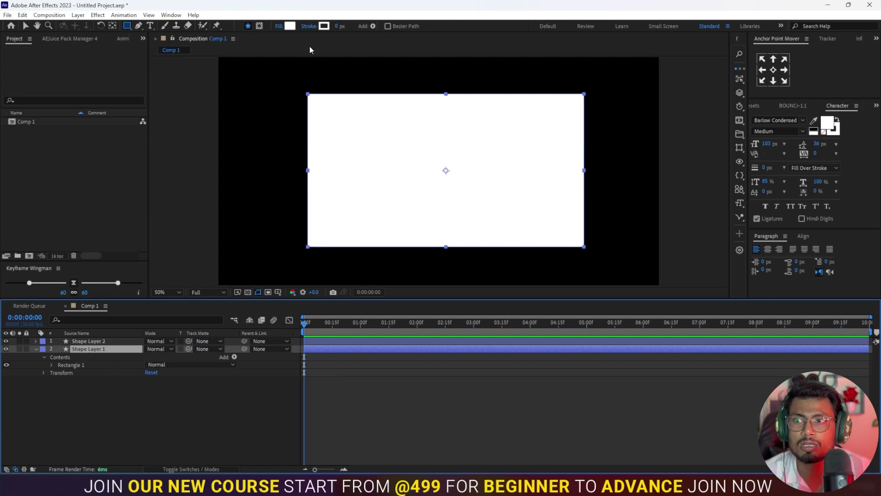
{"action": "left_click", "coordinate": [278, 28]}
{"action": "left_click", "coordinate": [345, 132]}
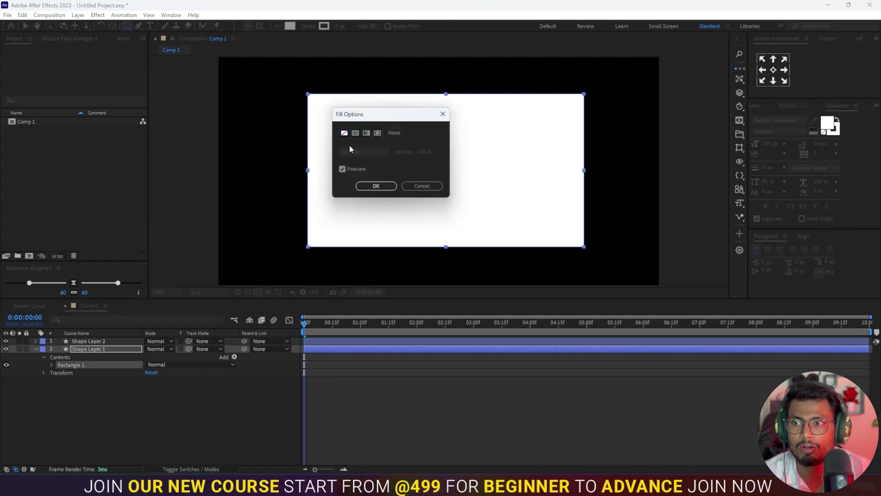
{"action": "left_click", "coordinate": [370, 188]}
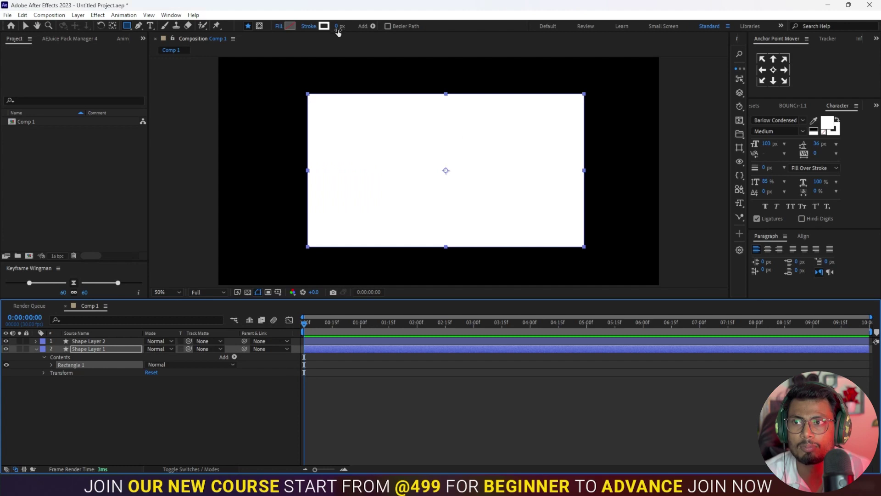
Give Shape Layer 1 a red stroke 92 px wide.
{"action": "left_click_drag", "start_coordinate": [338, 28], "coordinate": [553, 43]}
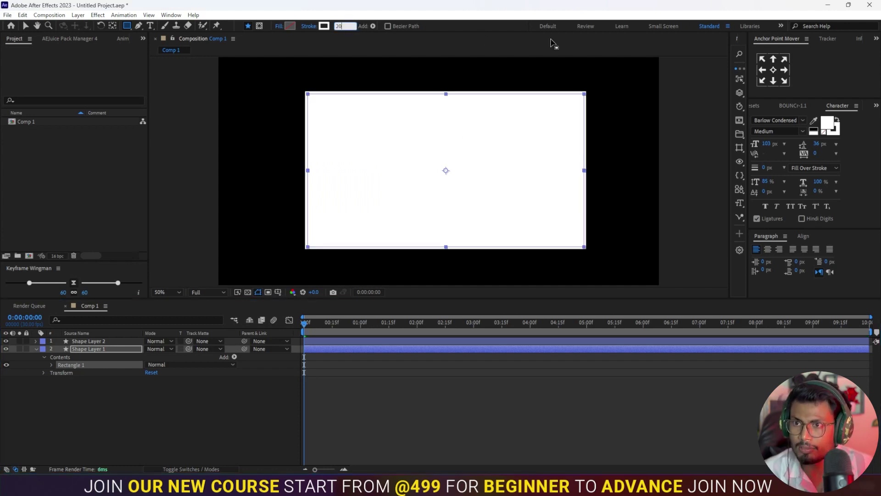
{"action": "left_click", "coordinate": [324, 26]}
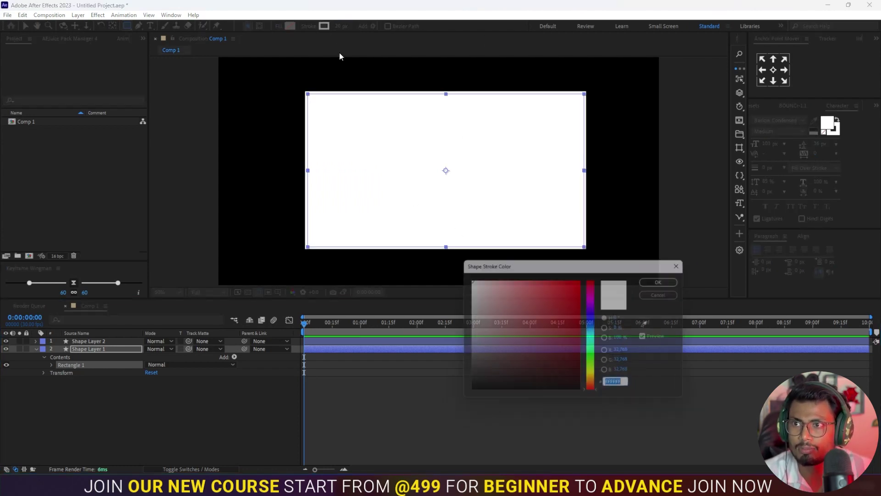
{"action": "left_click", "coordinate": [582, 279]}
{"action": "left_click", "coordinate": [667, 280]}
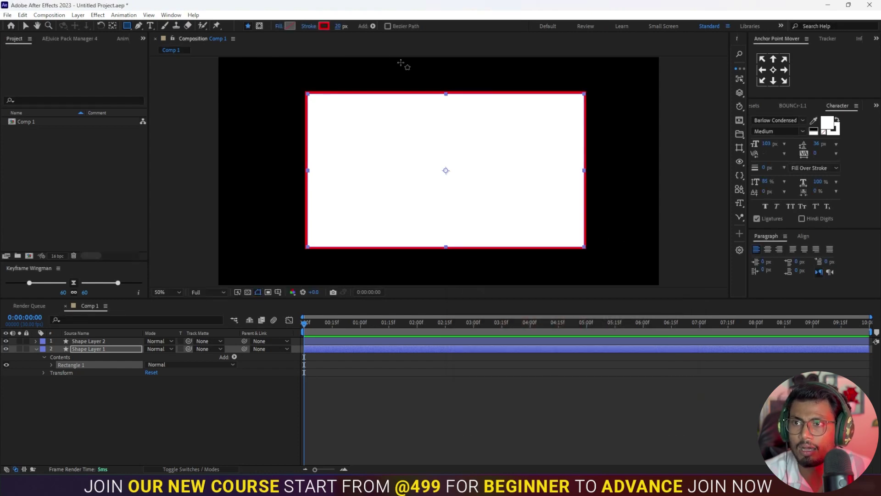
{"action": "left_click_drag", "start_coordinate": [339, 28], "coordinate": [374, 144]}
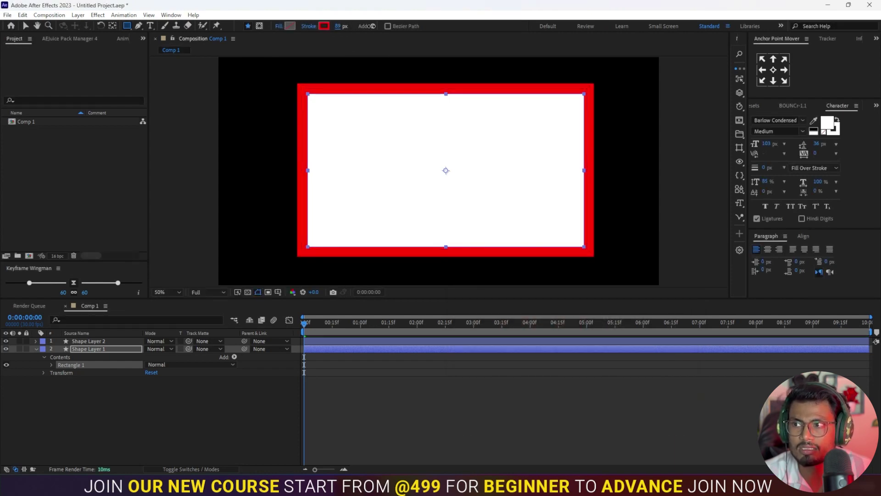
{"action": "left_click", "coordinate": [335, 379]}
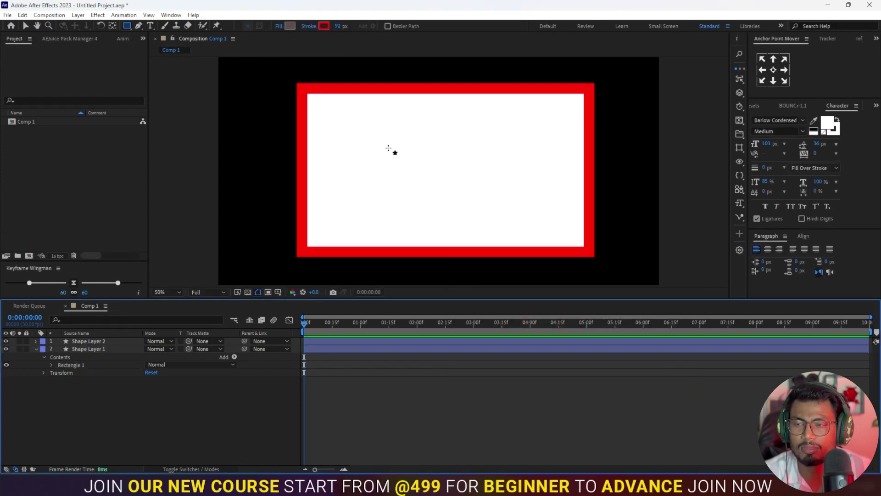
{"action": "left_click", "coordinate": [329, 343]}
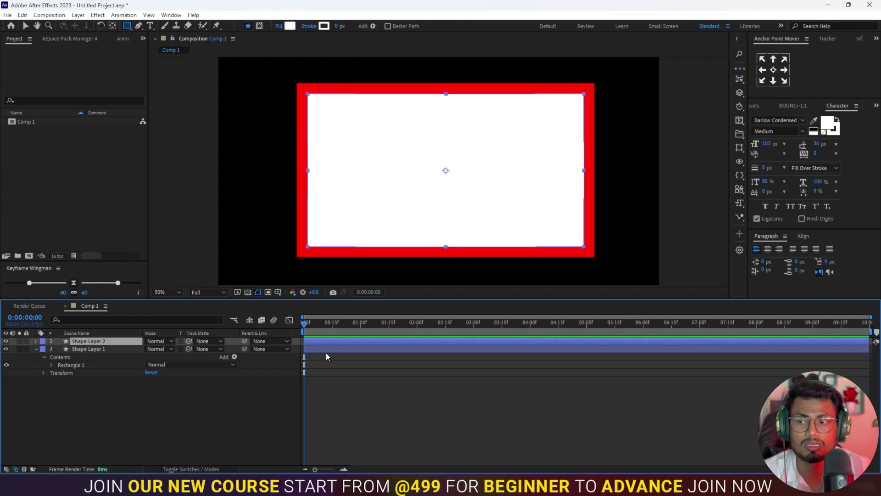
Rename Shape Layer 1 to 'Border'.
{"action": "left_click", "coordinate": [326, 351]}
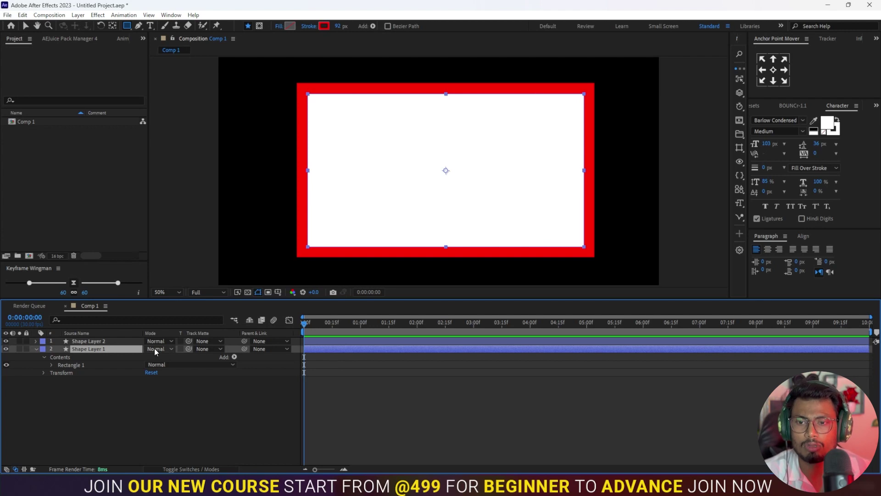
{"action": "right_click", "coordinate": [101, 350]}
{"action": "left_click", "coordinate": [114, 326]}
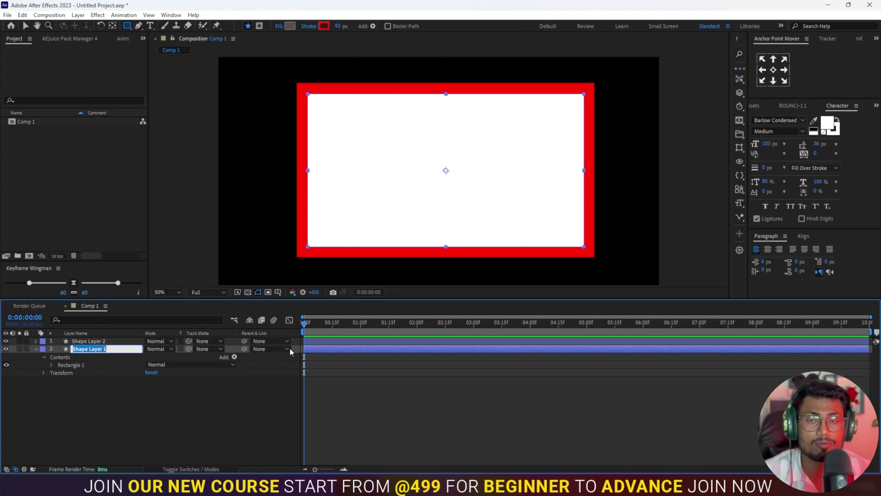
{"action": "type", "text": "Bo"}
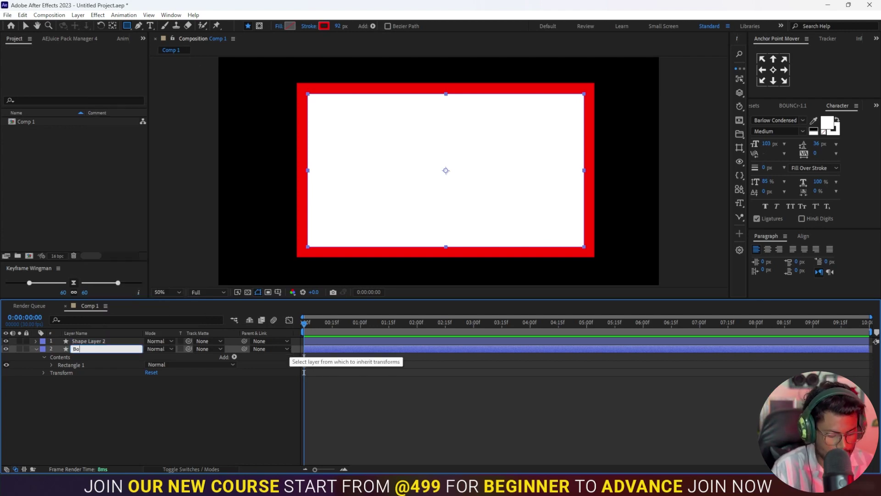
{"action": "type", "text": "rder"}
{"action": "key", "text": "Return"}
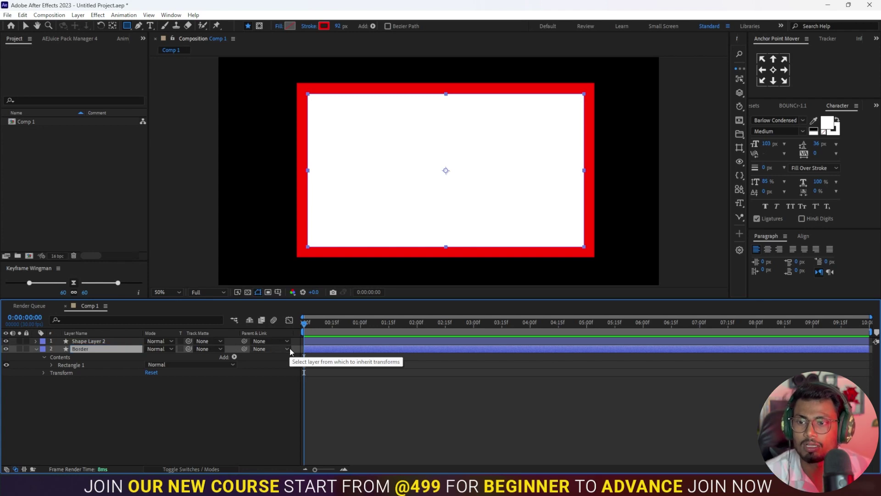
Apply the Roughen Edges effect to Border via the 'rou' effect search.
{"action": "key", "text": "ctrl+space"}
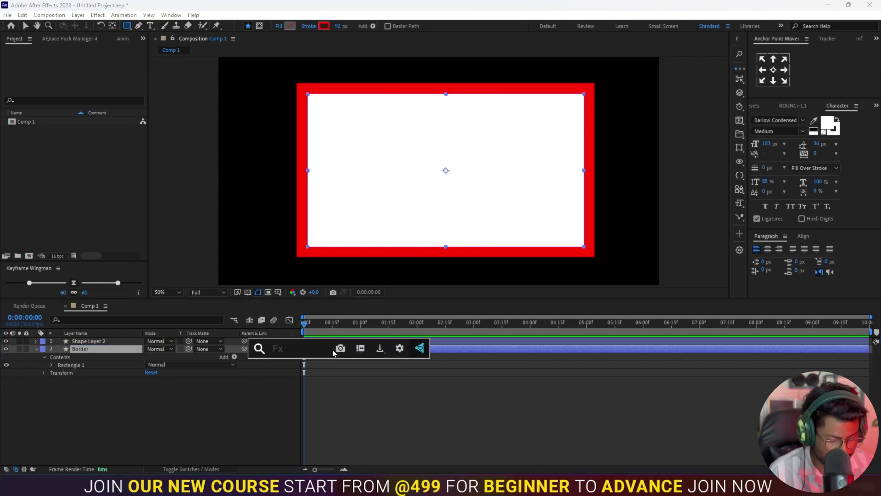
{"action": "type", "text": "rou"}
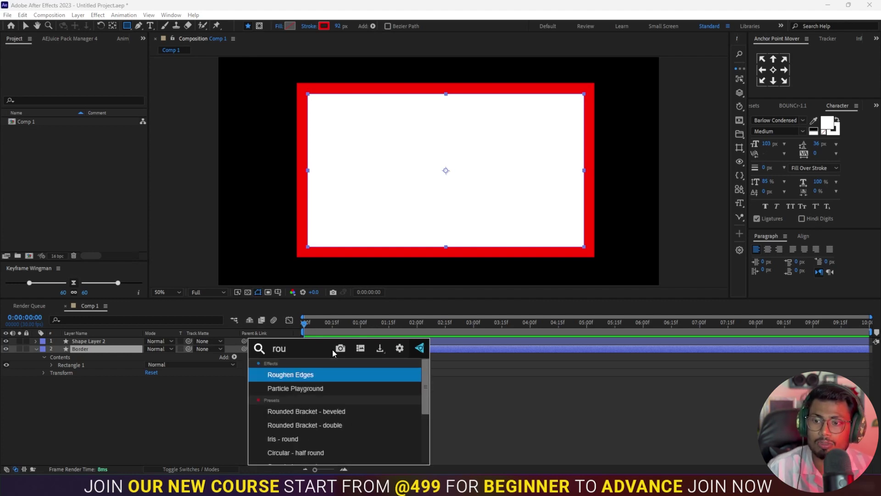
{"action": "key", "text": "Return"}
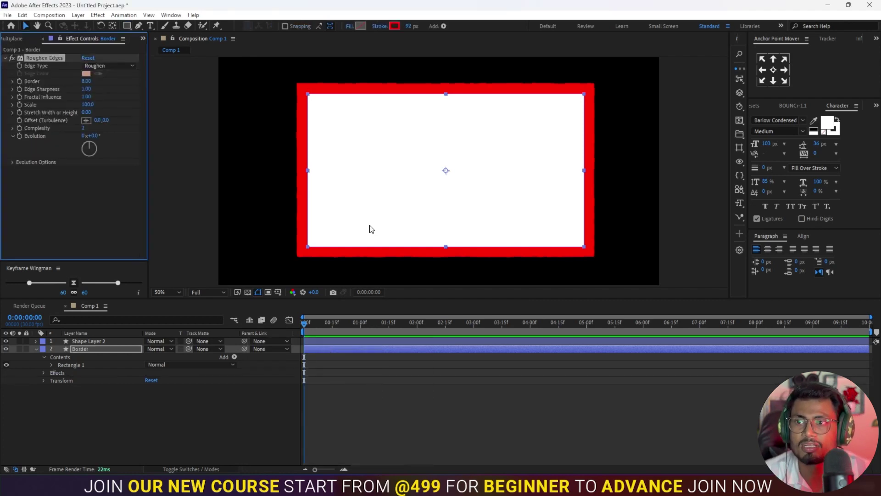
Set Border's Roughen Edges to Complexity 10, Border 8, Edge Sharpness 10 and Scale 50.
{"action": "left_click_drag", "start_coordinate": [84, 128], "coordinate": [238, 135]}
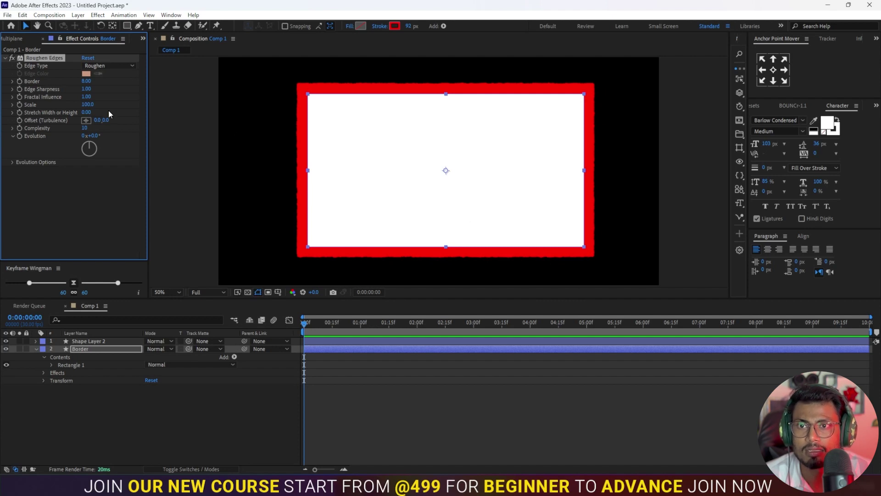
{"action": "mouse_move", "coordinate": [86, 81]}
{"action": "left_mouse_down"}
{"action": "mouse_move", "coordinate": [103, 82]}
{"action": "mouse_move", "coordinate": [90, 82]}
{"action": "left_mouse_up"}
{"action": "left_click", "coordinate": [87, 82]}
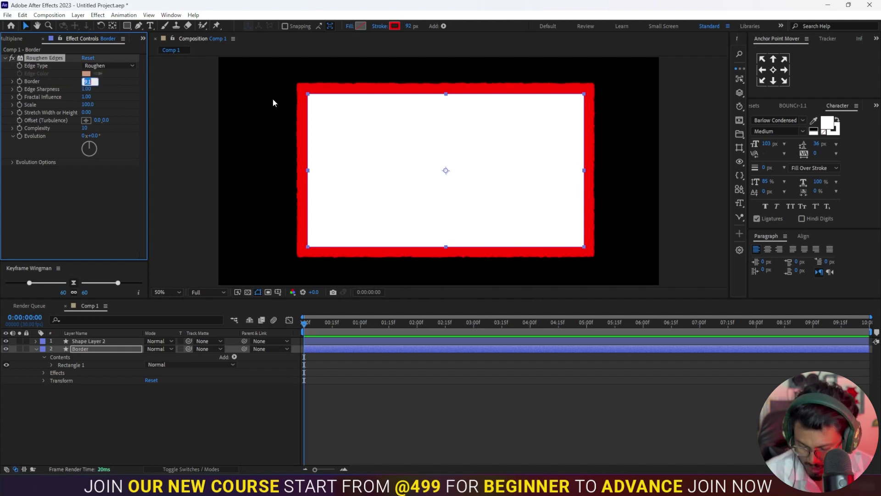
{"action": "type", "text": "8"}
{"action": "key", "text": "Return"}
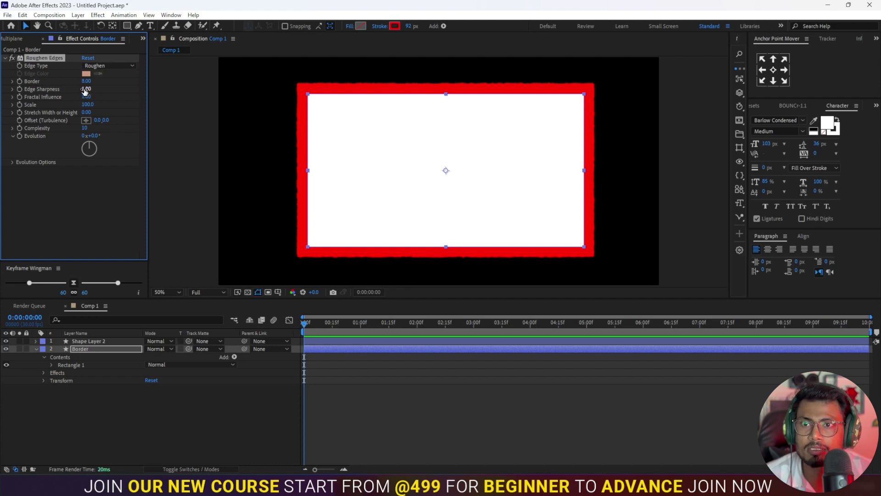
{"action": "left_click_drag", "start_coordinate": [85, 91], "coordinate": [99, 88]}
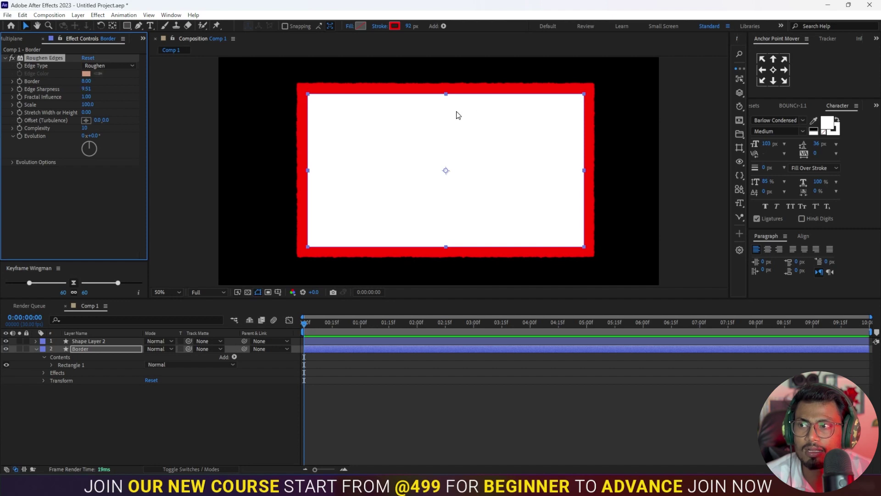
{"action": "left_click", "coordinate": [87, 89]}
{"action": "type", "text": "10"}
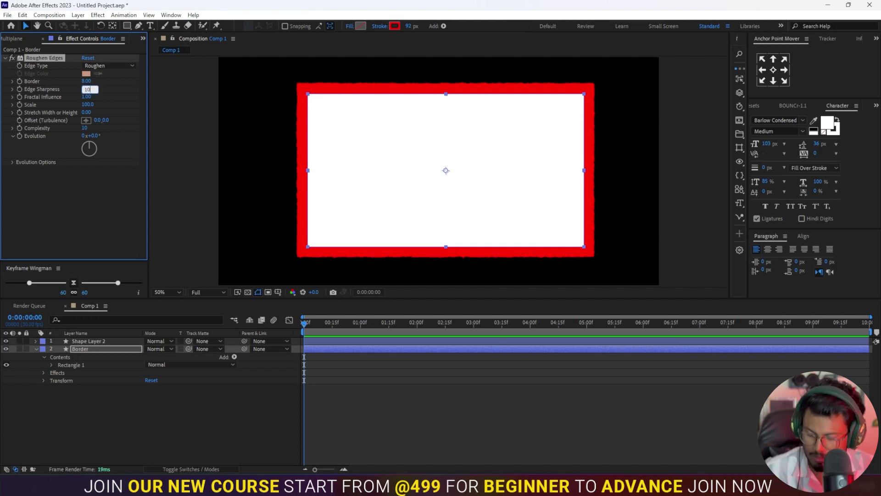
{"action": "key", "text": "Return"}
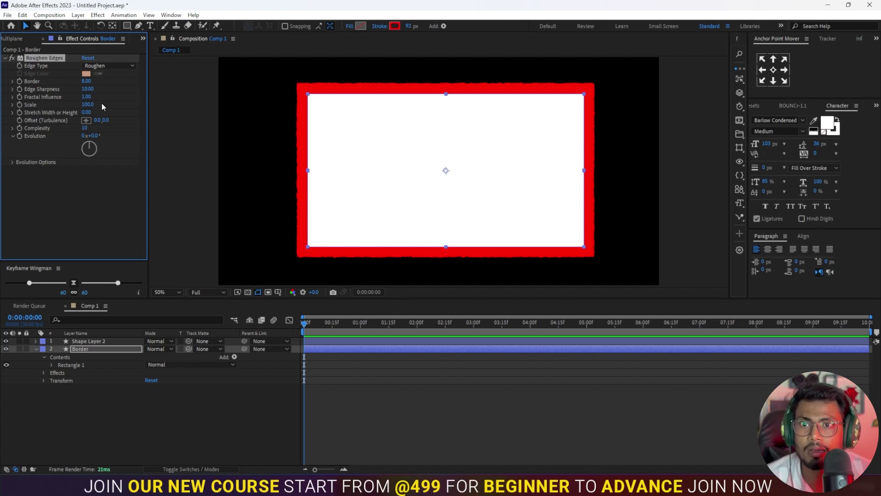
{"action": "mouse_move", "coordinate": [88, 105]}
{"action": "left_mouse_down"}
{"action": "mouse_move", "coordinate": [63, 105]}
{"action": "mouse_move", "coordinate": [77, 103]}
{"action": "left_mouse_up"}
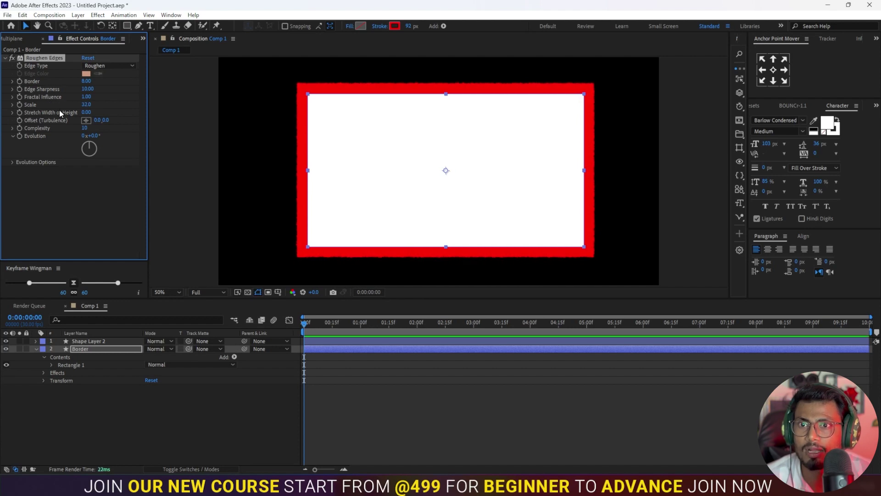
{"action": "left_click", "coordinate": [86, 104]}
{"action": "type", "text": "50"}
{"action": "key", "text": "Return"}
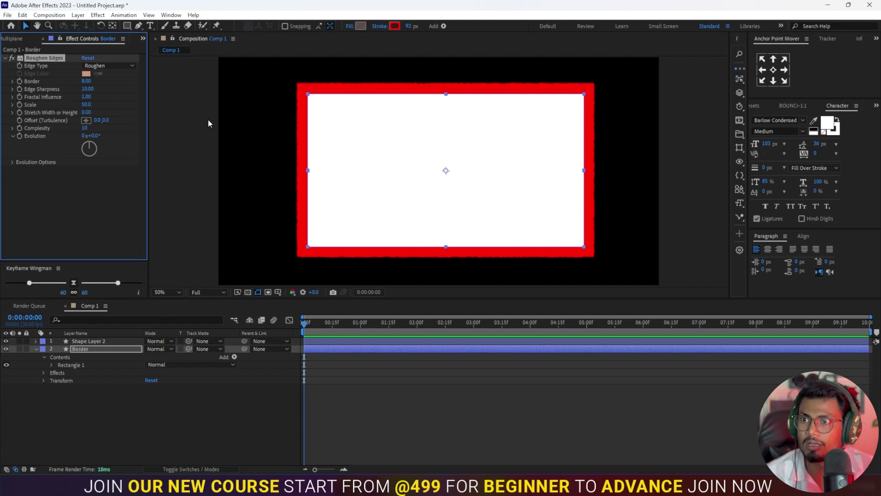
Copy the Roughen Edges effect onto Shape Layer 2.
{"action": "left_click", "coordinate": [43, 58]}
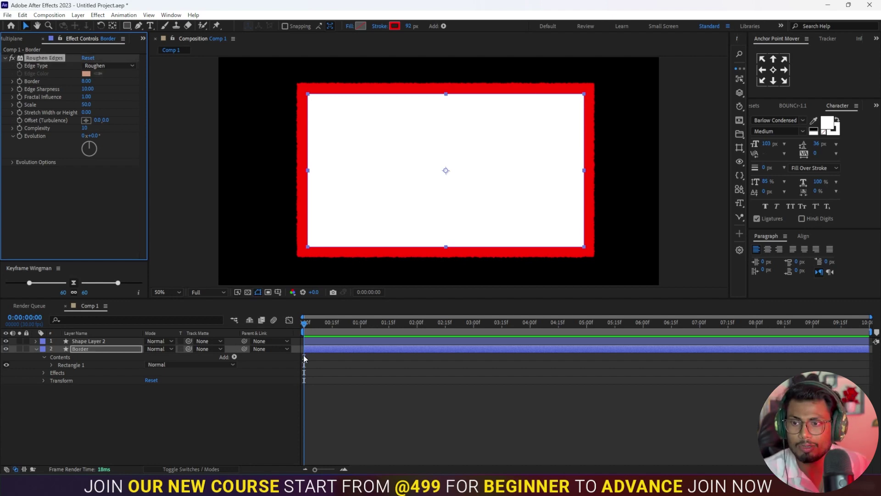
{"action": "left_click", "coordinate": [319, 342]}
{"action": "key", "text": "ctrl+v"}
{"action": "left_click", "coordinate": [372, 407]}
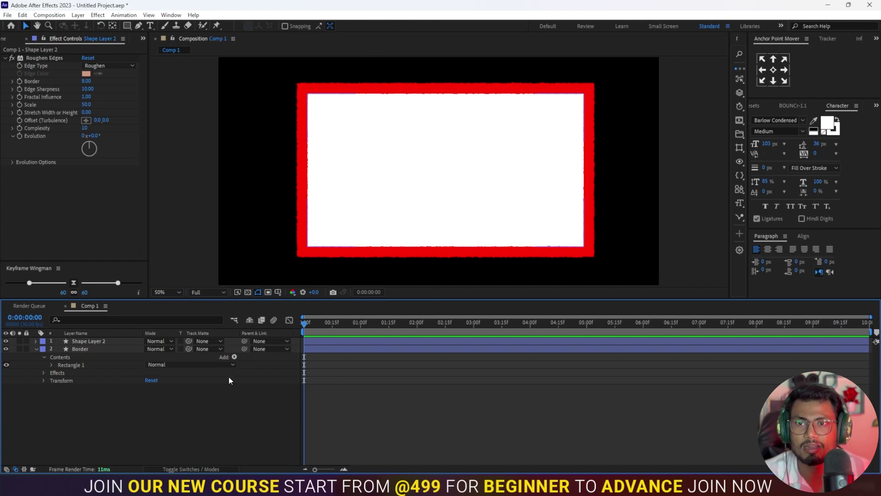
{"action": "left_click", "coordinate": [142, 38]}
Import maxresdefault.jpg from the Downloads folder into the project.
{"action": "left_click", "coordinate": [184, 49]}
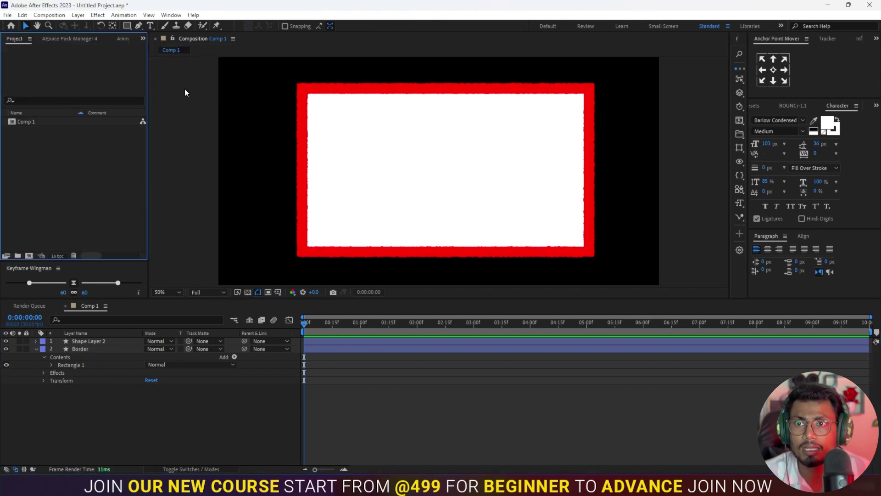
{"action": "double_click", "coordinate": [77, 174]}
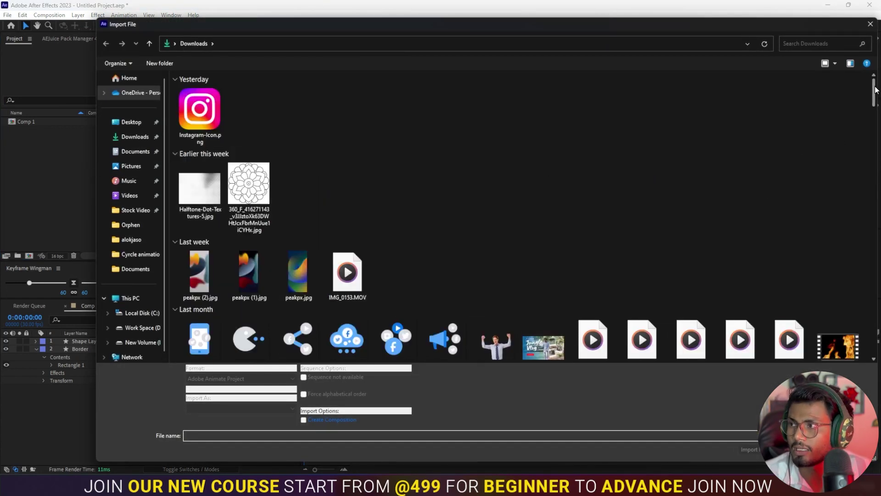
{"action": "left_click_drag", "start_coordinate": [875, 91], "coordinate": [877, 130]}
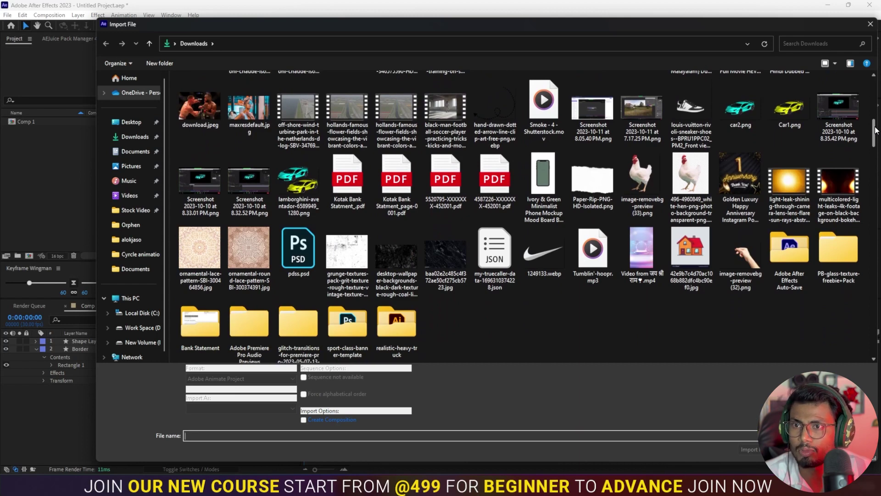
{"action": "left_click", "coordinate": [250, 110]}
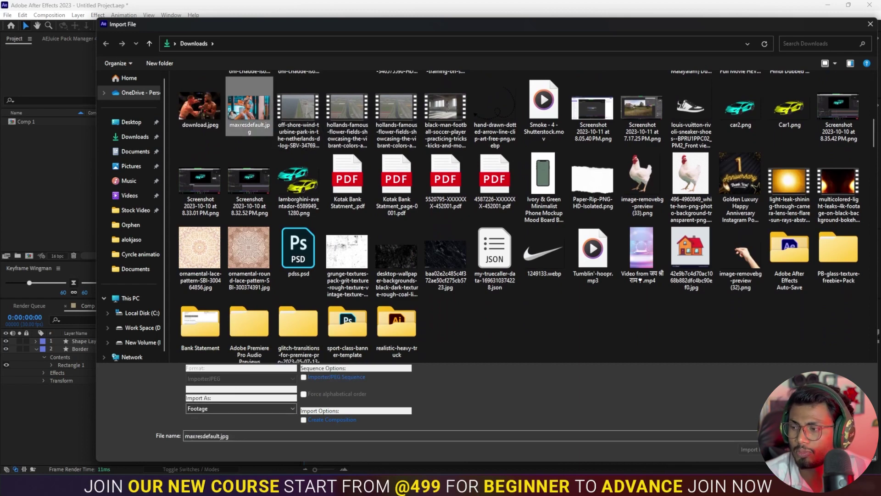
{"action": "key", "text": "Return"}
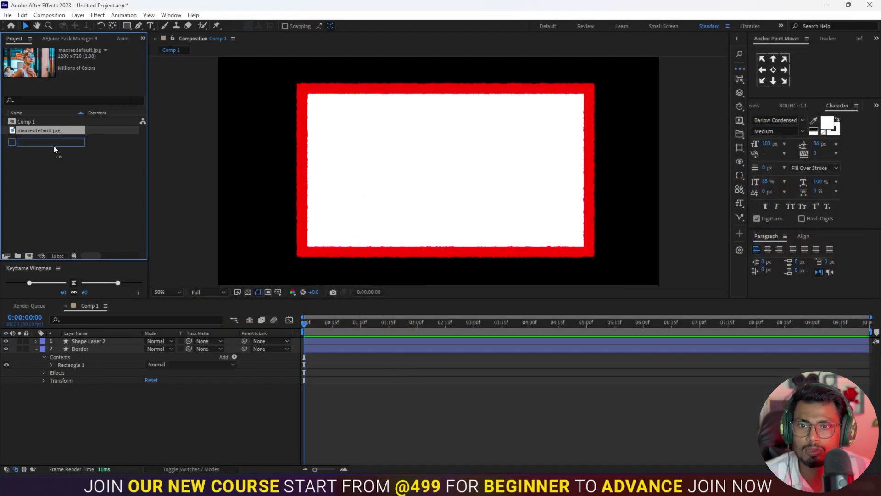
Place maxresdefault.jpg as the top layer and set its track matte to Shape Layer 2.
{"action": "left_click_drag", "start_coordinate": [54, 145], "coordinate": [78, 340]}
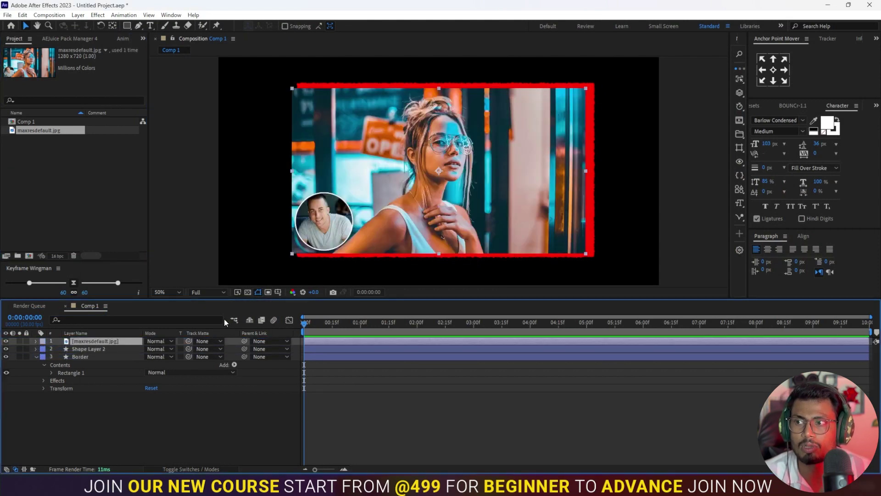
{"action": "left_click_drag", "start_coordinate": [443, 179], "coordinate": [452, 182]}
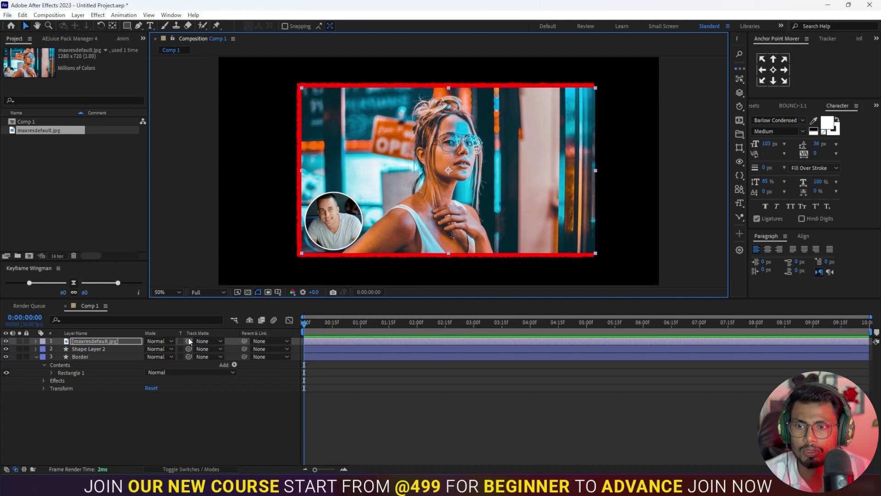
{"action": "left_click_drag", "start_coordinate": [188, 341], "coordinate": [83, 348]}
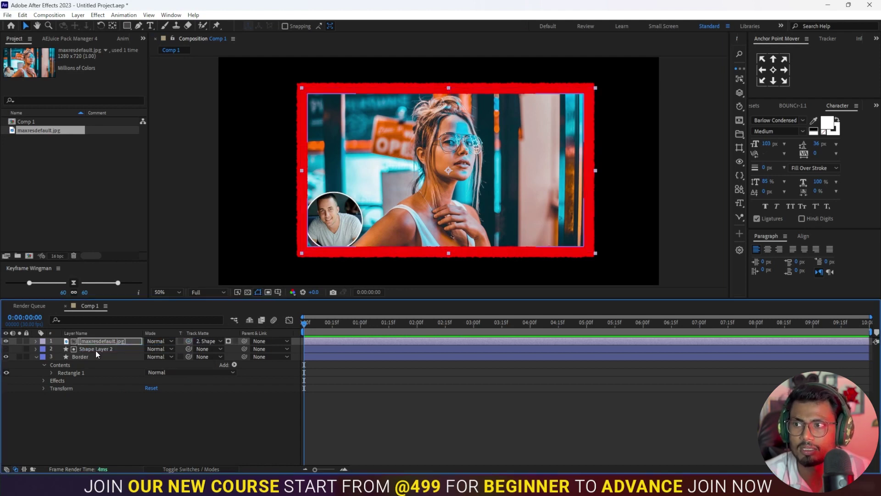
{"action": "left_click", "coordinate": [409, 368]}
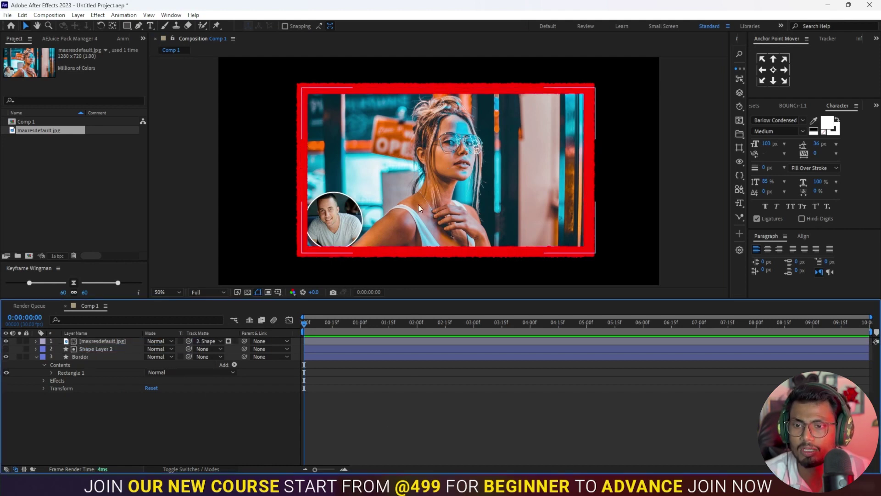
{"action": "left_click", "coordinate": [93, 357]}
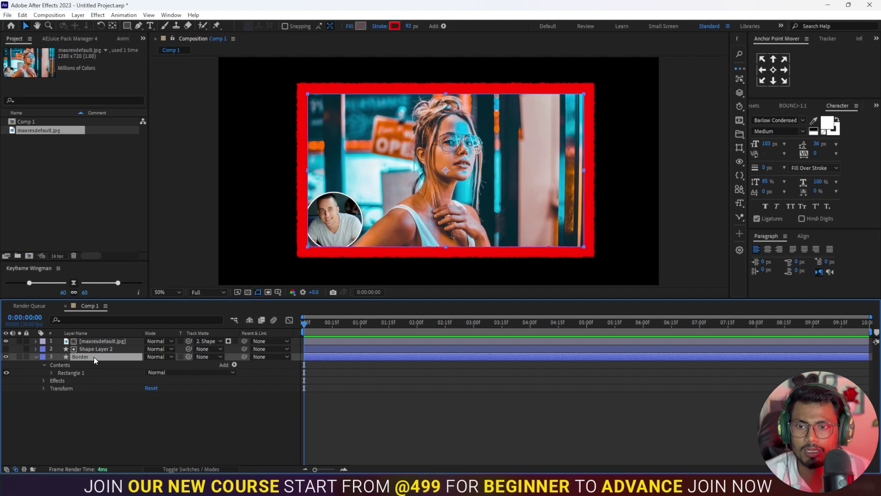
{"action": "left_click", "coordinate": [394, 26]}
Change the Border layer's outline stroke colour to white FFFFFF, then select the photo layer.
{"action": "left_click", "coordinate": [467, 279]}
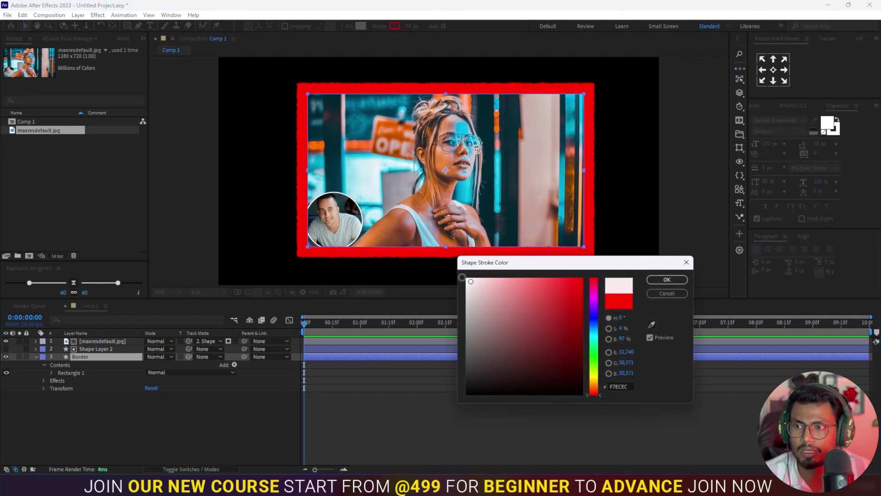
{"action": "left_click", "coordinate": [668, 279]}
{"action": "left_click", "coordinate": [524, 400]}
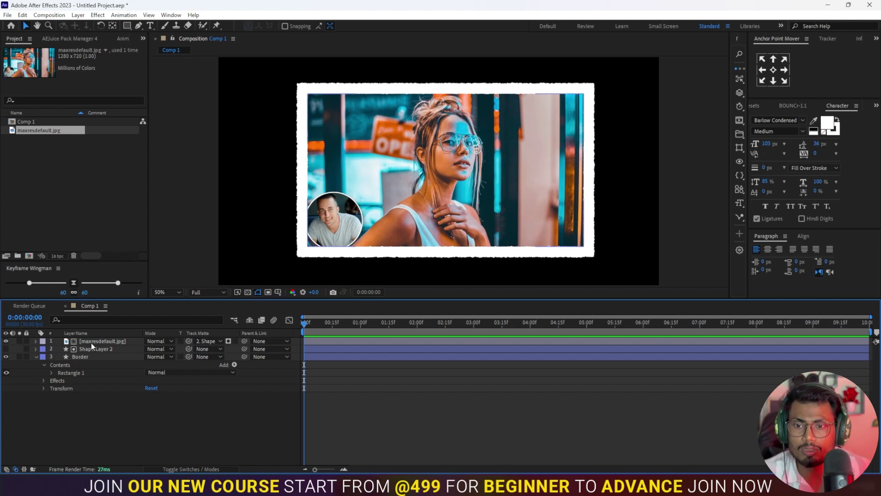
{"action": "left_click", "coordinate": [91, 343]}
Parent the photo layer and Shape Layer 2 to the Border layer.
{"action": "left_click", "coordinate": [91, 349], "text": "shift"}
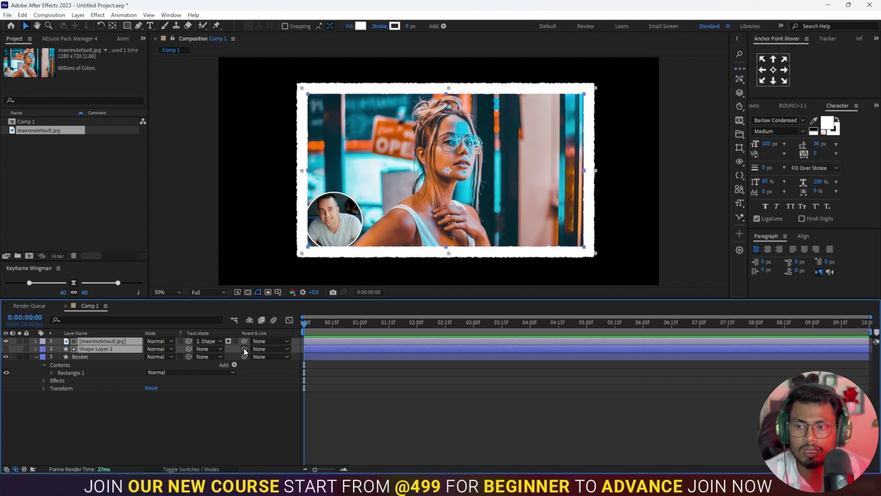
{"action": "left_click_drag", "start_coordinate": [243, 348], "coordinate": [103, 357]}
{"action": "left_click", "coordinate": [101, 356]}
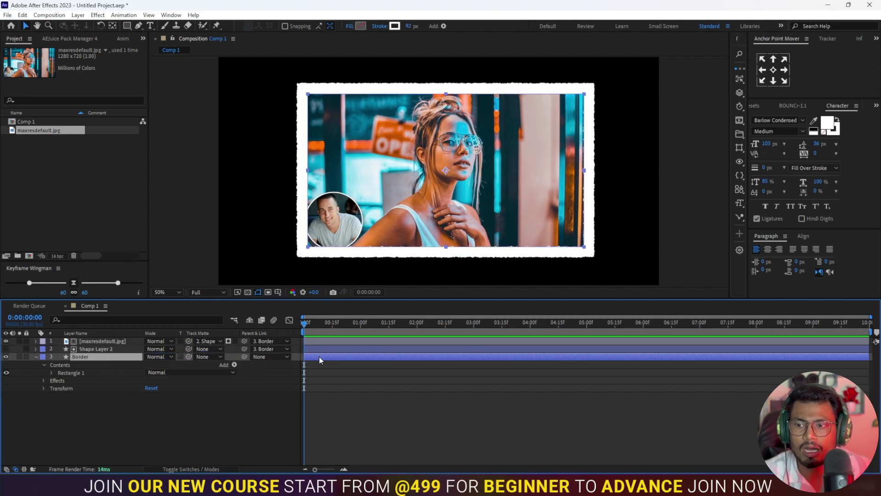
Keyframe Border's Scale from 100% at 0:00 to 105% at 3:00, then preview.
{"action": "key", "text": "s"}
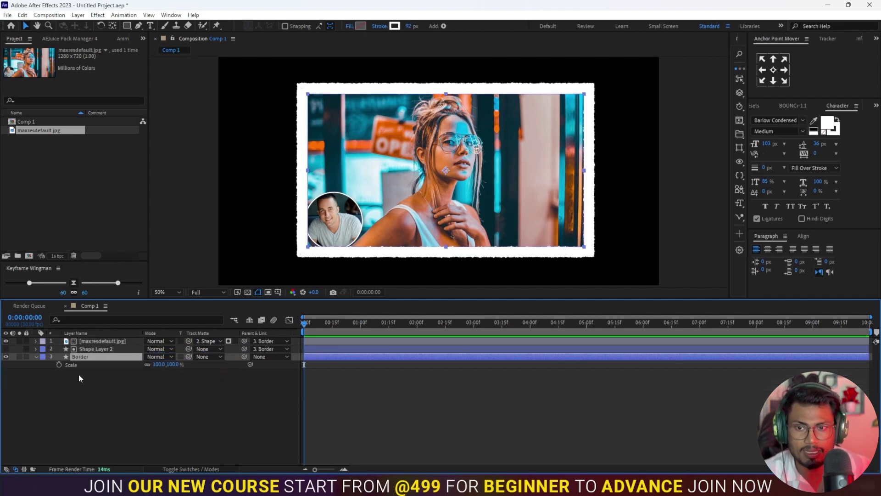
{"action": "left_click", "coordinate": [59, 364]}
{"action": "left_click_drag", "start_coordinate": [536, 323], "coordinate": [474, 334]}
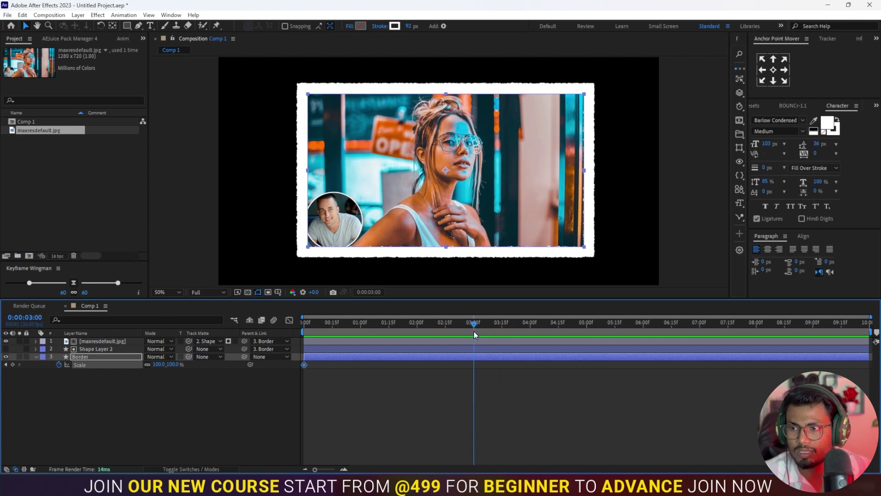
{"action": "left_click", "coordinate": [158, 365]}
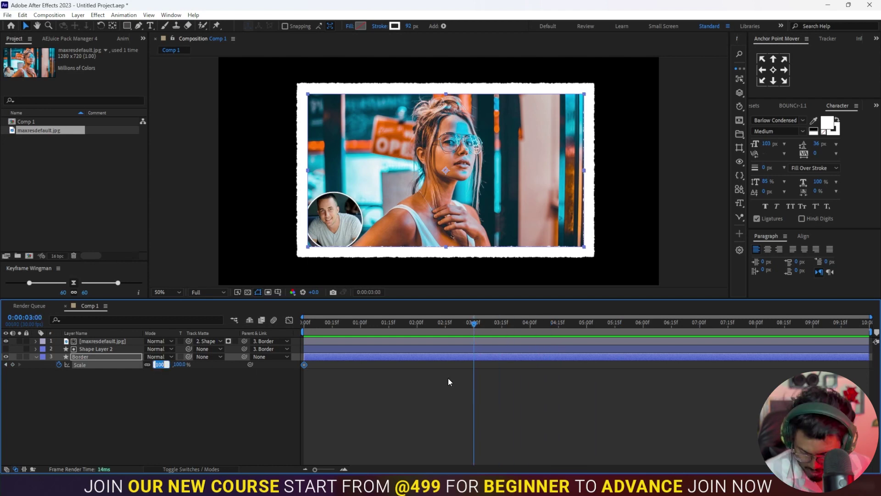
{"action": "type", "text": "105"}
{"action": "key", "text": "Return"}
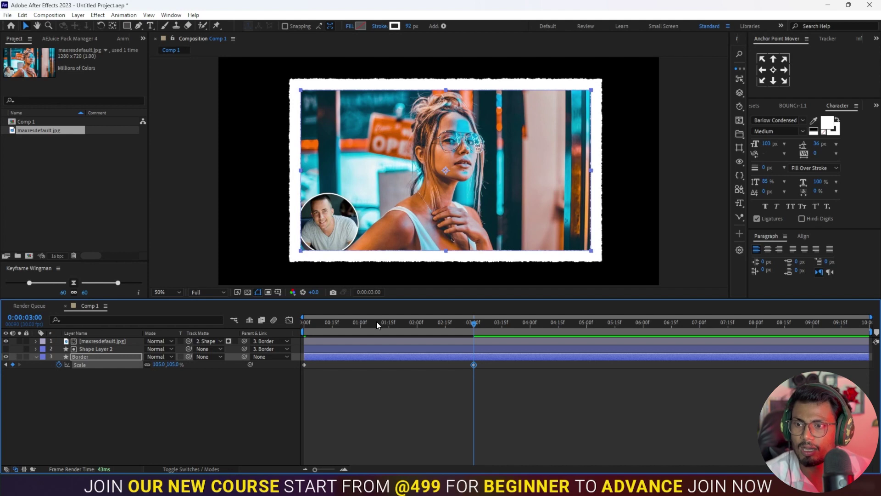
{"action": "left_click", "coordinate": [304, 321]}
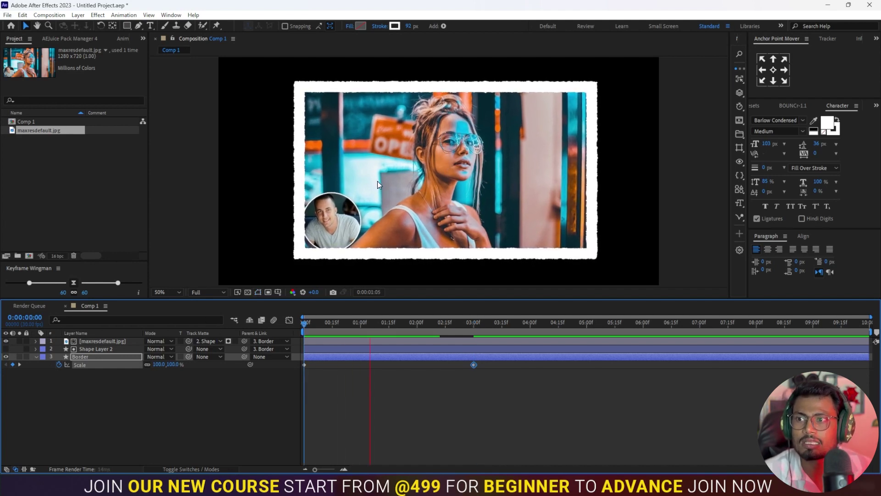
{"action": "key", "text": "space"}
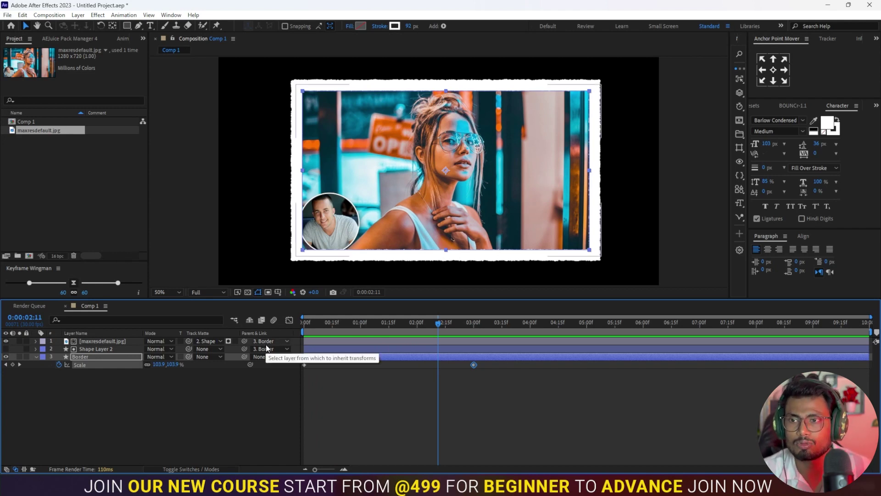
{"action": "left_click", "coordinate": [117, 205]}
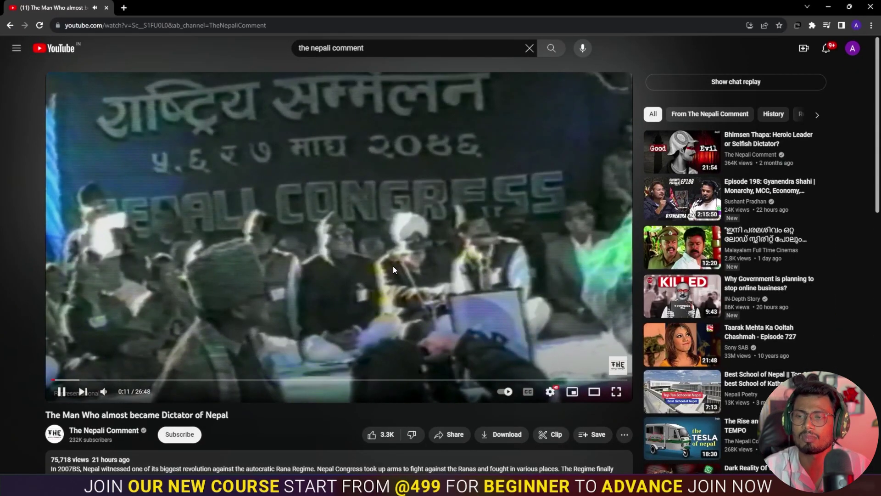
{"action": "left_click", "coordinate": [394, 268]}
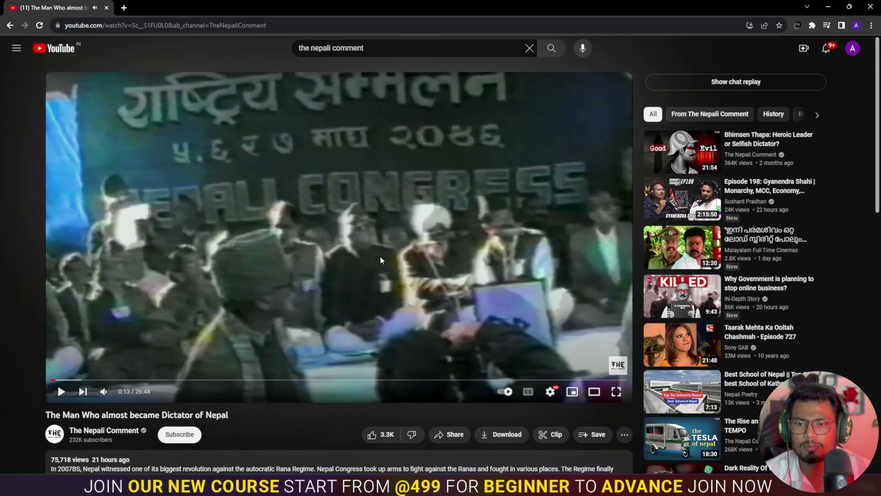
{"action": "key", "text": "Left"}
{"action": "key", "text": "space"}
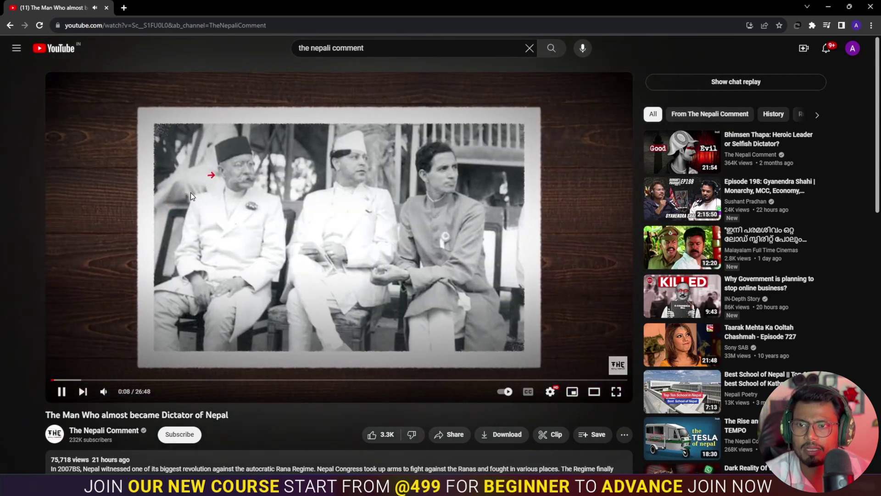
{"action": "left_click", "coordinate": [193, 192]}
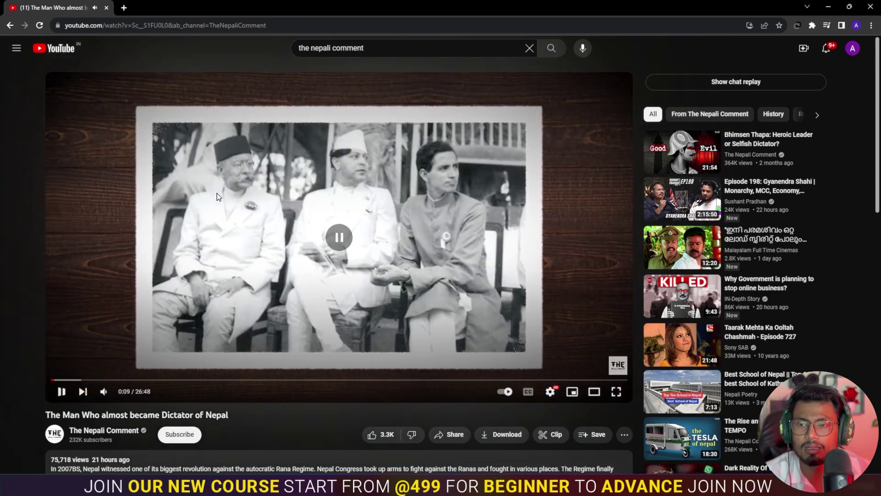
{"action": "left_click", "coordinate": [394, 183]}
{"action": "left_click", "coordinate": [469, 202]}
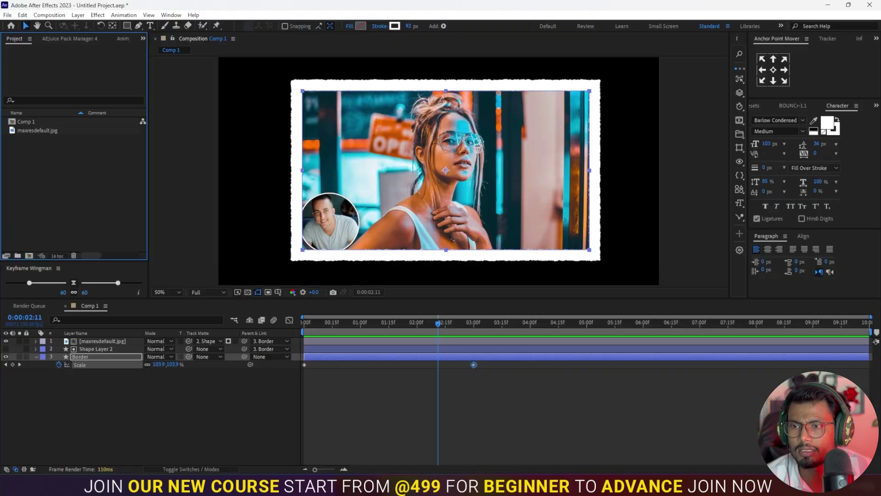
Draw a bent Pen-tool line left of the photo frame, creating Shape Layer 3.
{"action": "left_click", "coordinate": [417, 442]}
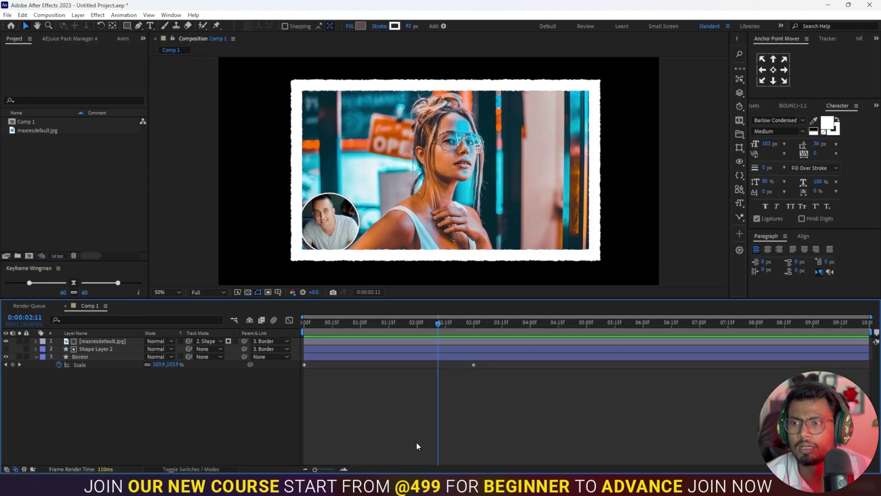
{"action": "left_click", "coordinate": [139, 26]}
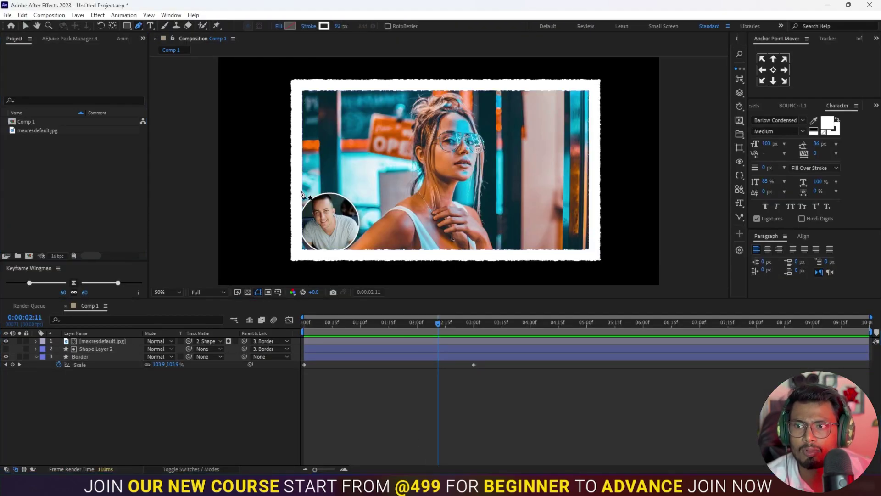
{"action": "left_click", "coordinate": [261, 192]}
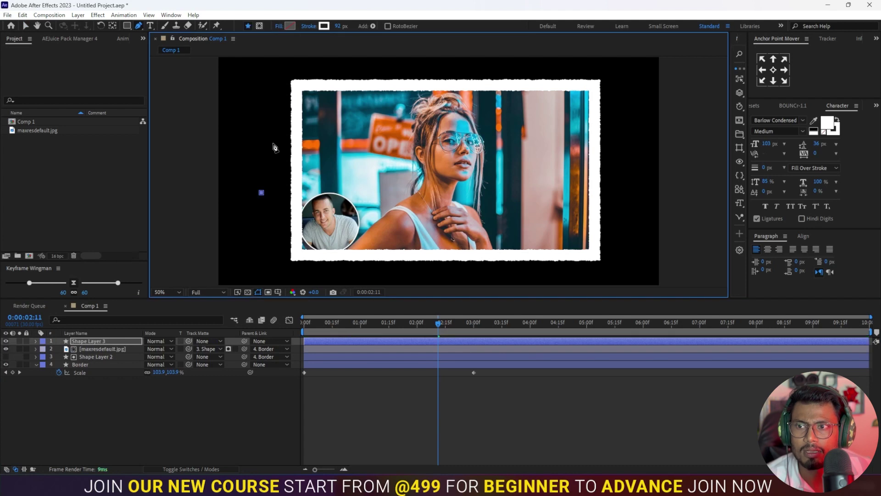
{"action": "left_click", "coordinate": [297, 130]}
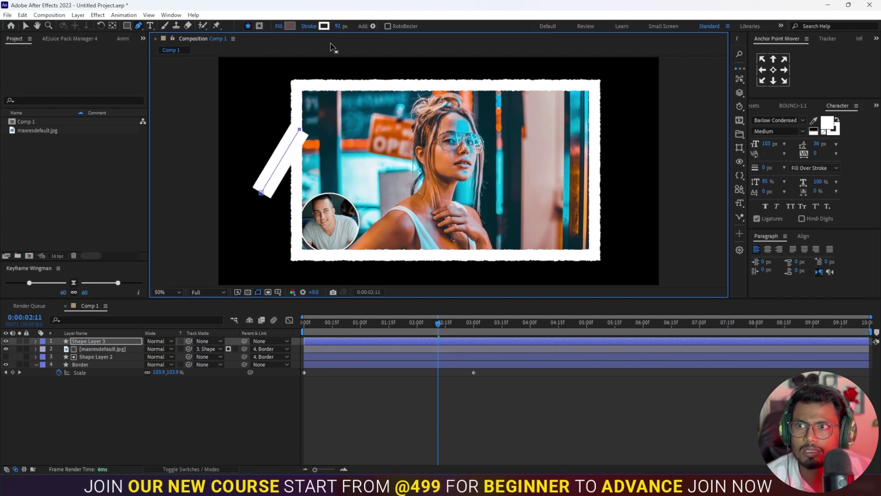
{"action": "mouse_move", "coordinate": [337, 25]}
{"action": "left_mouse_down"}
{"action": "mouse_move", "coordinate": [302, 30]}
{"action": "mouse_move", "coordinate": [338, 161]}
{"action": "left_mouse_up"}
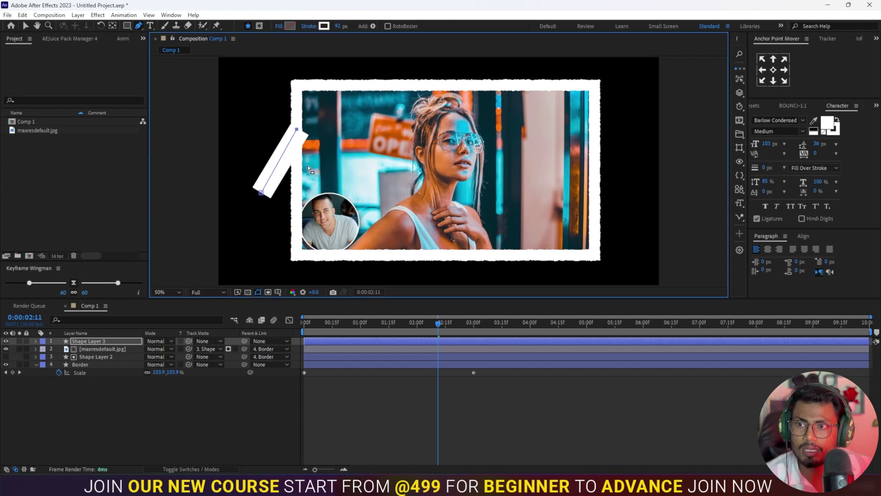
{"action": "key", "text": "Delete"}
{"action": "left_click", "coordinate": [269, 146]}
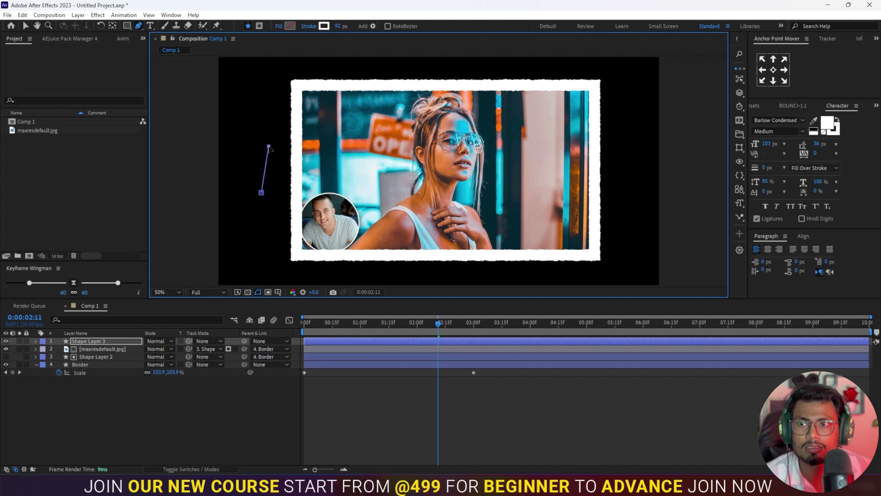
{"action": "left_click", "coordinate": [299, 121]}
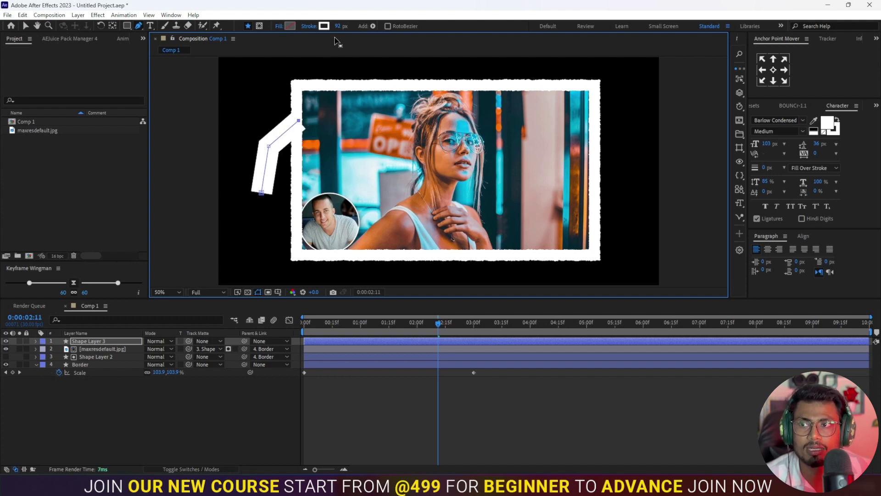
Give the line a 6 px stroke coloured red FF0000.
{"action": "left_click_drag", "start_coordinate": [337, 26], "coordinate": [306, 33]}
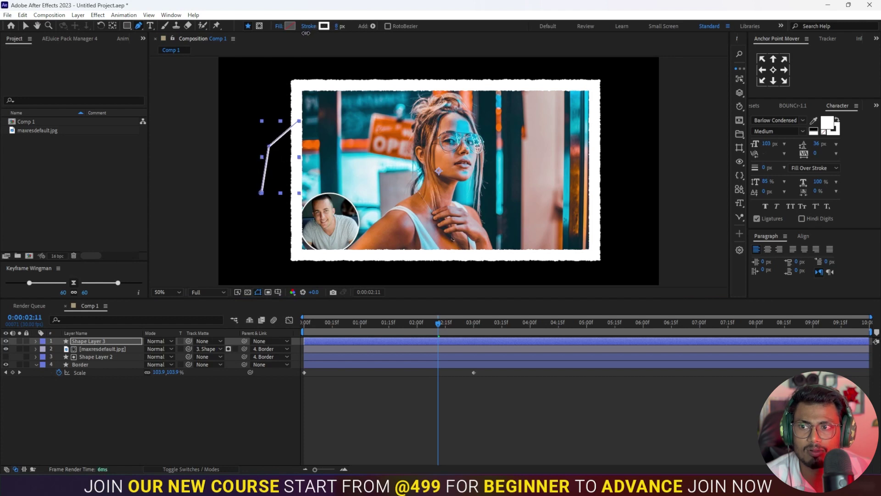
{"action": "left_click", "coordinate": [325, 26]}
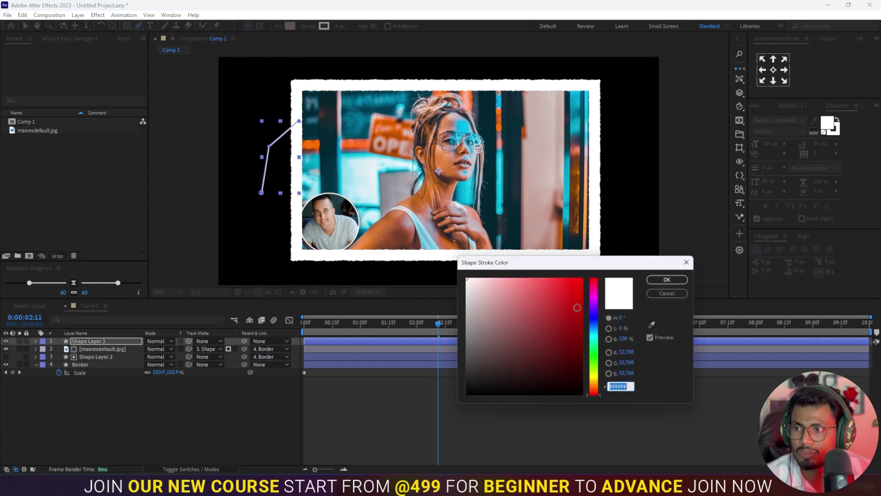
{"action": "left_click", "coordinate": [582, 279]}
{"action": "left_click", "coordinate": [666, 280]}
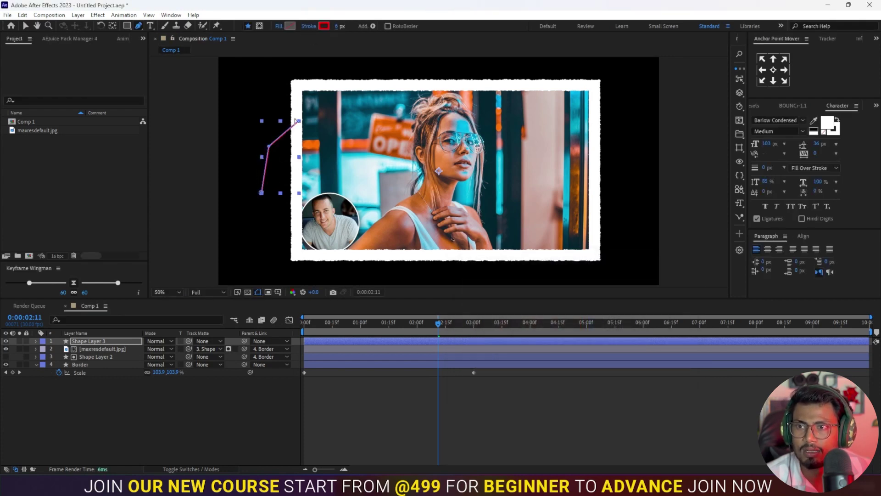
{"action": "scroll", "coordinate": [297, 124], "scroll_direction": "up", "scroll_amount": 2}
Turn the line's corner bend into a smooth curve with the Convert Vertex tool.
{"action": "scroll", "coordinate": [298, 133], "scroll_direction": "up", "scroll_amount": 2}
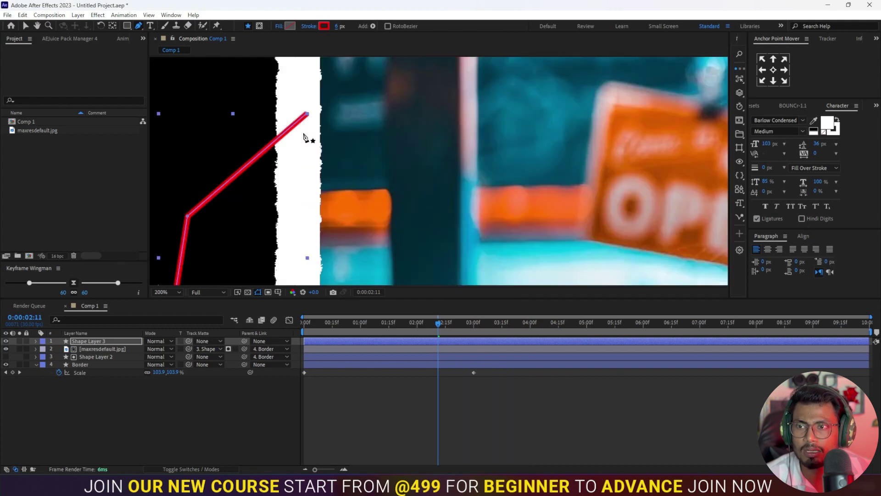
{"action": "left_click", "coordinate": [387, 380]}
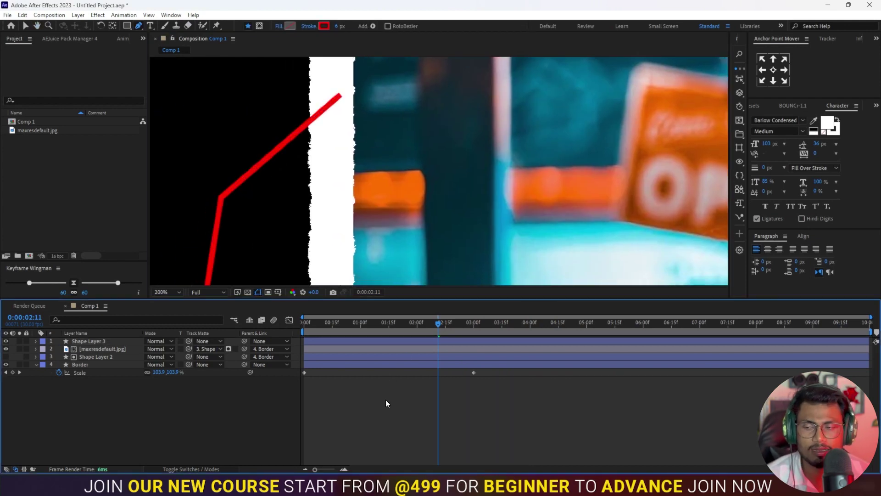
{"action": "left_click", "coordinate": [386, 343]}
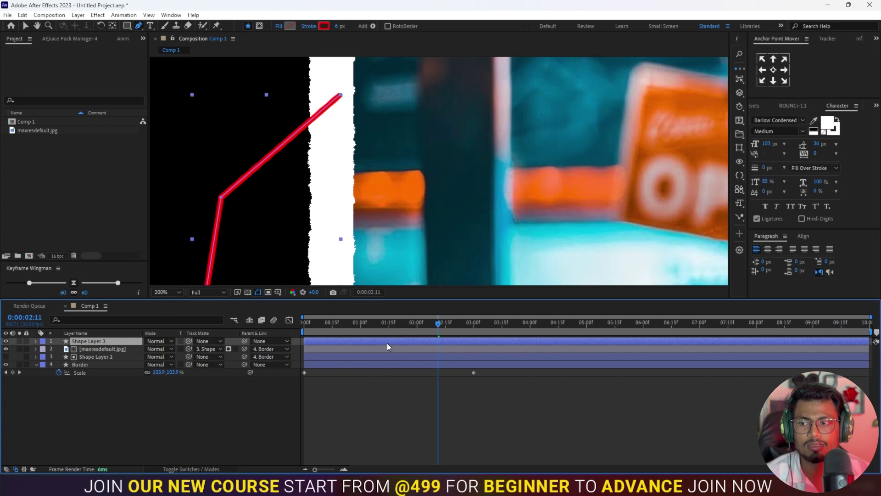
{"action": "left_click", "coordinate": [321, 89]}
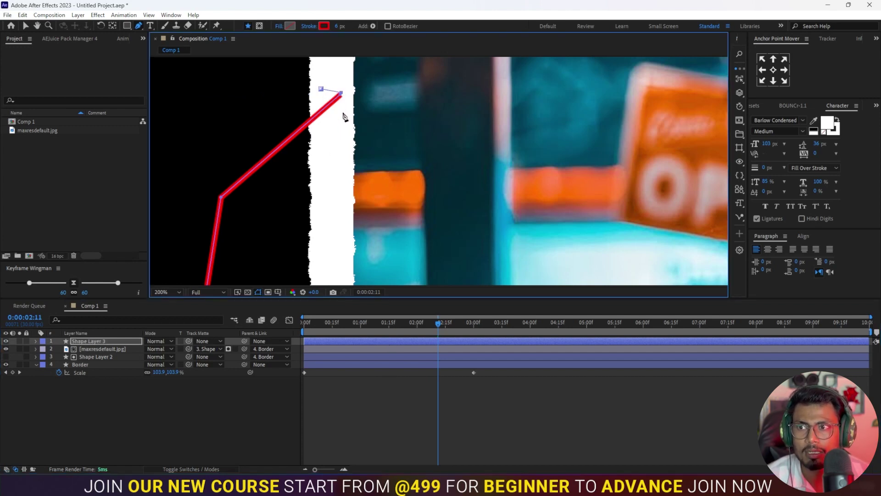
{"action": "left_click", "coordinate": [482, 410]}
{"action": "left_click", "coordinate": [440, 340]}
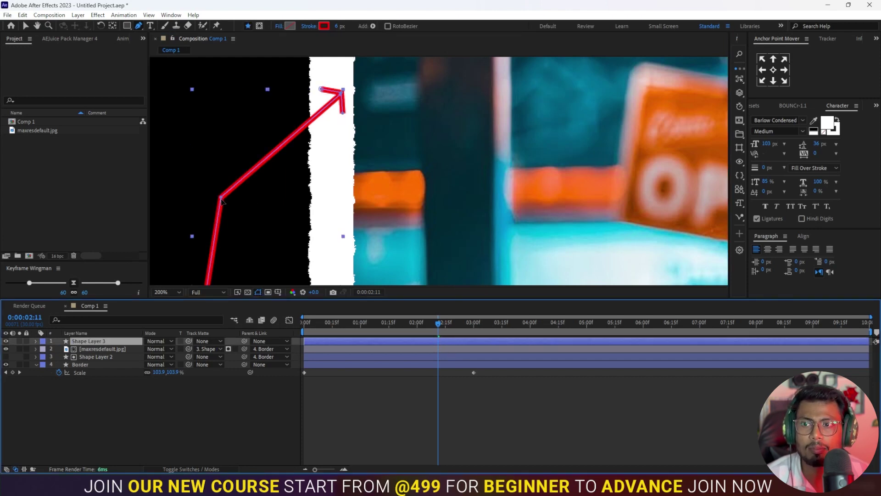
{"action": "left_click", "coordinate": [140, 26]}
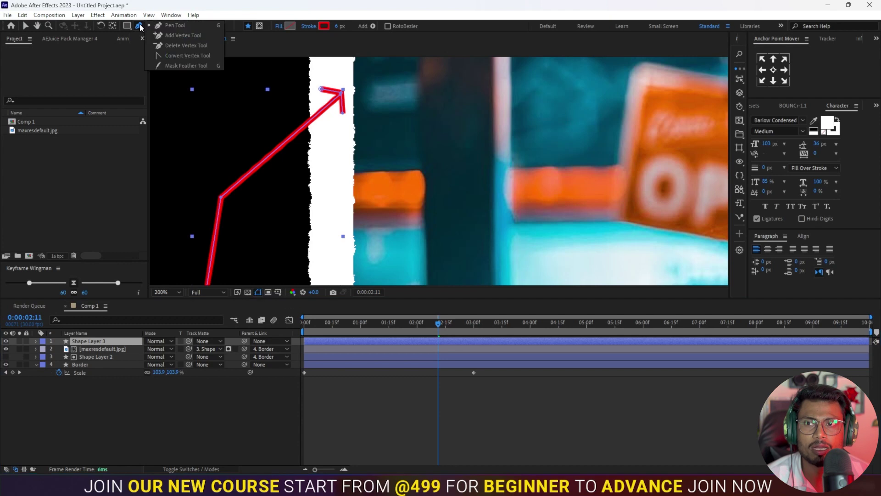
{"action": "left_click", "coordinate": [180, 58]}
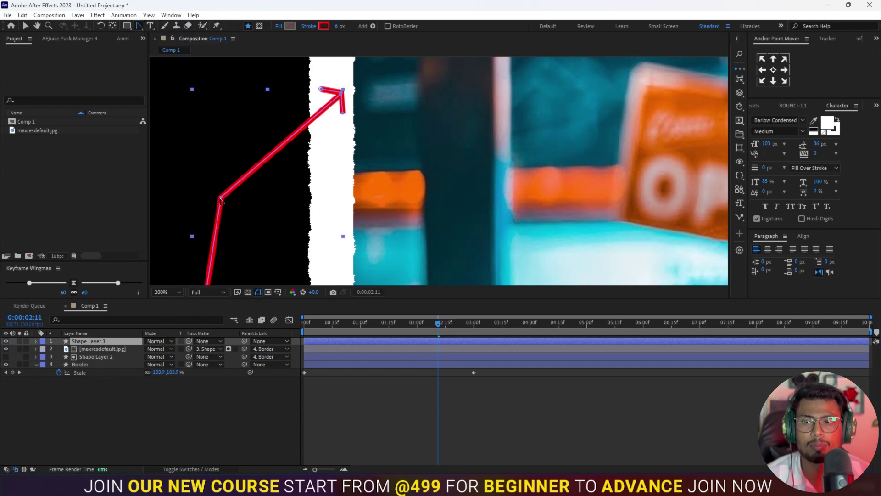
{"action": "left_click_drag", "start_coordinate": [220, 200], "coordinate": [242, 148]}
Nudge the arrow's lower vertex and its Bezier handle to refine the curve.
{"action": "left_click_drag", "start_coordinate": [268, 184], "coordinate": [407, 98]}
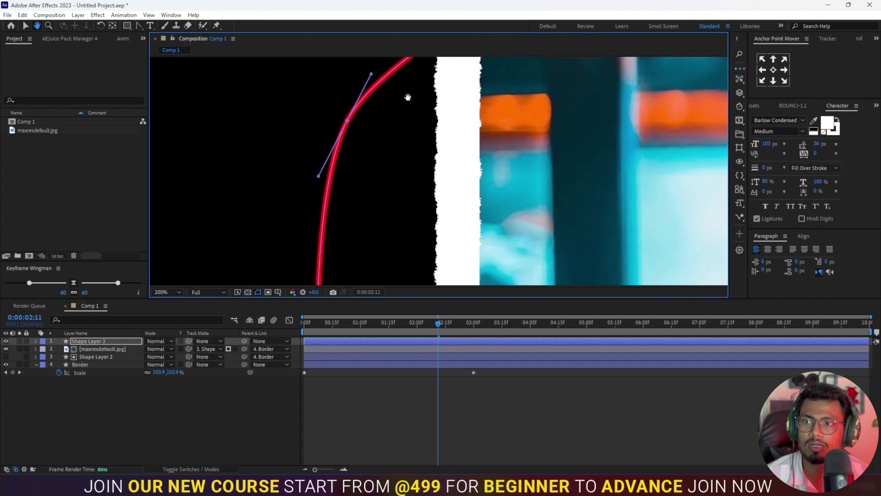
{"action": "scroll", "coordinate": [369, 126], "scroll_direction": "down", "scroll_amount": 4}
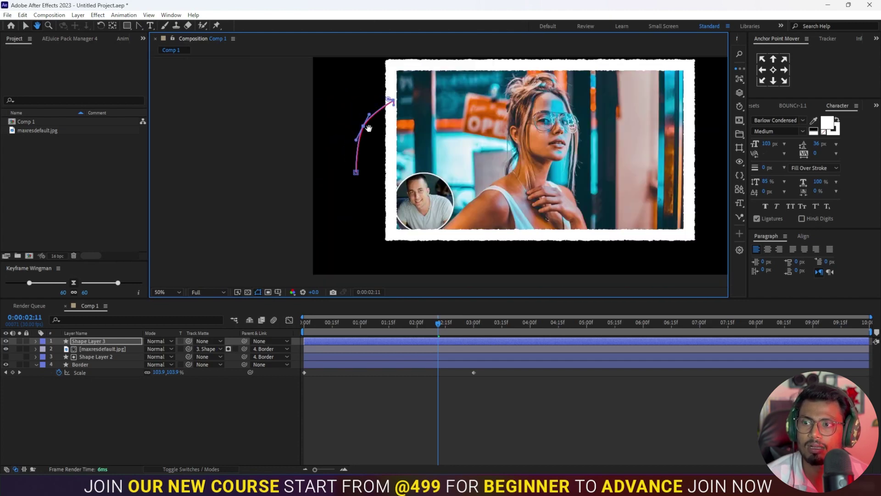
{"action": "left_click", "coordinate": [139, 27]}
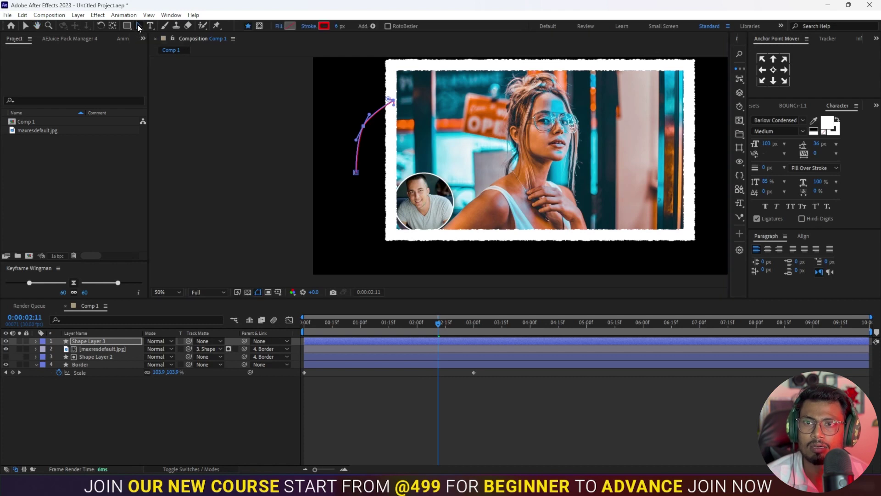
{"action": "left_click", "coordinate": [26, 26]}
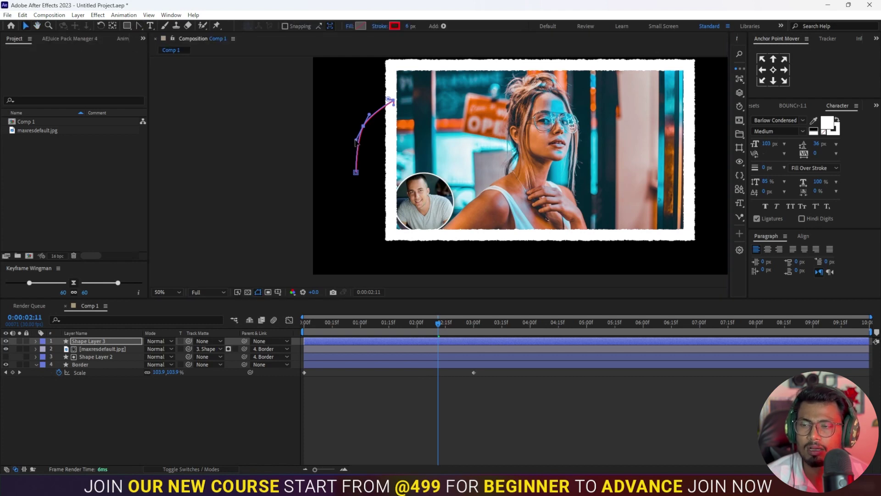
{"action": "left_click_drag", "start_coordinate": [356, 142], "coordinate": [352, 145]}
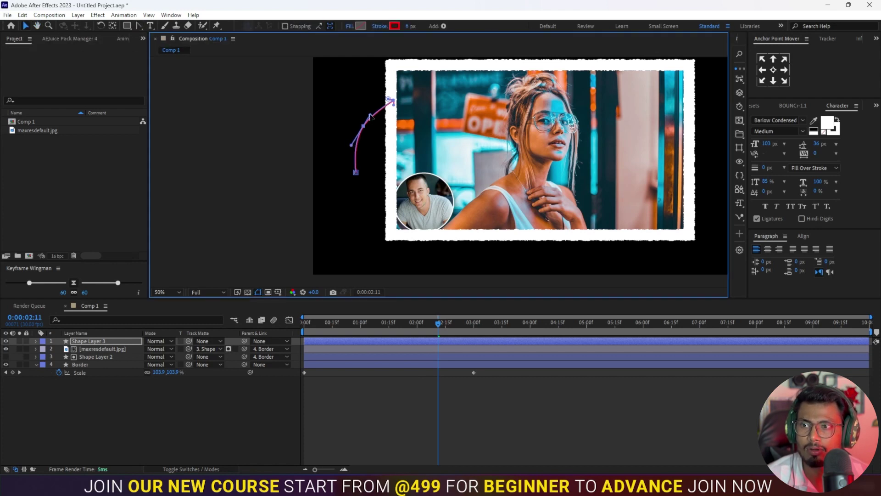
{"action": "left_click_drag", "start_coordinate": [370, 116], "coordinate": [373, 110]}
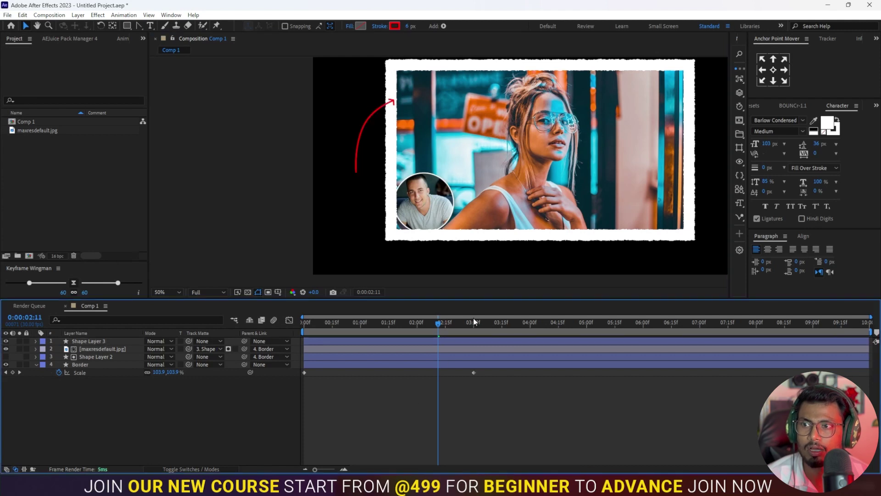
{"action": "left_click", "coordinate": [450, 341]}
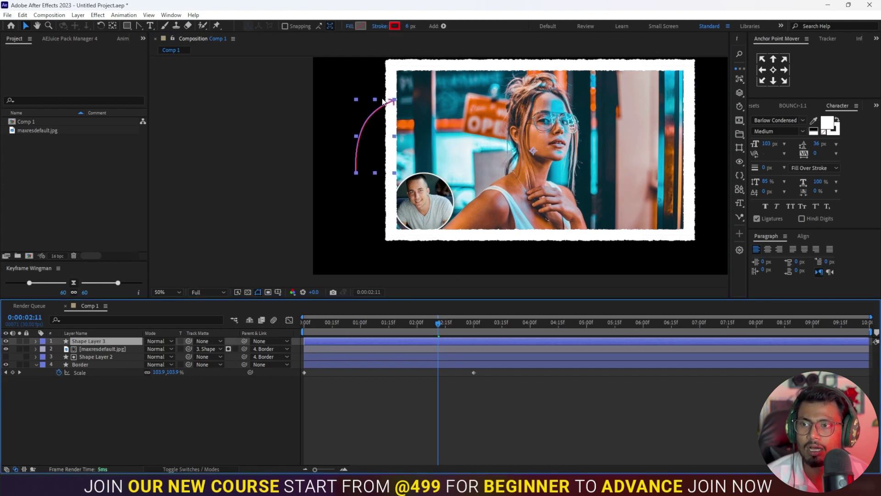
Add Trim Paths to Shape Layer 3 and expand its properties.
{"action": "scroll", "coordinate": [390, 102], "scroll_direction": "up", "scroll_amount": 4}
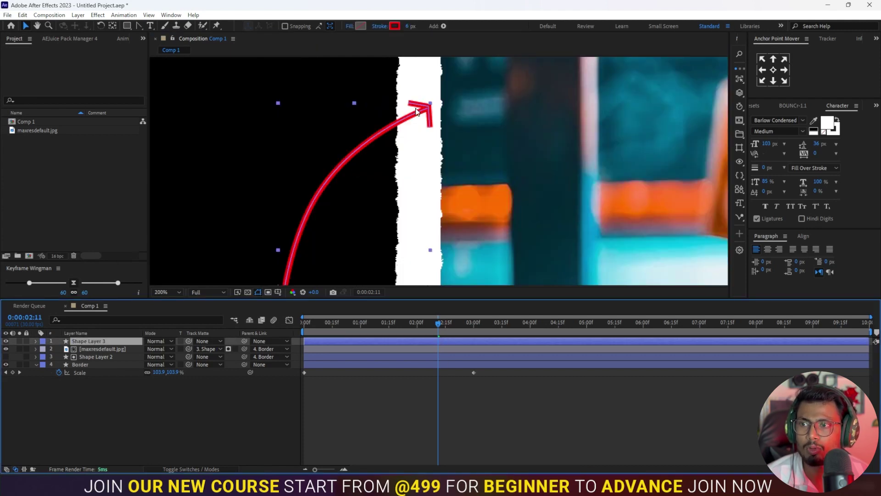
{"action": "left_click", "coordinate": [444, 26]}
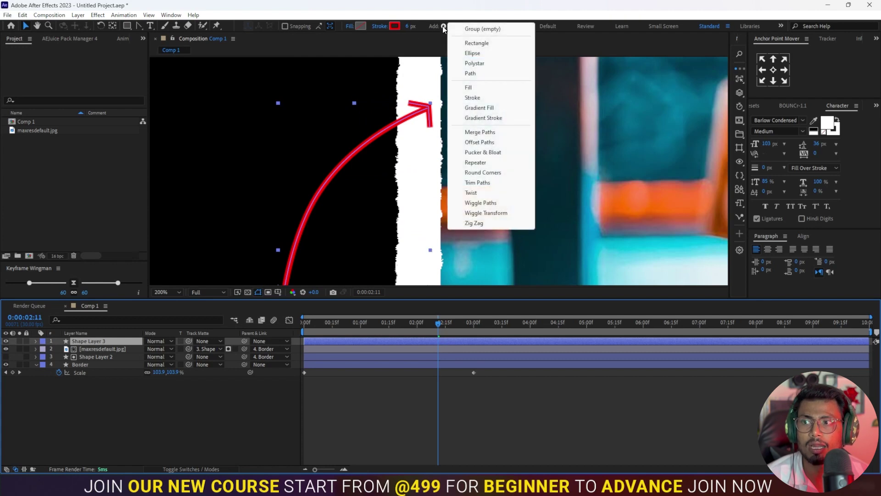
{"action": "left_click", "coordinate": [477, 183]}
{"action": "left_click", "coordinate": [51, 373]}
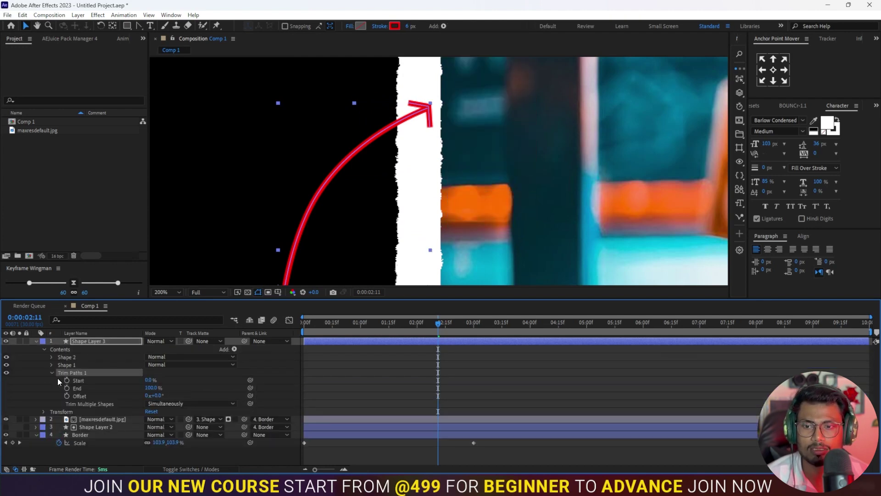
Keyframe Trim Paths End at 100% at 00:15 and 0% at frame 0.
{"action": "left_click_drag", "start_coordinate": [356, 324], "coordinate": [332, 329]}
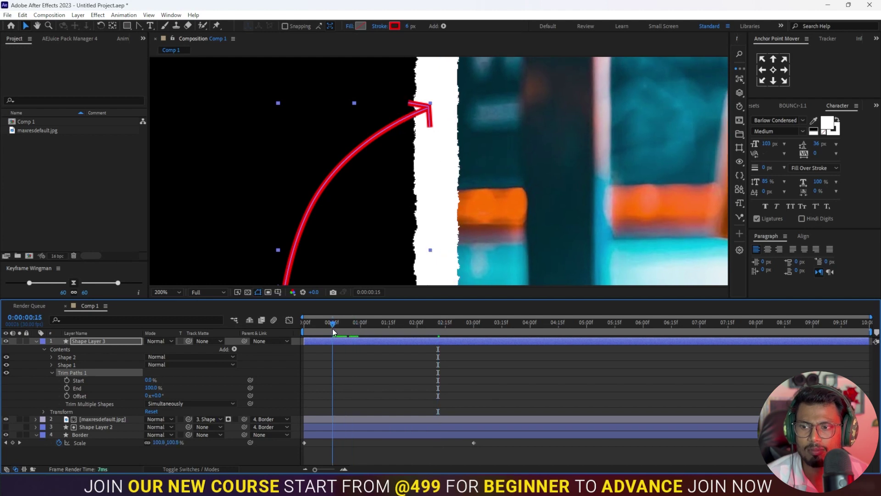
{"action": "left_click", "coordinate": [66, 388]}
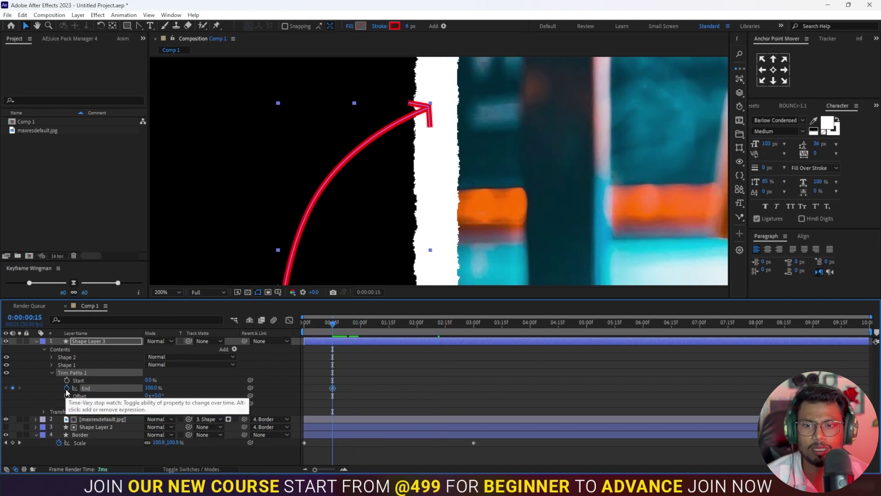
{"action": "left_click_drag", "start_coordinate": [341, 320], "coordinate": [303, 323]}
{"action": "left_click", "coordinate": [151, 388]}
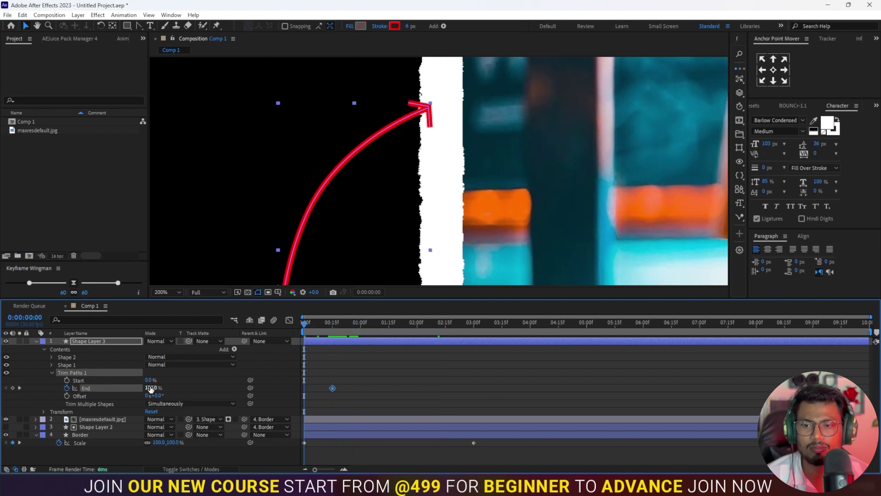
{"action": "type", "text": "0"}
{"action": "key", "text": "Return"}
{"action": "key", "text": "space"}
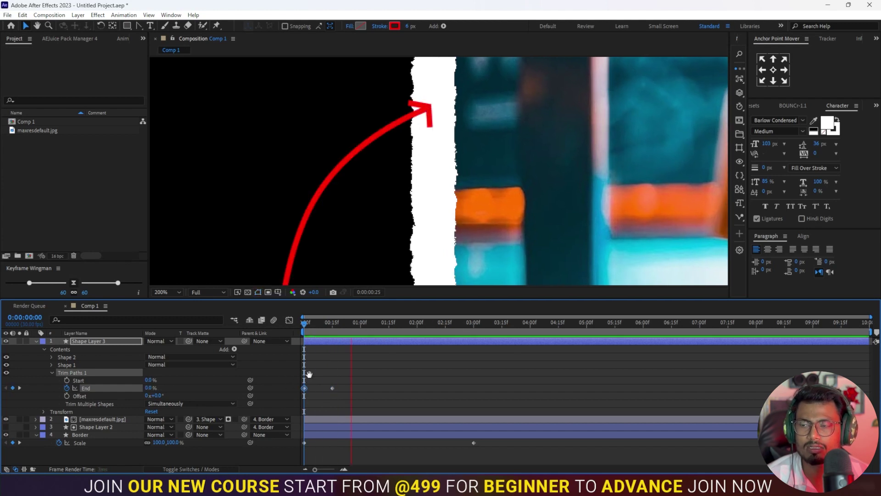
Preview the red arrow drawing itself on from the start.
{"action": "left_click_drag", "start_coordinate": [411, 138], "coordinate": [436, 136]}
{"action": "scroll", "coordinate": [436, 137], "scroll_direction": "down", "scroll_amount": 1}
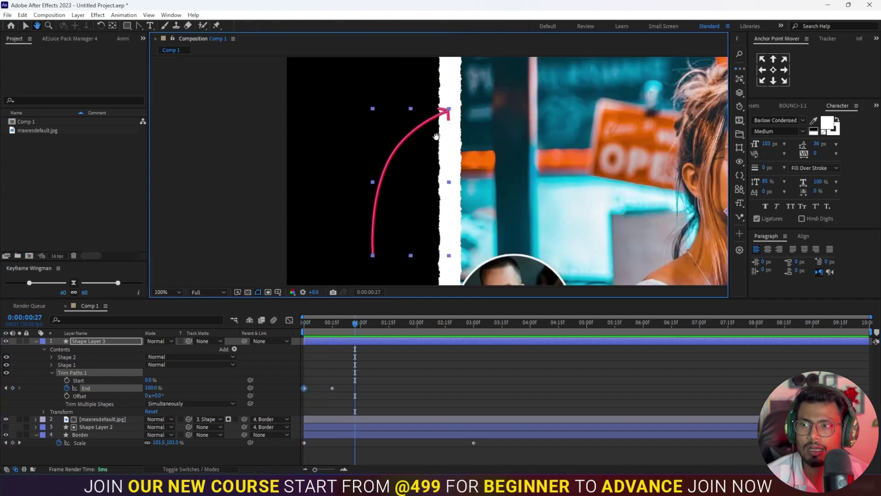
{"action": "left_click", "coordinate": [363, 340]}
{"action": "key", "text": "space"}
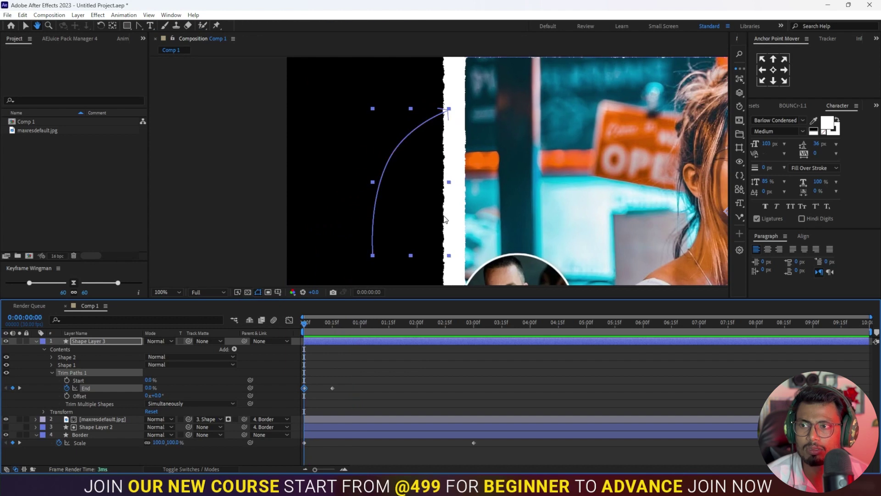
{"action": "key", "text": "space"}
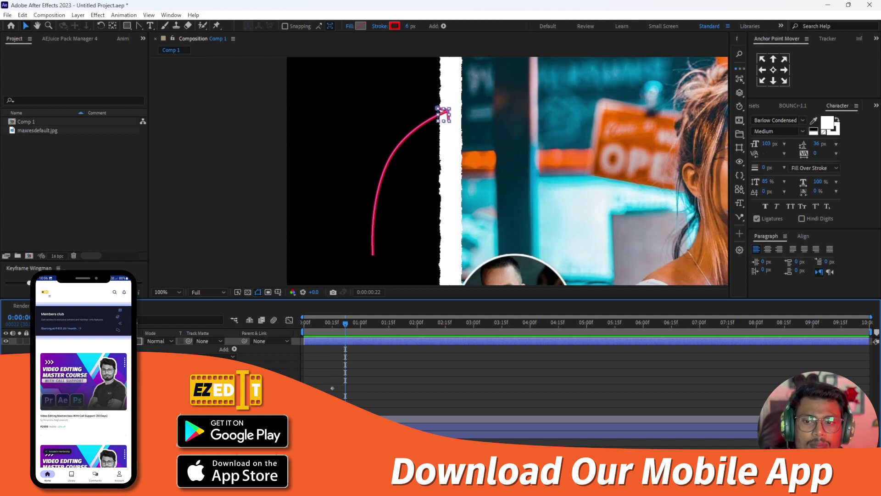
Move Shape 1 above Shape 2 in Shape Layer 3's contents and preview.
{"action": "left_click", "coordinate": [66, 365]}
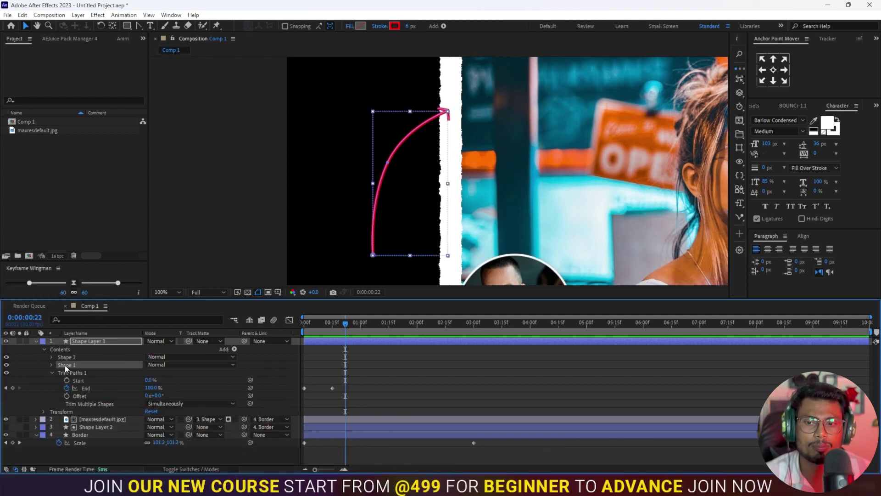
{"action": "left_click_drag", "start_coordinate": [65, 365], "coordinate": [66, 355]}
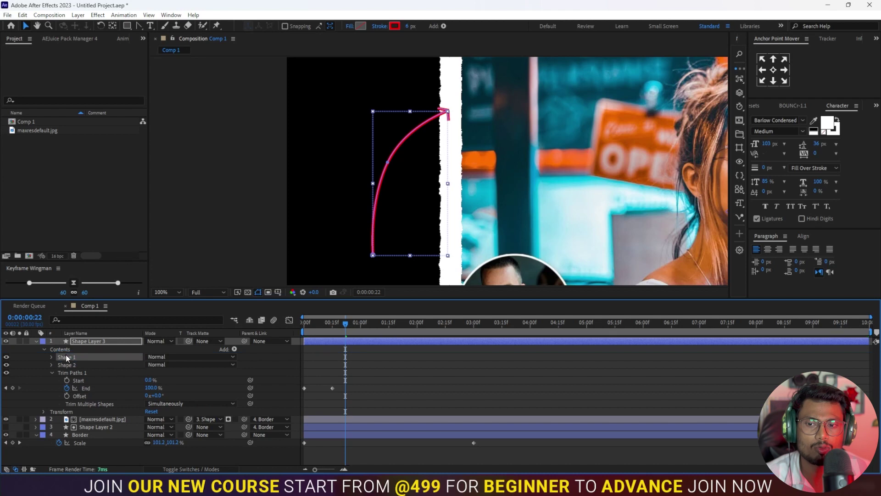
{"action": "left_click_drag", "start_coordinate": [332, 326], "coordinate": [294, 332]}
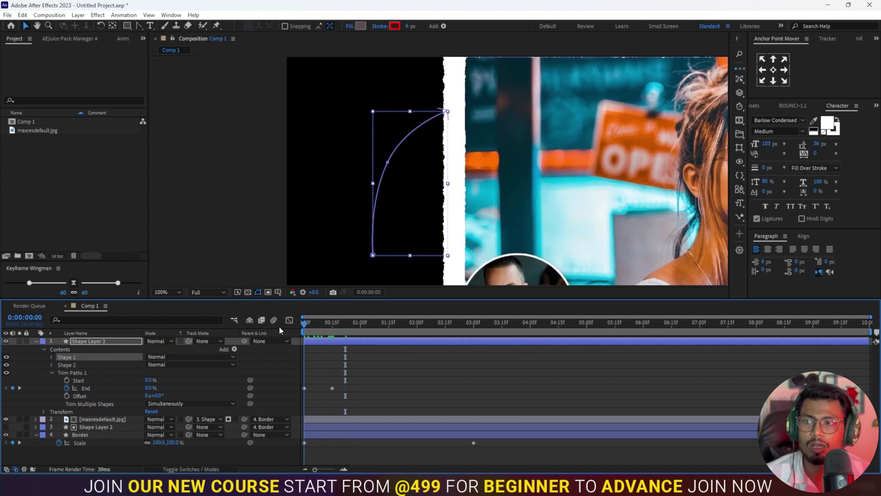
{"action": "key", "text": "space"}
{"action": "key", "text": "space"}
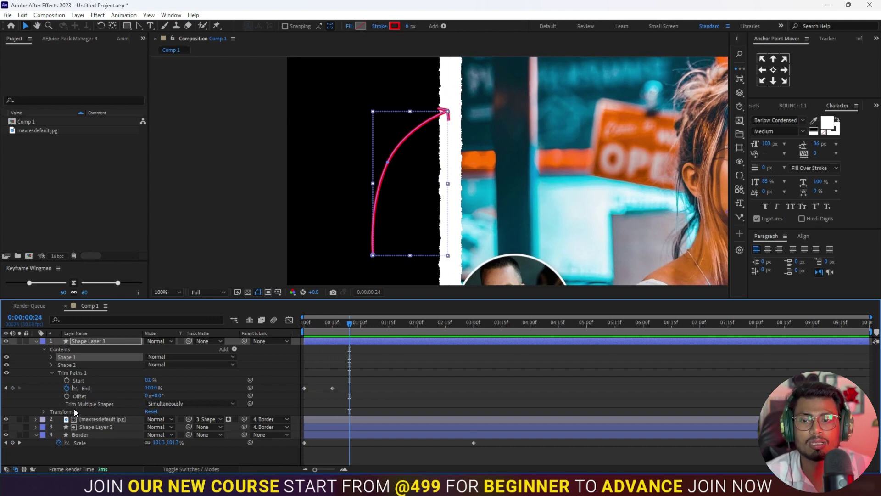
Set Trim Multiple Shapes to Individually, then select Shape 2, the arrowhead.
{"action": "left_click", "coordinate": [181, 404]}
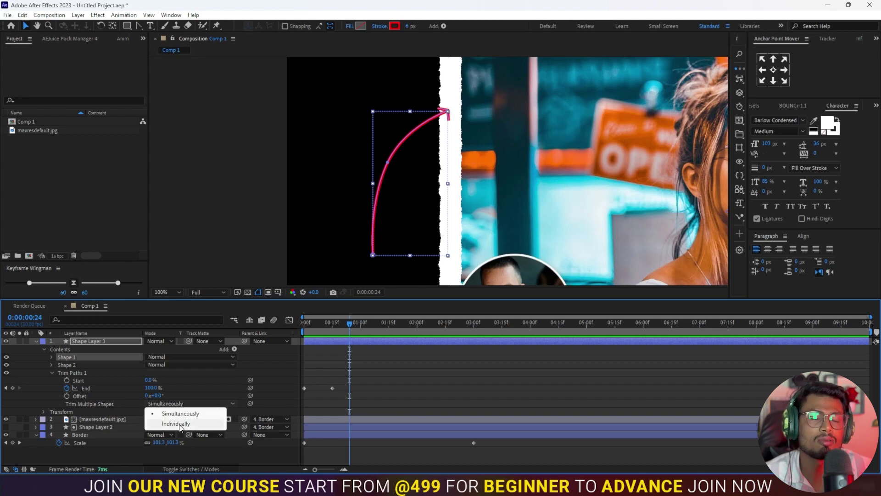
{"action": "left_click", "coordinate": [180, 424]}
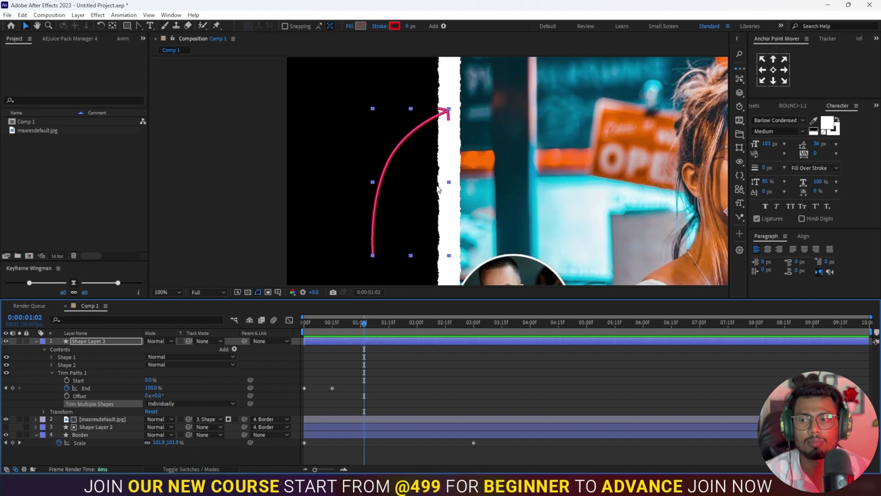
{"action": "left_click", "coordinate": [338, 355]}
{"action": "left_click", "coordinate": [332, 343]}
{"action": "left_click", "coordinate": [100, 365]}
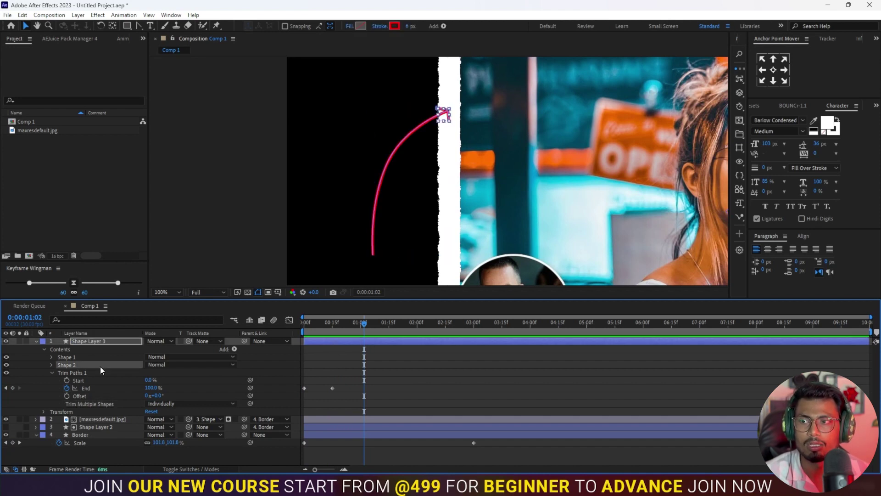
Drag the arrowhead's lower, top and corner points into a clean tip, then zoom out to 50%.
{"action": "left_click_drag", "start_coordinate": [140, 29], "coordinate": [170, 34]}
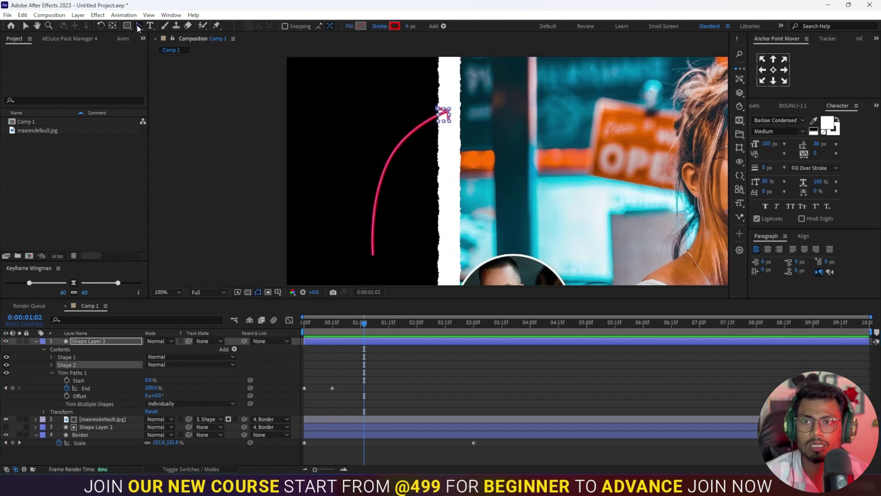
{"action": "scroll", "coordinate": [439, 117], "scroll_direction": "up", "scroll_amount": 5}
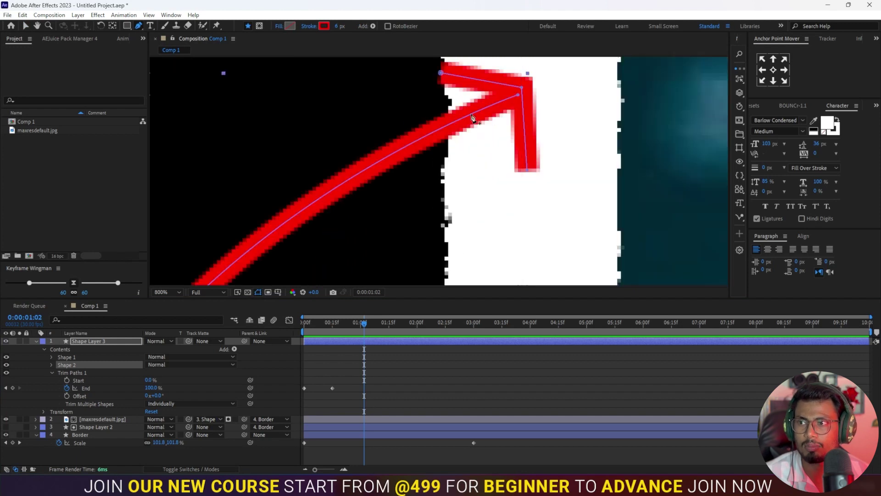
{"action": "left_click_drag", "start_coordinate": [526, 170], "coordinate": [499, 179]}
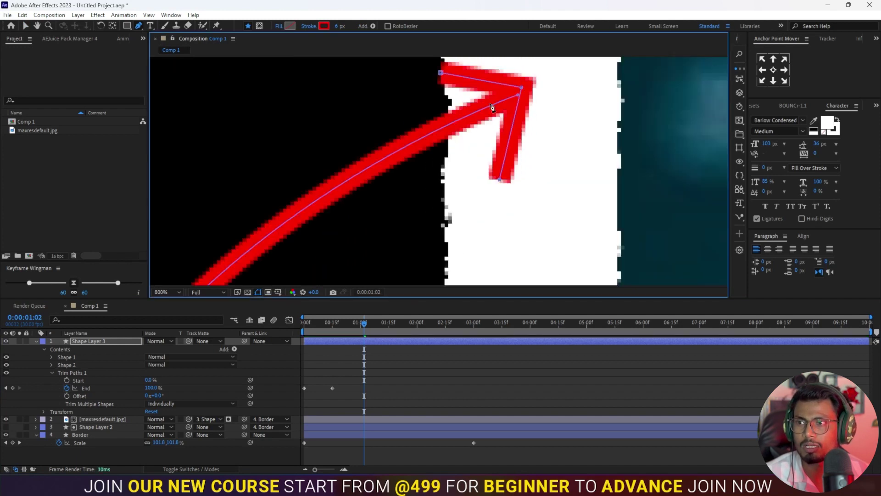
{"action": "left_click", "coordinate": [411, 349]}
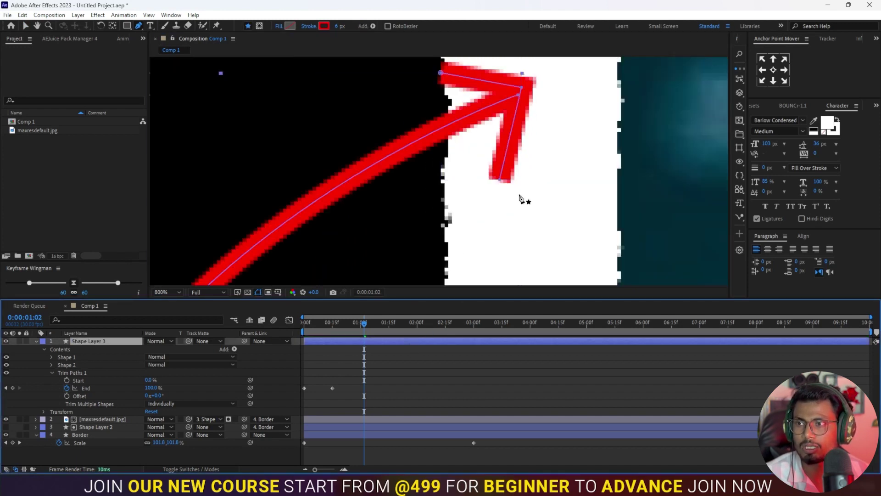
{"action": "left_click", "coordinate": [441, 74]}
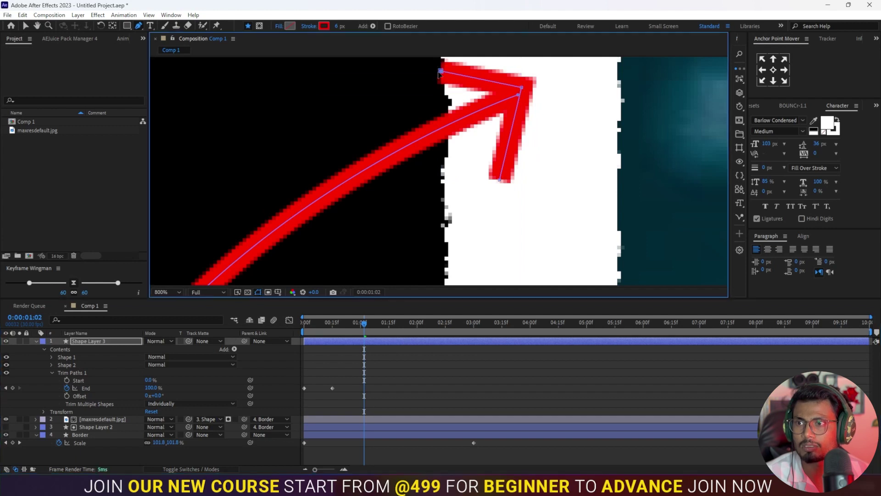
{"action": "scroll", "coordinate": [439, 74], "scroll_direction": "up", "scroll_amount": 2}
{"action": "left_click_drag", "start_coordinate": [440, 103], "coordinate": [447, 81]}
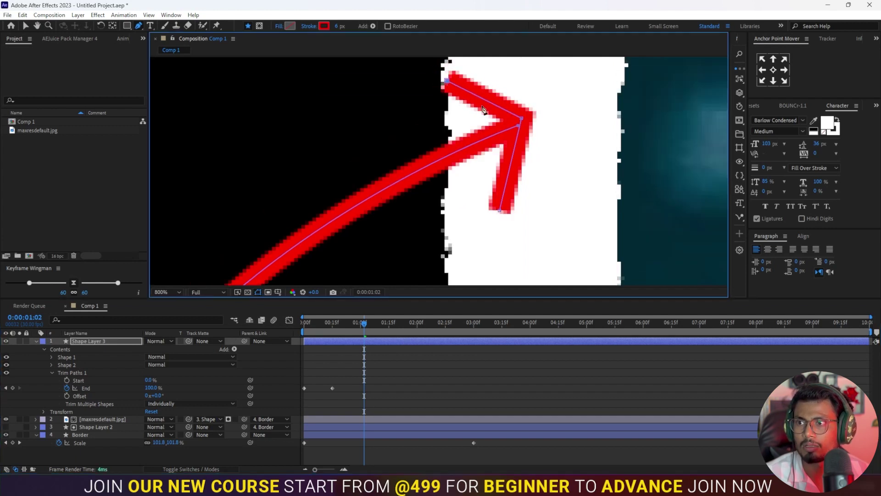
{"action": "left_click_drag", "start_coordinate": [523, 120], "coordinate": [527, 124]}
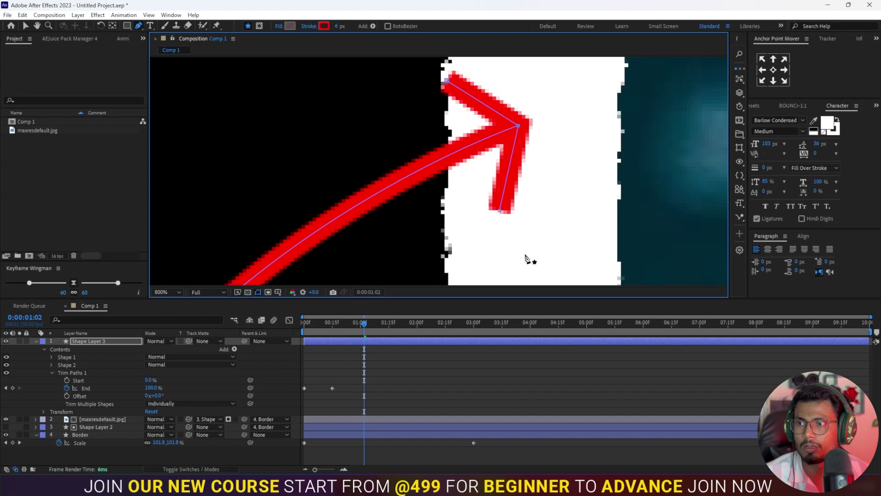
{"action": "scroll", "coordinate": [527, 256], "scroll_direction": "down", "scroll_amount": 2}
{"action": "scroll", "coordinate": [527, 174], "scroll_direction": "down", "scroll_amount": 1}
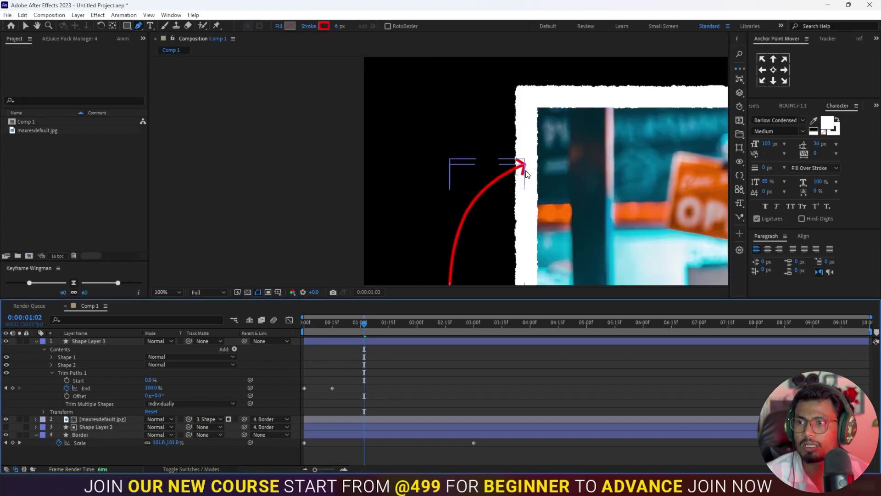
{"action": "scroll", "coordinate": [527, 174], "scroll_direction": "down", "scroll_amount": 1}
{"action": "scroll", "coordinate": [526, 174], "scroll_direction": "down", "scroll_amount": 1}
{"action": "scroll", "coordinate": [526, 174], "scroll_direction": "down", "scroll_amount": 1}
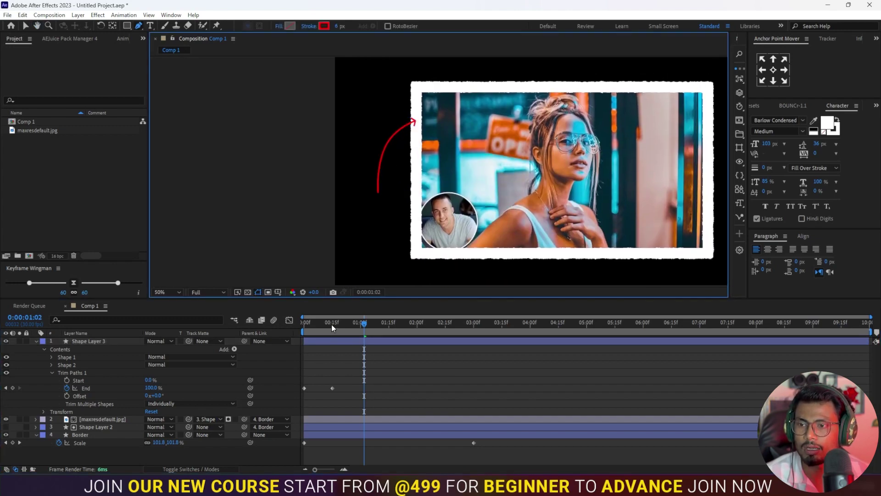
Replay the arrow, then copy Roughen Edges from Shape Layer 2's Effect Controls.
{"action": "key", "text": "Home"}
{"action": "key", "text": "space"}
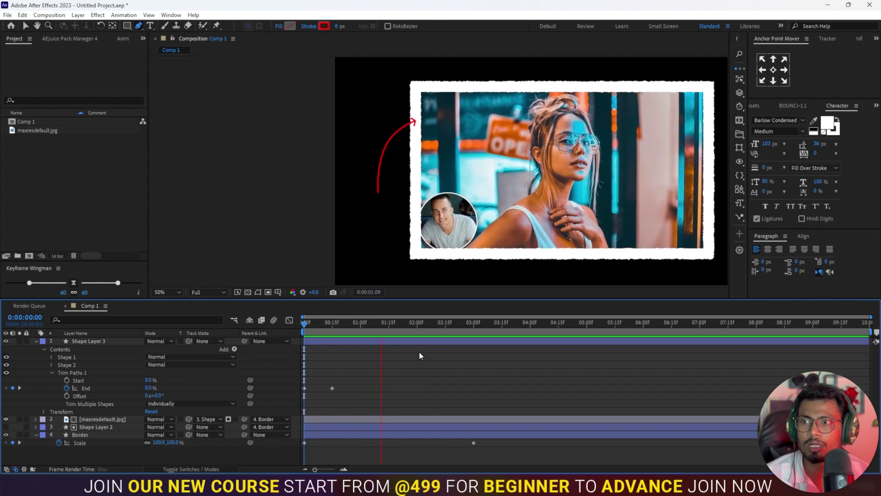
{"action": "key", "text": "space"}
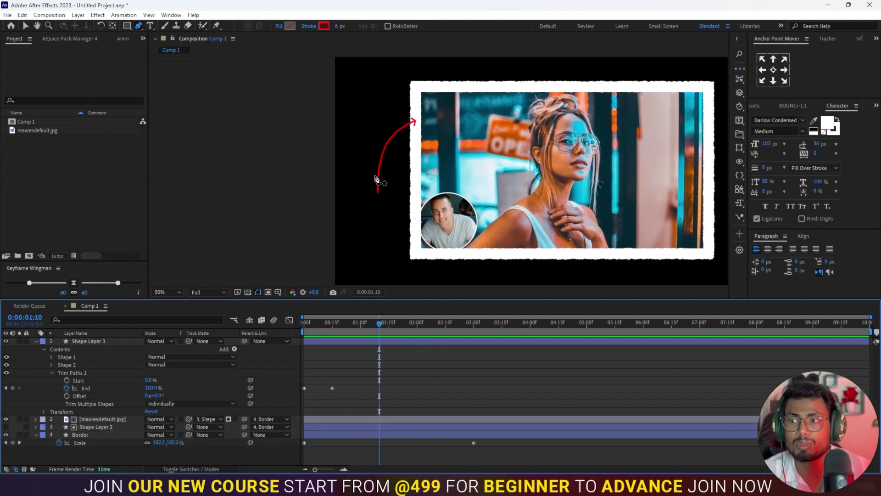
{"action": "left_click", "coordinate": [348, 427]}
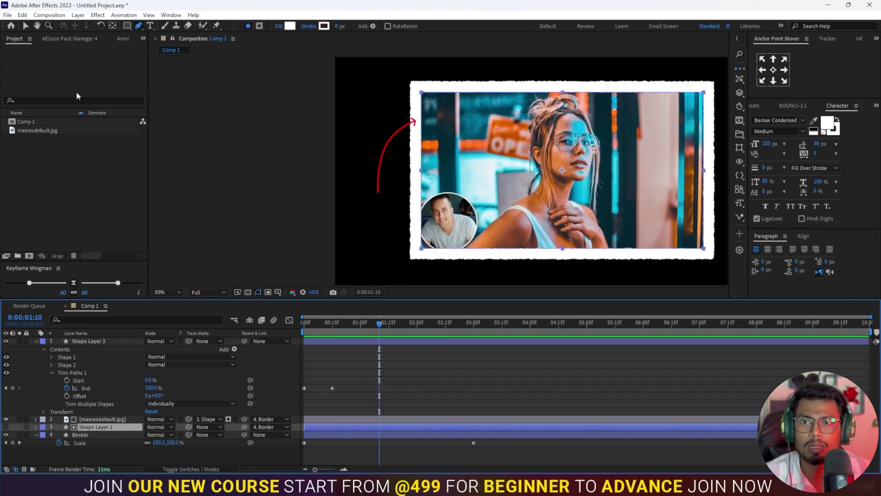
{"action": "left_click", "coordinate": [142, 40]}
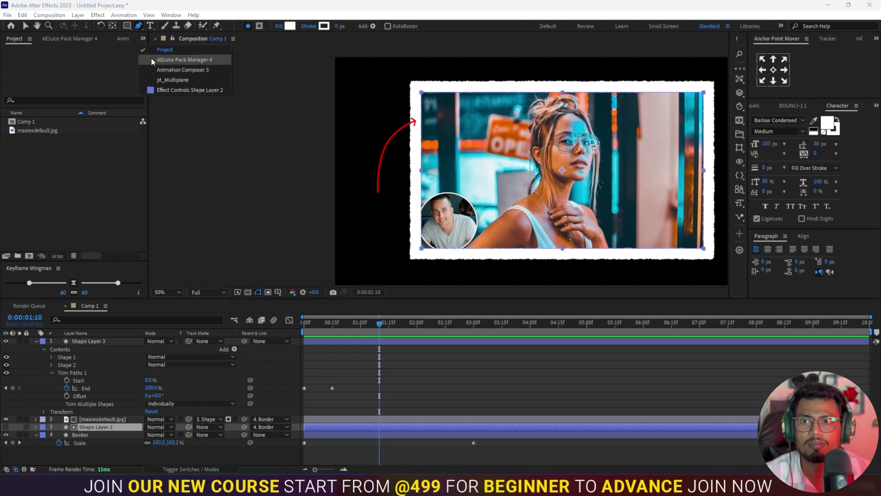
{"action": "left_click", "coordinate": [170, 90]}
{"action": "left_click", "coordinate": [38, 59]}
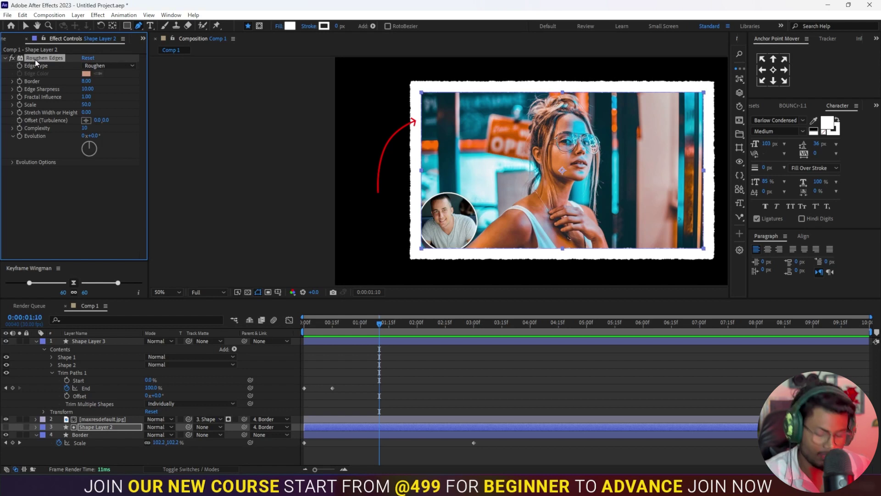
{"action": "key", "text": "ctrl+c"}
Paste the Roughen Edges effect onto Shape Layer 3, the red arrow.
{"action": "left_click", "coordinate": [327, 351]}
{"action": "key", "text": "ctrl+v"}
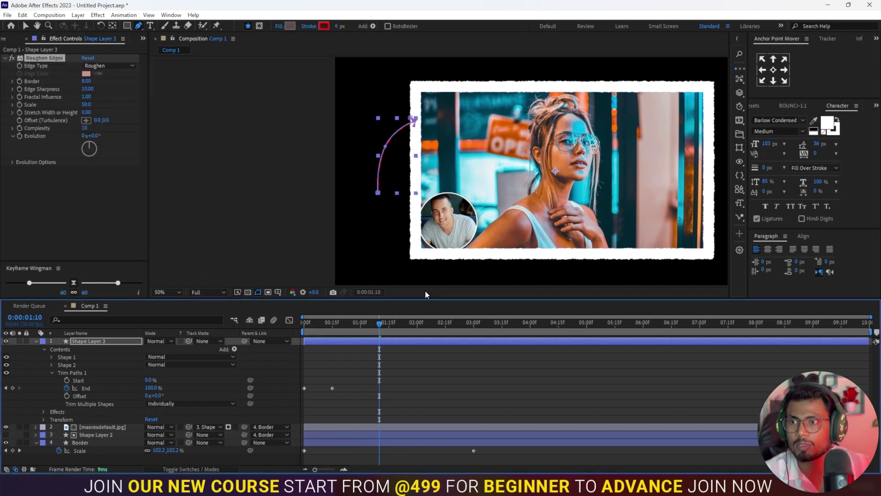
{"action": "left_click", "coordinate": [349, 343]}
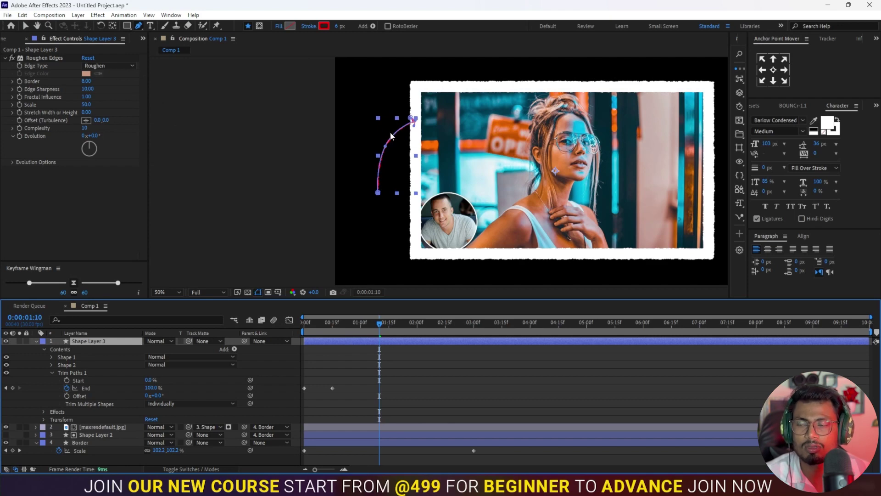
{"action": "scroll", "coordinate": [390, 134], "scroll_direction": "up", "scroll_amount": 3}
{"action": "scroll", "coordinate": [399, 137], "scroll_direction": "down", "scroll_amount": 2}
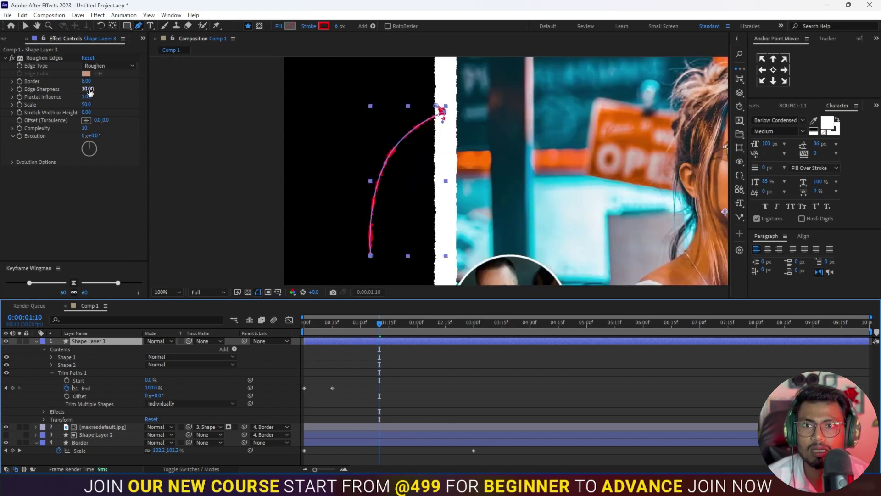
Set the arrow's Roughen Edges Border to 0.70 and replay the animation.
{"action": "left_click_drag", "start_coordinate": [86, 81], "coordinate": [53, 82]}
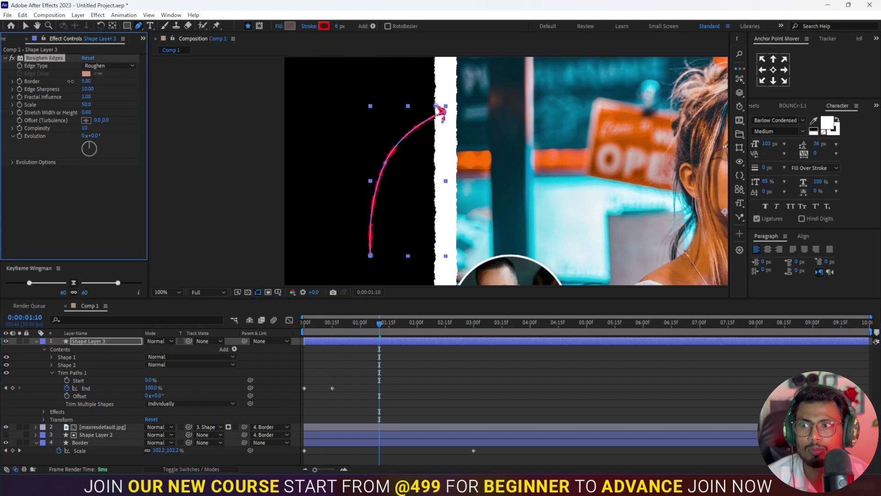
{"action": "left_click", "coordinate": [363, 364]}
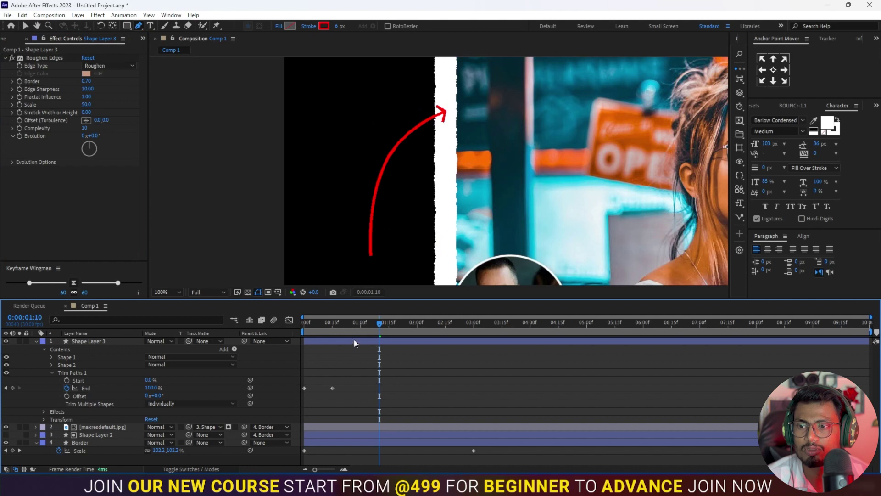
{"action": "key", "text": "Home"}
{"action": "key", "text": "space"}
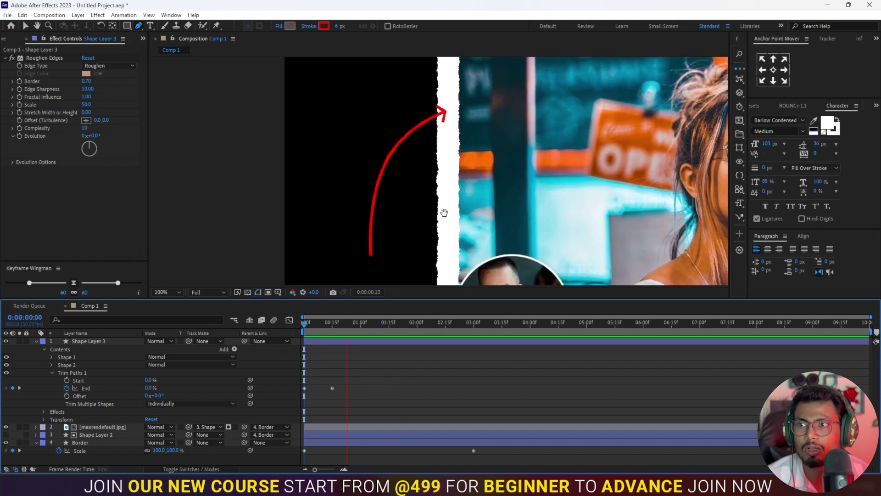
{"action": "scroll", "coordinate": [463, 178], "scroll_direction": "down", "scroll_amount": 2}
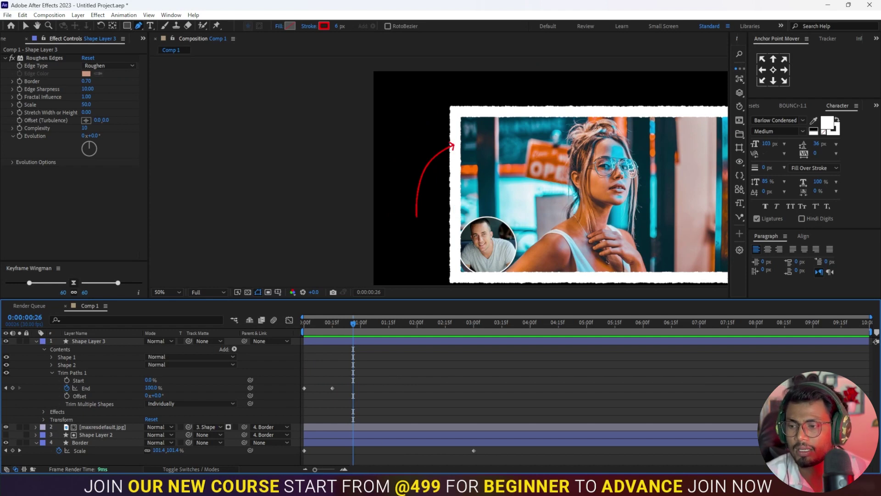
{"action": "mouse_move", "coordinate": [583, 487]}
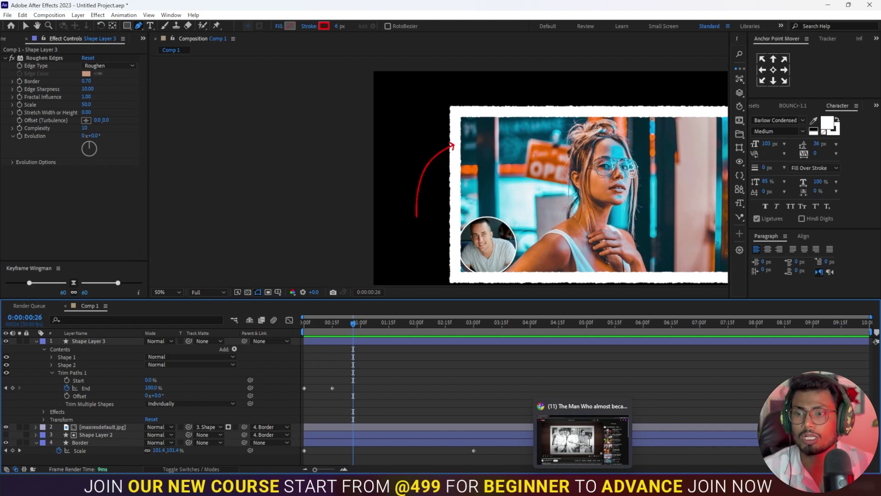
Play the YouTube reference video, skipping ahead and pausing at 0:41.
{"action": "left_click", "coordinate": [583, 439]}
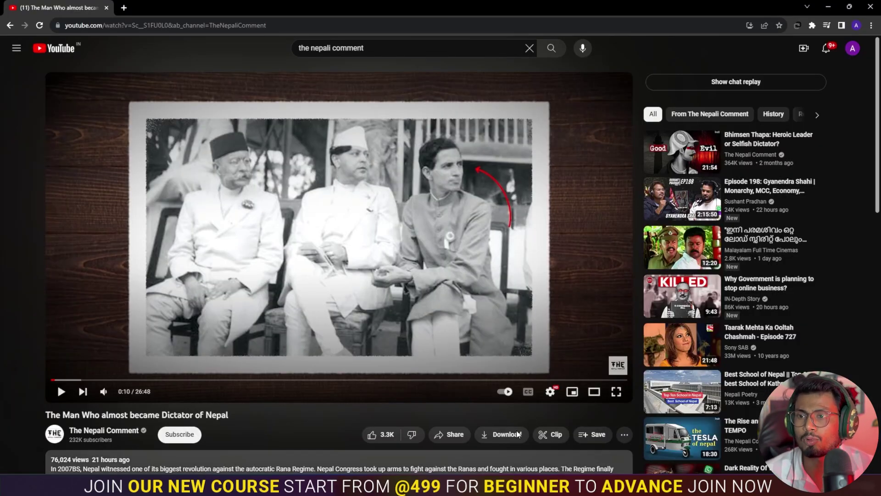
{"action": "left_click", "coordinate": [377, 250]}
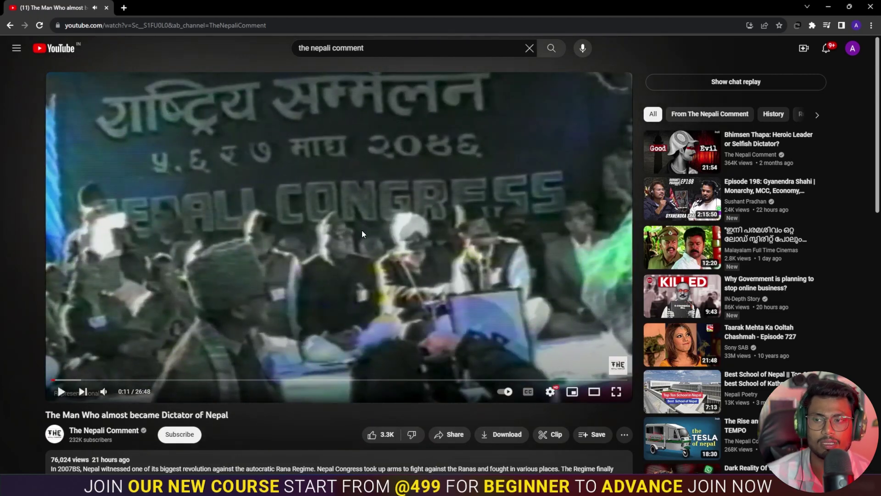
{"action": "left_click", "coordinate": [362, 230]}
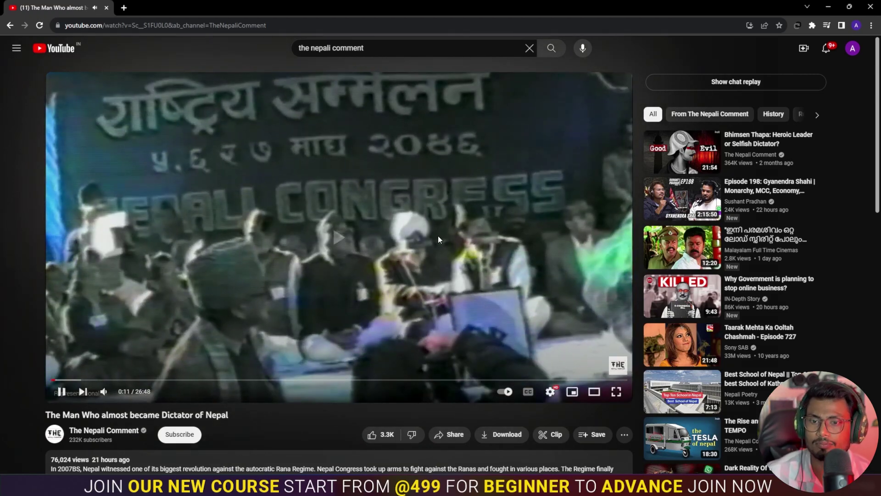
{"action": "key", "text": "Right"}
{"action": "key", "text": "Right"}
{"action": "key", "text": "Right"}
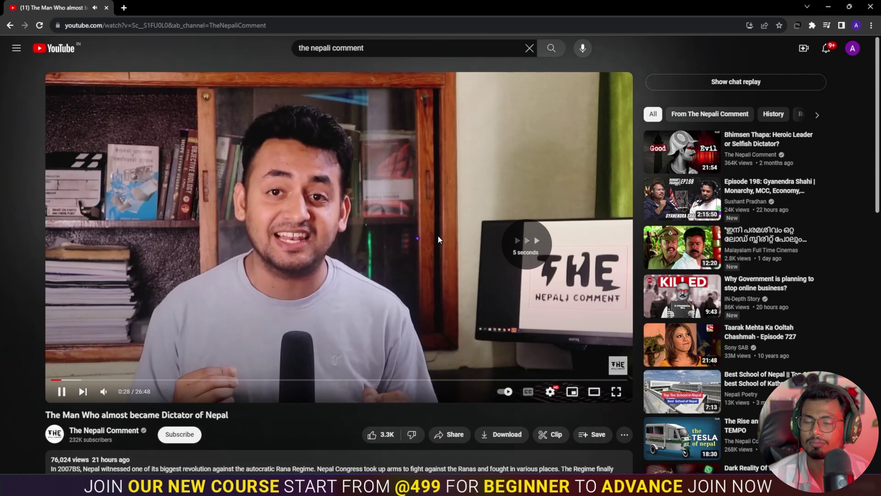
{"action": "key", "text": "Right"}
{"action": "key", "text": "Right"}
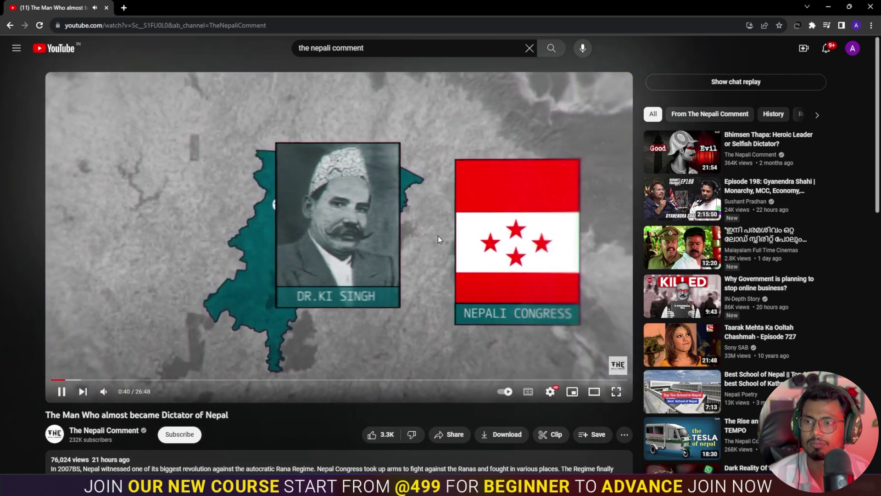
{"action": "left_click", "coordinate": [438, 239]}
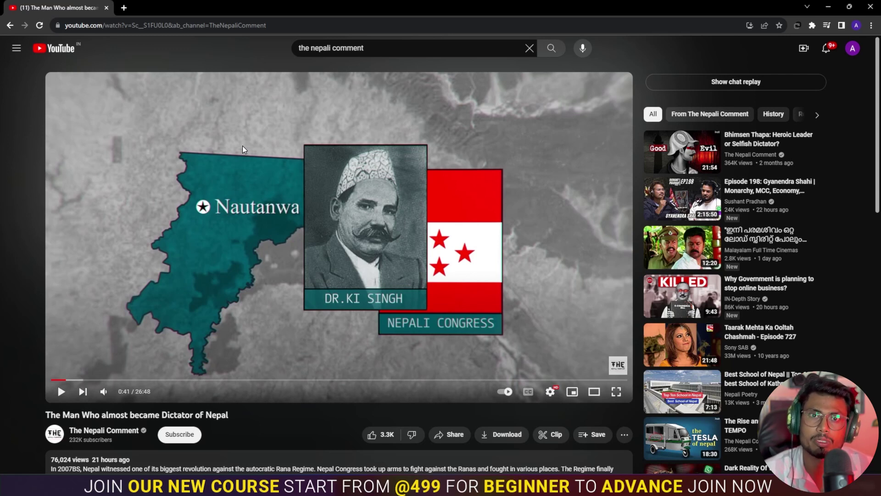
Study the reference's arrow animation and pause the video at 0:46.
{"action": "left_click", "coordinate": [255, 181]}
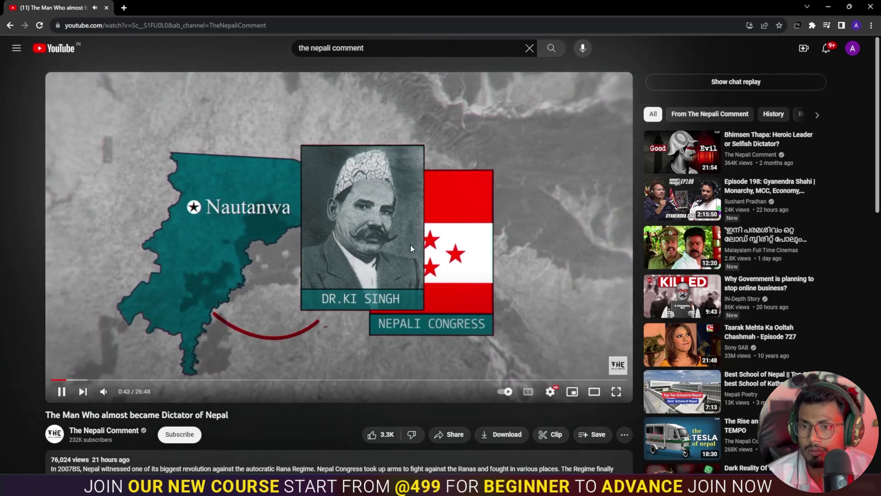
{"action": "left_click", "coordinate": [309, 296]}
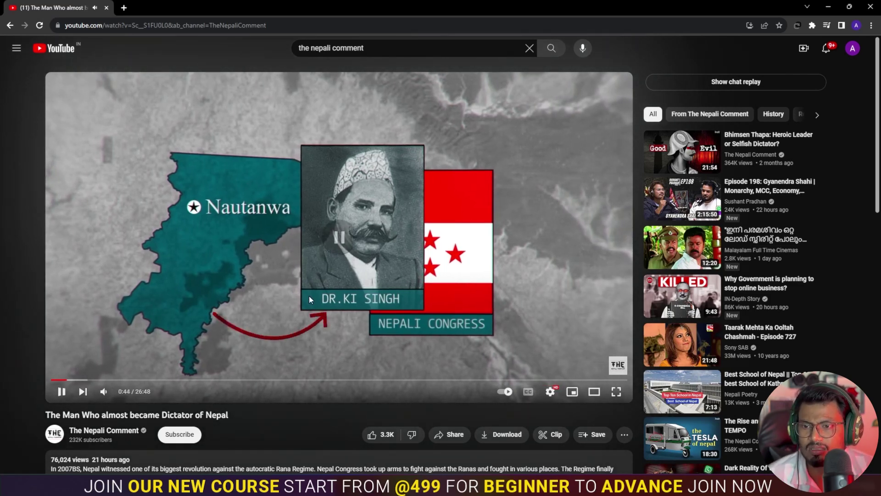
{"action": "left_click", "coordinate": [377, 264]}
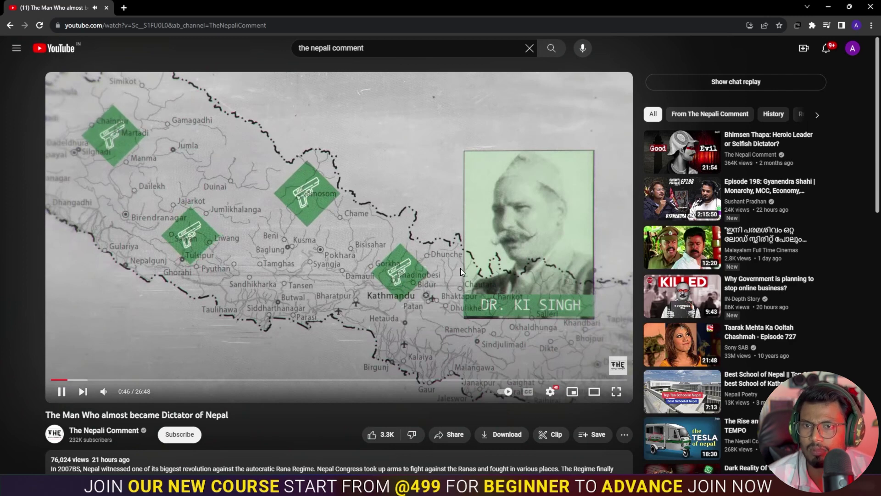
{"action": "left_click", "coordinate": [457, 268]}
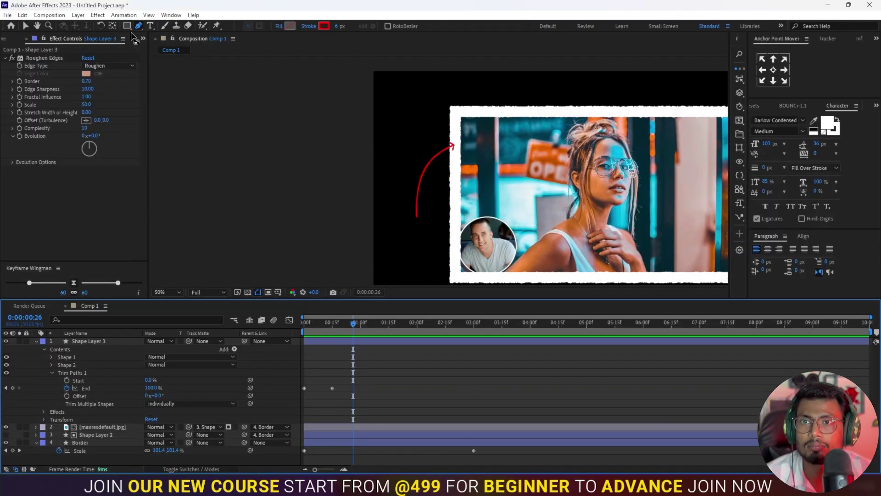
Draw a small solid-white square left of the photo frame as Shape Layer 4.
{"action": "left_click", "coordinate": [127, 25]}
{"action": "left_click", "coordinate": [404, 115]}
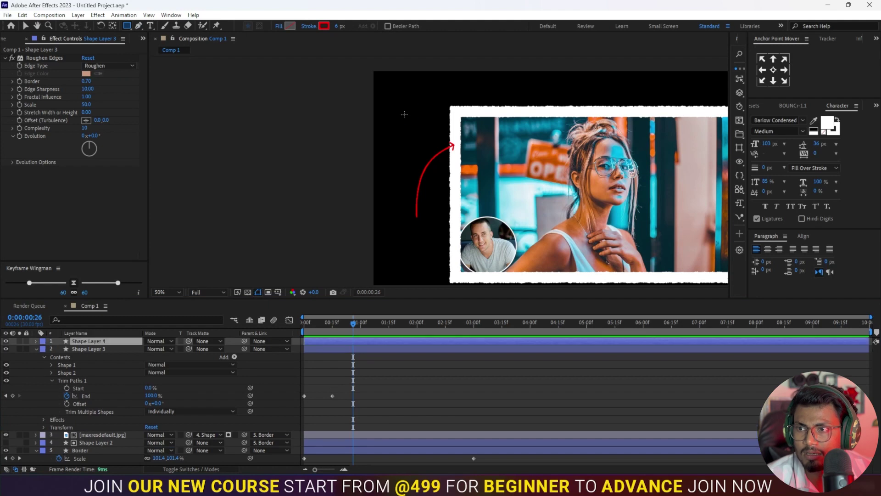
{"action": "left_click_drag", "start_coordinate": [405, 114], "coordinate": [428, 140]}
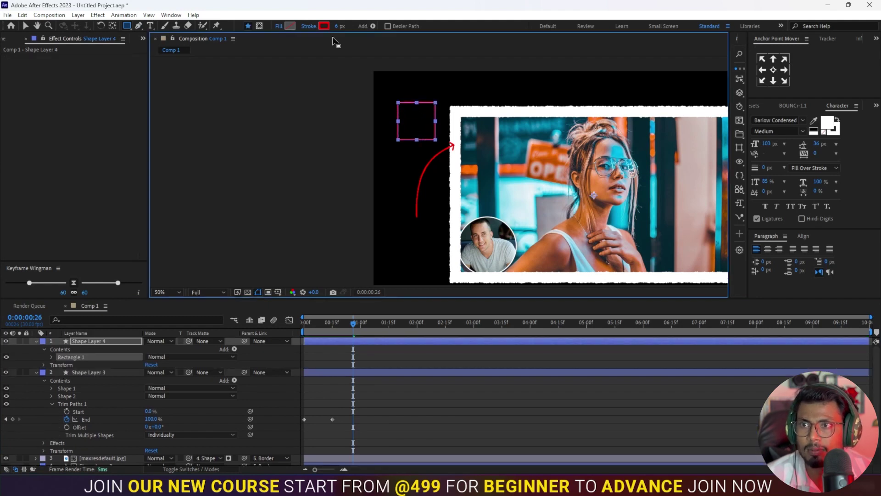
{"action": "left_click", "coordinate": [279, 26]}
{"action": "left_click", "coordinate": [356, 134]}
{"action": "left_click", "coordinate": [375, 185]}
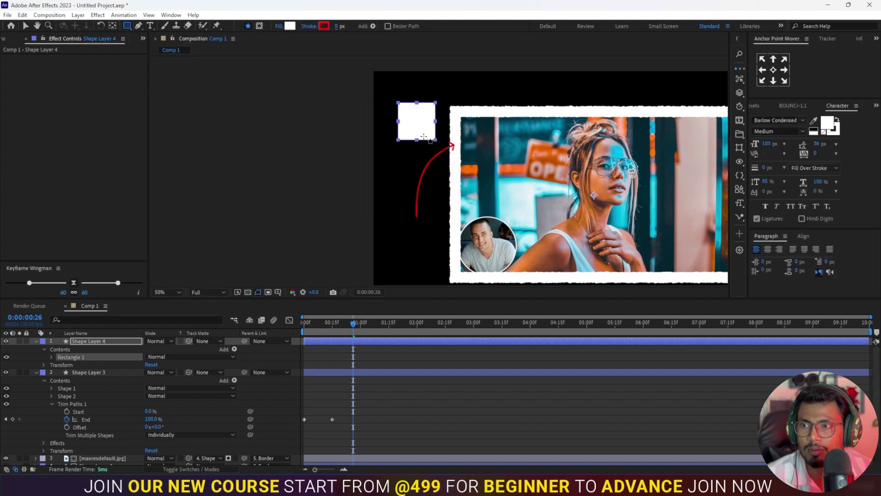
Change the square's fill colour to bright cyan 00D2FF.
{"action": "left_click", "coordinate": [290, 27]}
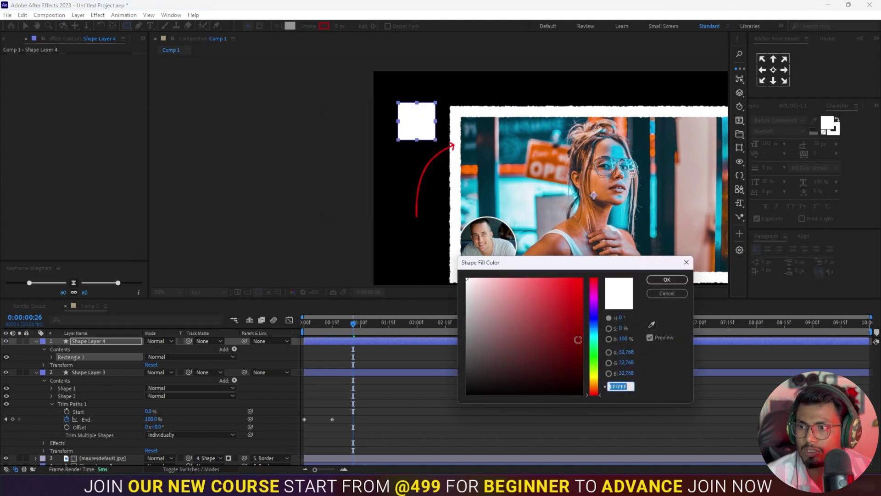
{"action": "left_click", "coordinate": [594, 342]}
{"action": "left_click", "coordinate": [581, 281]}
{"action": "left_click", "coordinate": [667, 280]}
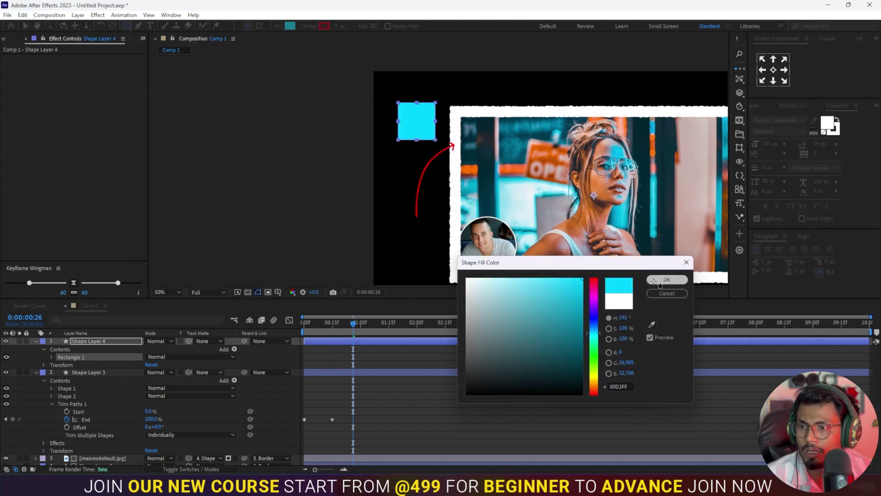
{"action": "left_click", "coordinate": [355, 344]}
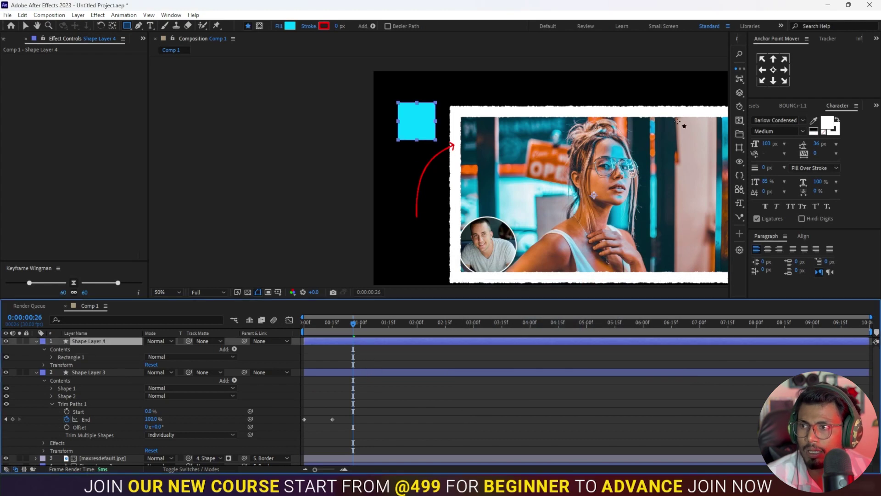
{"action": "left_click", "coordinate": [773, 70]}
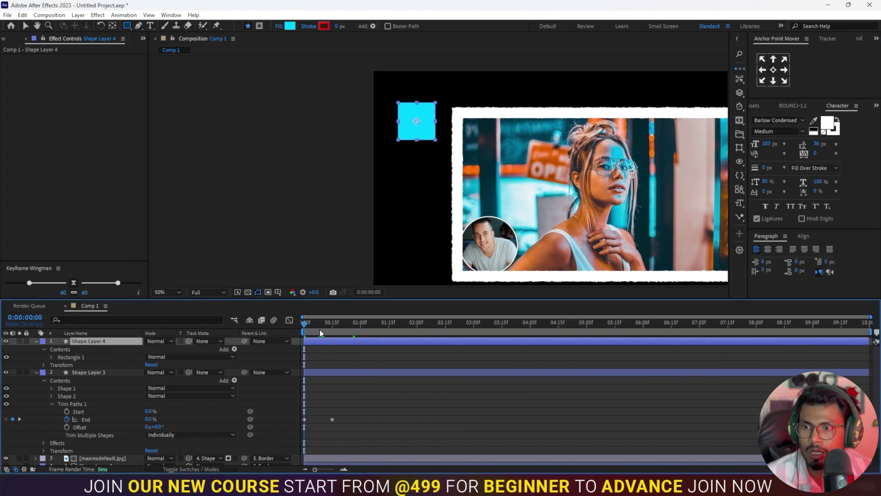
Keyframe the cyan square's Scale at 100% at 0:00, 110% at 0:15 and 100% at 1:00.
{"action": "left_click_drag", "start_coordinate": [323, 326], "coordinate": [332, 327]}
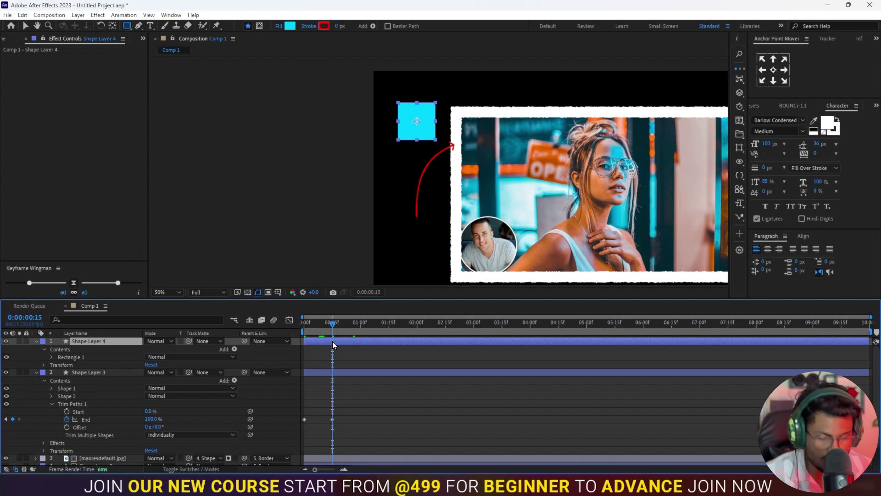
{"action": "key", "text": "s"}
{"action": "left_click_drag", "start_coordinate": [324, 325], "coordinate": [304, 325]}
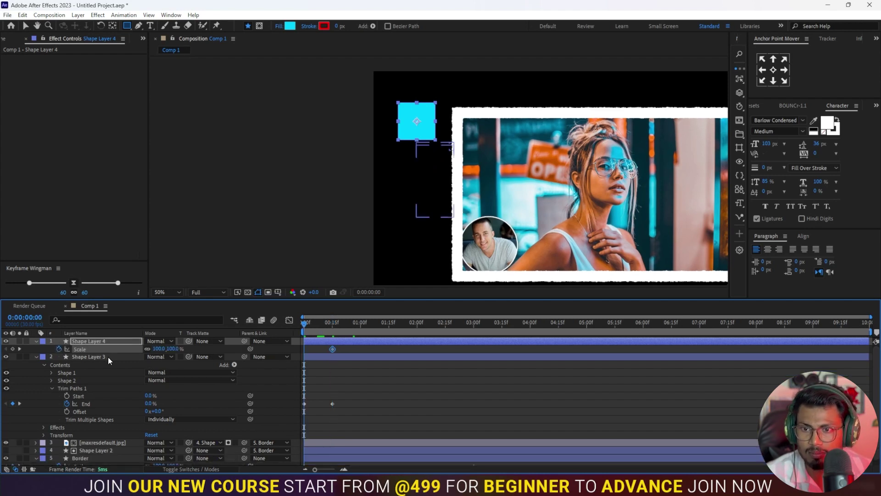
{"action": "left_click", "coordinate": [160, 349]}
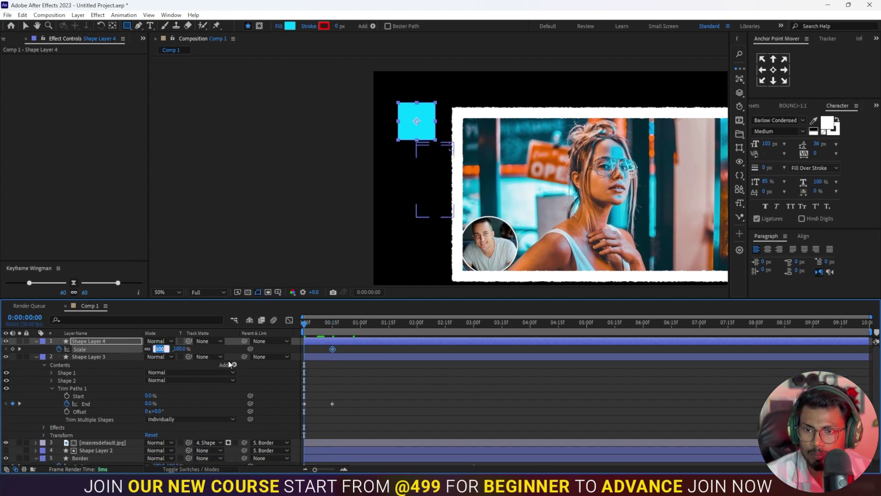
{"action": "left_click", "coordinate": [13, 349]}
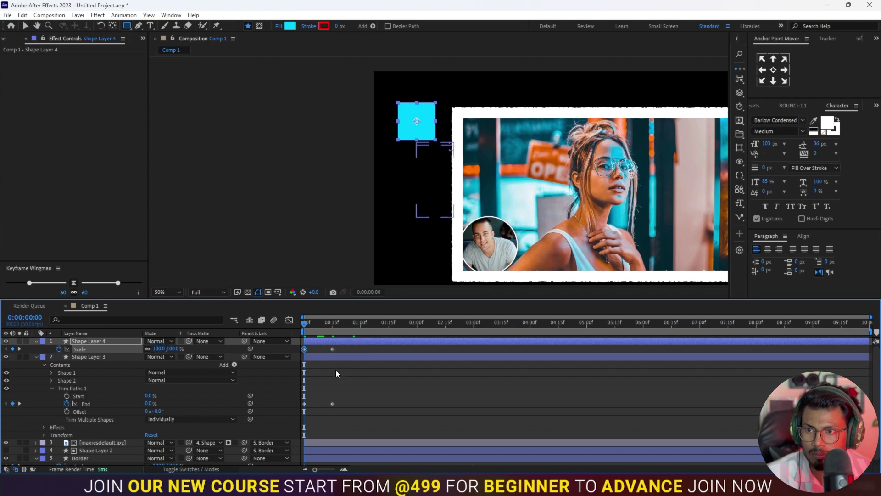
{"action": "left_click", "coordinate": [321, 326]}
{"action": "left_click_drag", "start_coordinate": [332, 325], "coordinate": [361, 332]}
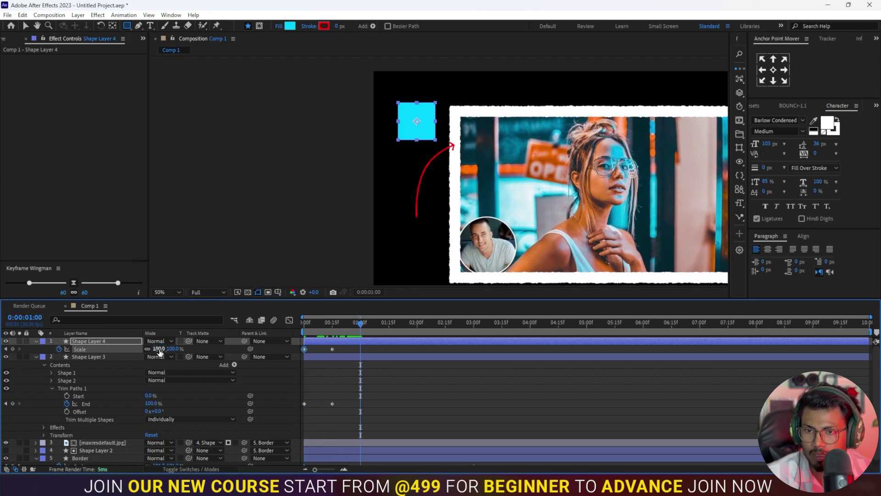
{"action": "key", "text": "j"}
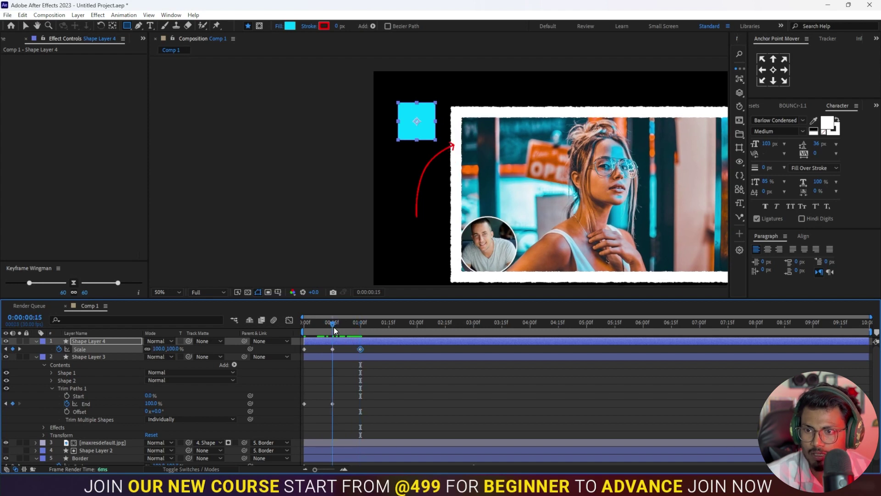
{"action": "left_click", "coordinate": [159, 349]}
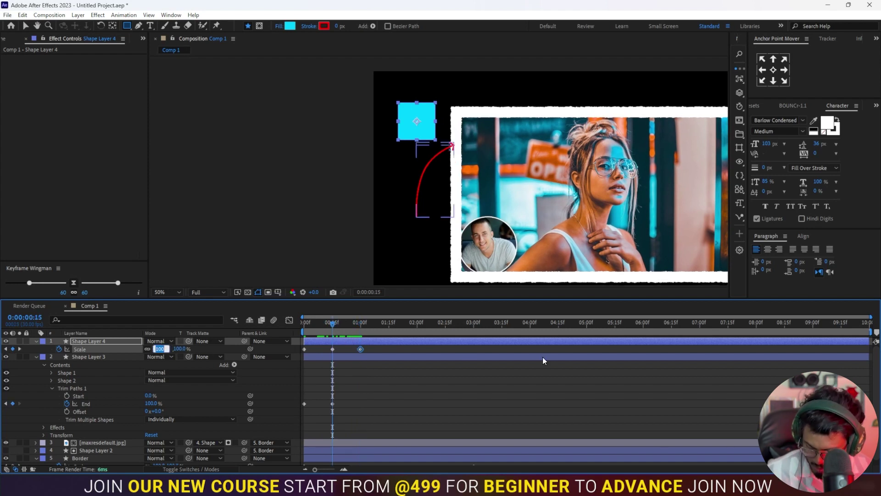
{"action": "type", "text": "110"}
{"action": "key", "text": "Return"}
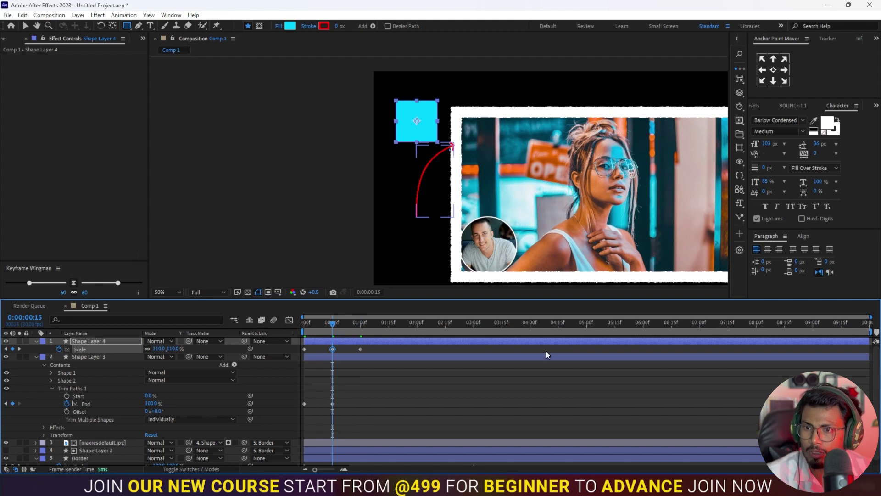
{"action": "key", "text": "Home"}
{"action": "key", "text": "space"}
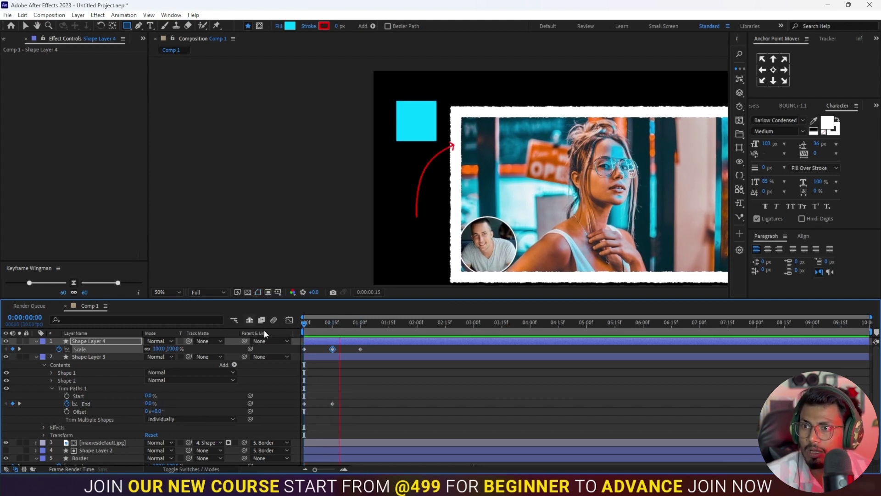
Easy Ease the three Scale keyframes, tighten the pop's timing, then duplicate the square's layer.
{"action": "left_click_drag", "start_coordinate": [373, 349], "coordinate": [294, 351]}
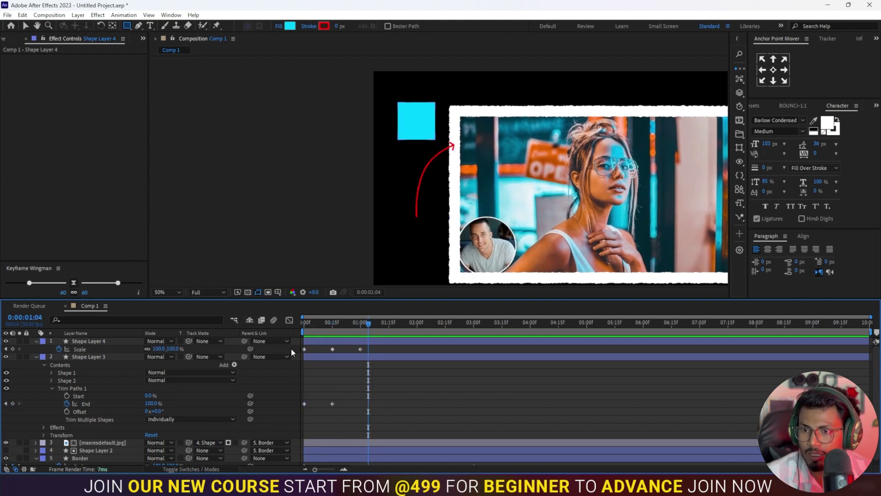
{"action": "key", "text": "F9"}
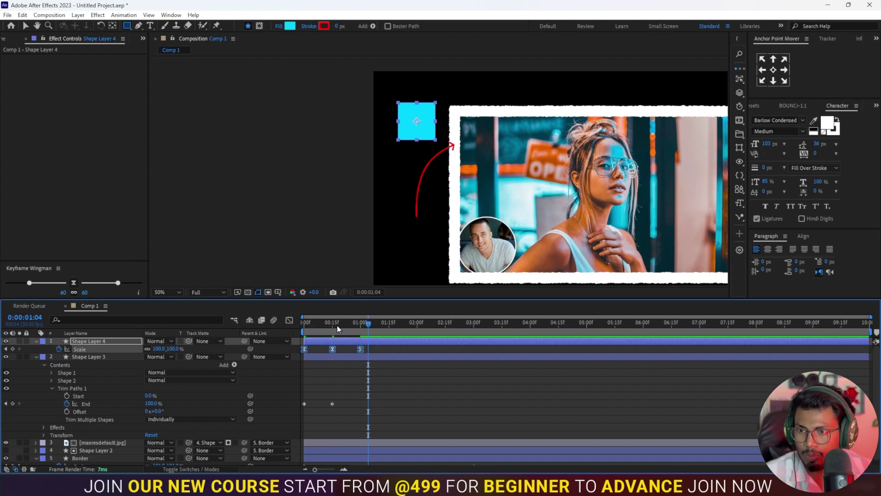
{"action": "key", "text": "Home"}
{"action": "key", "text": "space"}
{"action": "key", "text": "space"}
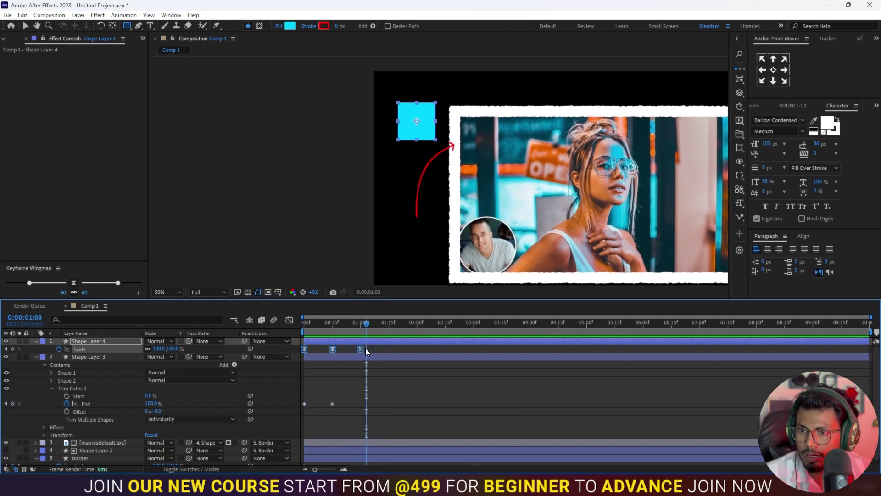
{"action": "left_click_drag", "start_coordinate": [361, 350], "coordinate": [334, 351]}
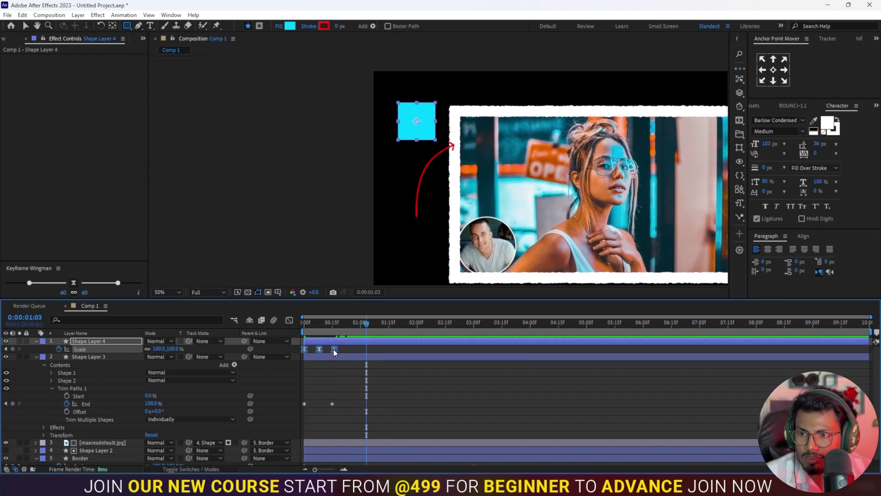
{"action": "key", "text": "Home"}
{"action": "key", "text": "space"}
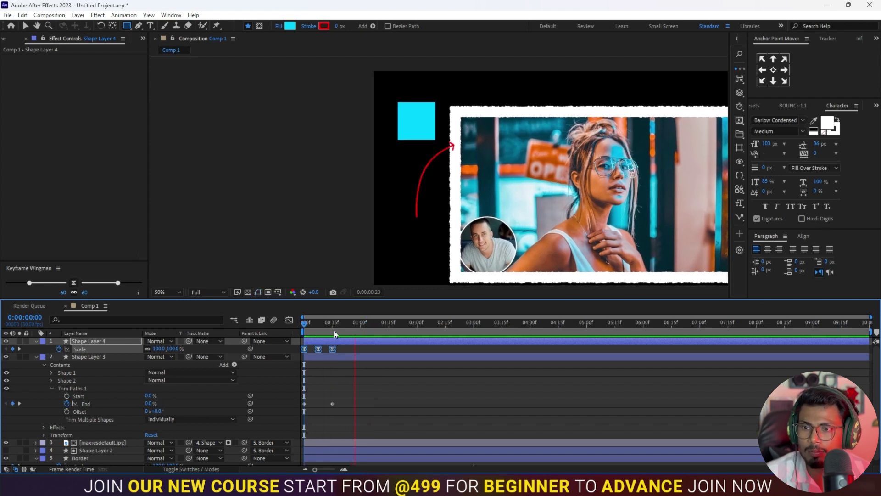
{"action": "key", "text": "space"}
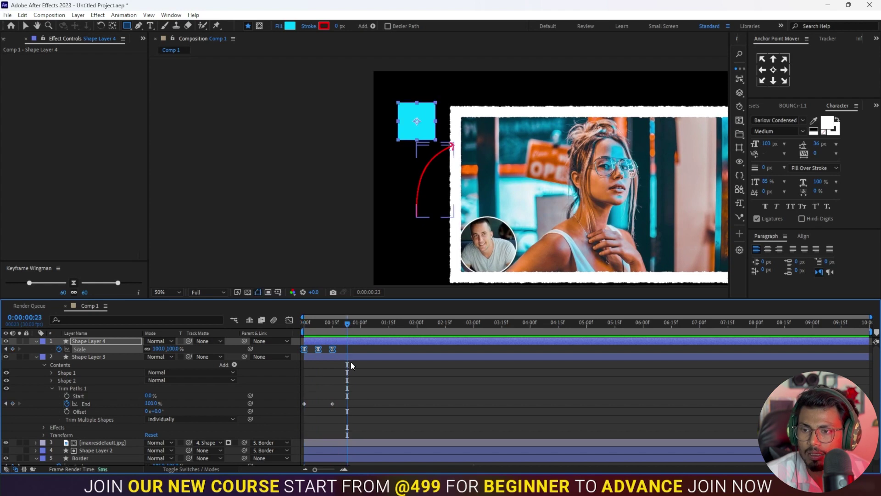
{"action": "left_click_drag", "start_coordinate": [333, 350], "coordinate": [346, 352]}
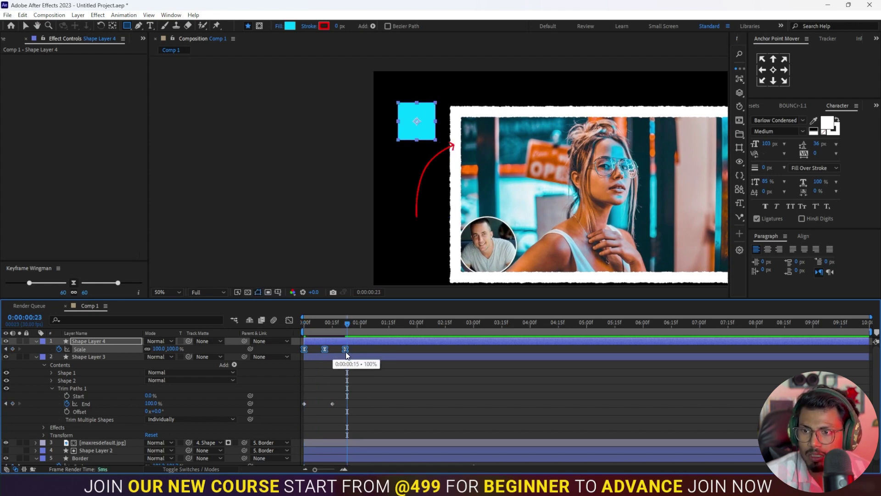
{"action": "key", "text": "space"}
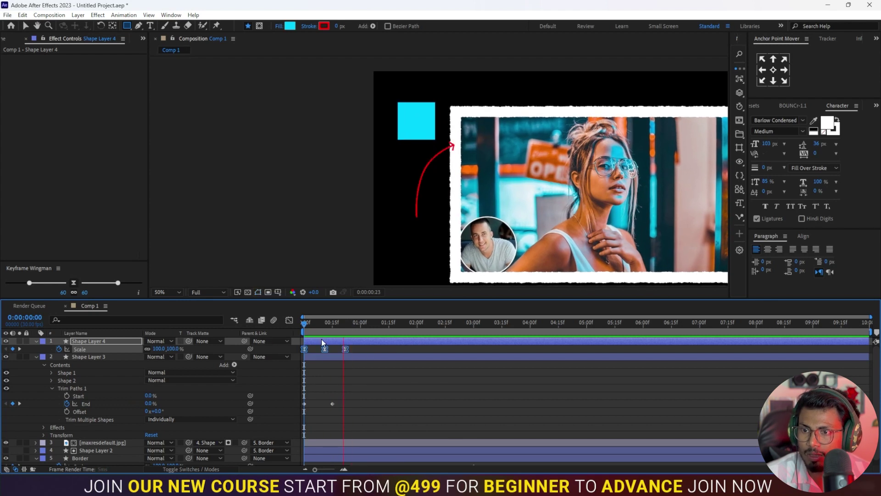
{"action": "key", "text": "space"}
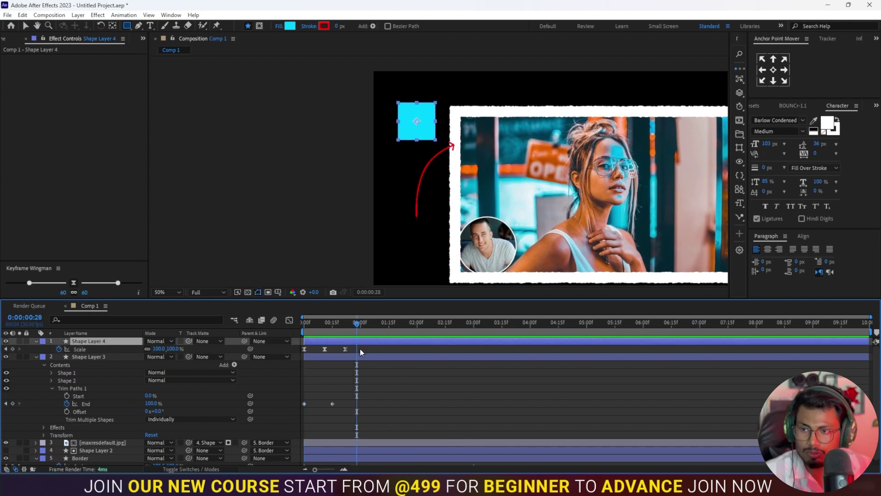
{"action": "key", "text": "ctrl+d"}
{"action": "key", "text": "ctrl+d"}
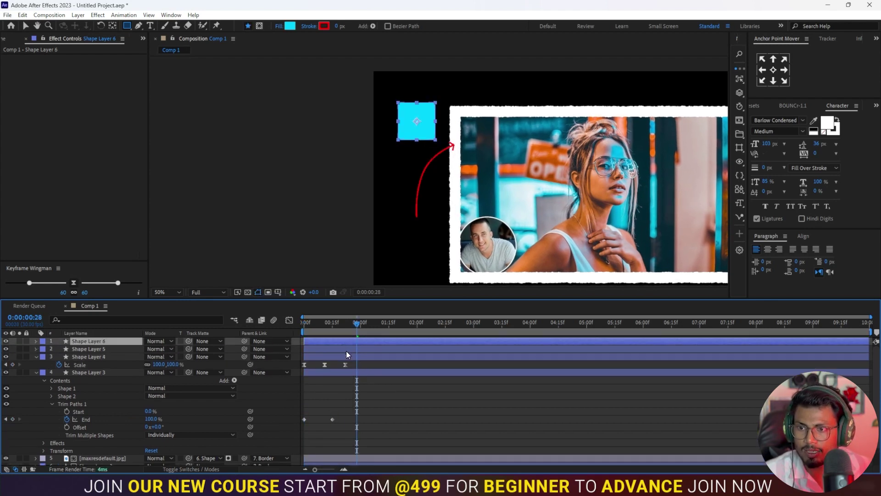
{"action": "key", "text": "ctrl+d"}
{"action": "left_click", "coordinate": [26, 26]}
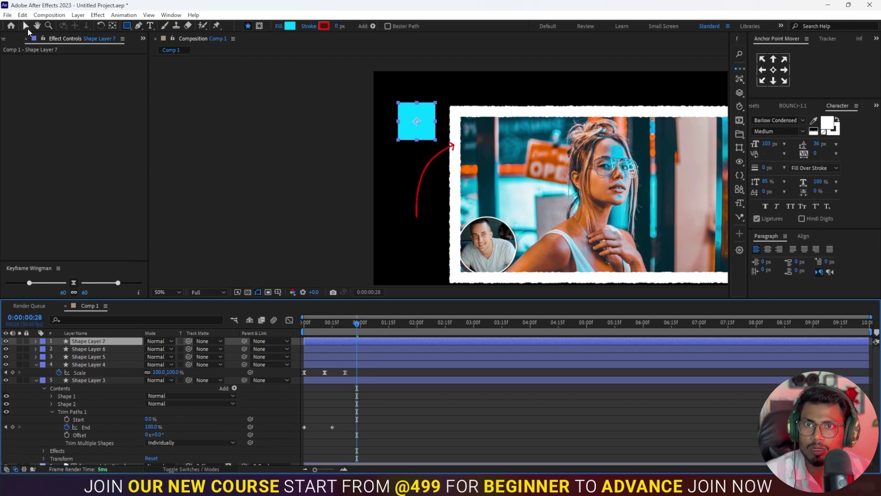
{"action": "left_click_drag", "start_coordinate": [417, 127], "coordinate": [414, 217]}
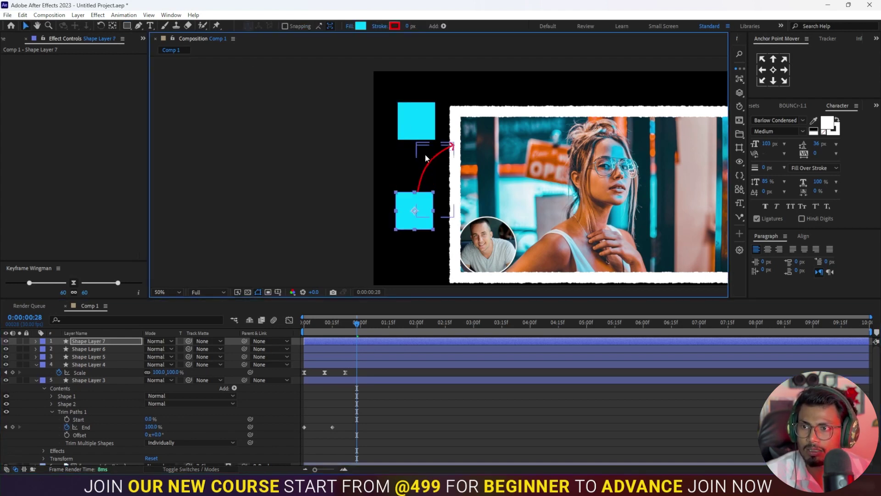
{"action": "left_click", "coordinate": [417, 127]}
{"action": "left_click_drag", "start_coordinate": [434, 137], "coordinate": [508, 220]}
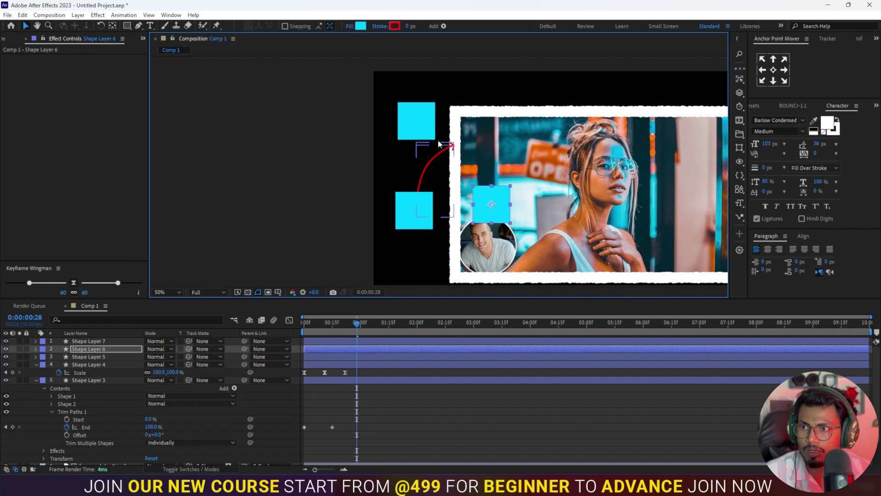
{"action": "left_click", "coordinate": [417, 120]}
{"action": "scroll", "coordinate": [449, 184], "scroll_direction": "down", "scroll_amount": 1}
{"action": "left_click_drag", "start_coordinate": [417, 94], "coordinate": [423, 262]}
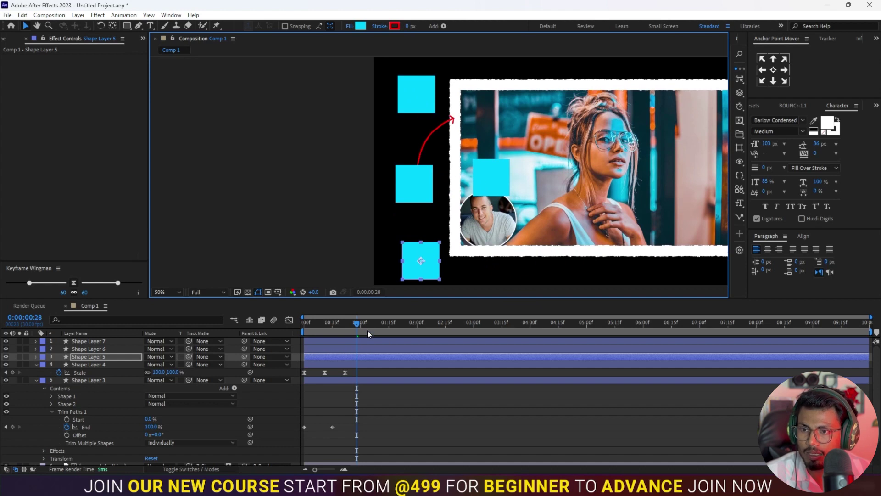
{"action": "mouse_move", "coordinate": [332, 358]}
{"action": "left_mouse_down"}
{"action": "mouse_move", "coordinate": [394, 341]}
{"action": "mouse_move", "coordinate": [267, 357]}
{"action": "left_mouse_up"}
{"action": "left_click_drag", "start_coordinate": [321, 358], "coordinate": [279, 358]}
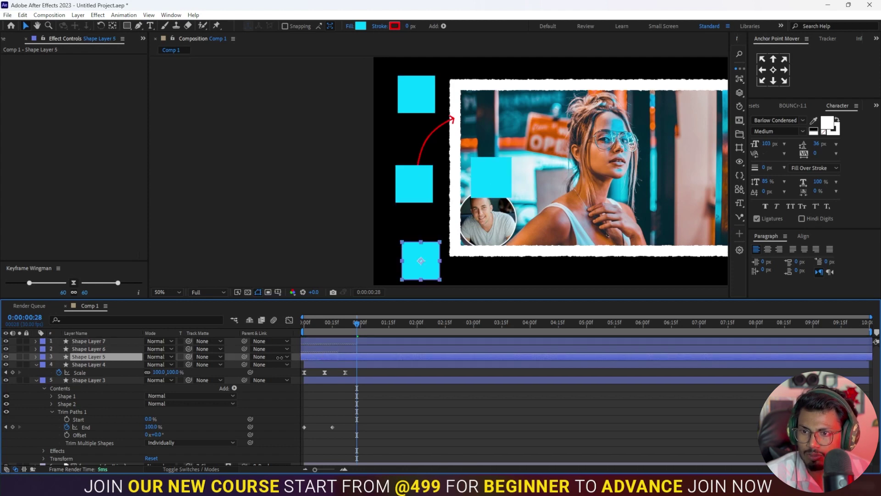
{"action": "key", "text": "space"}
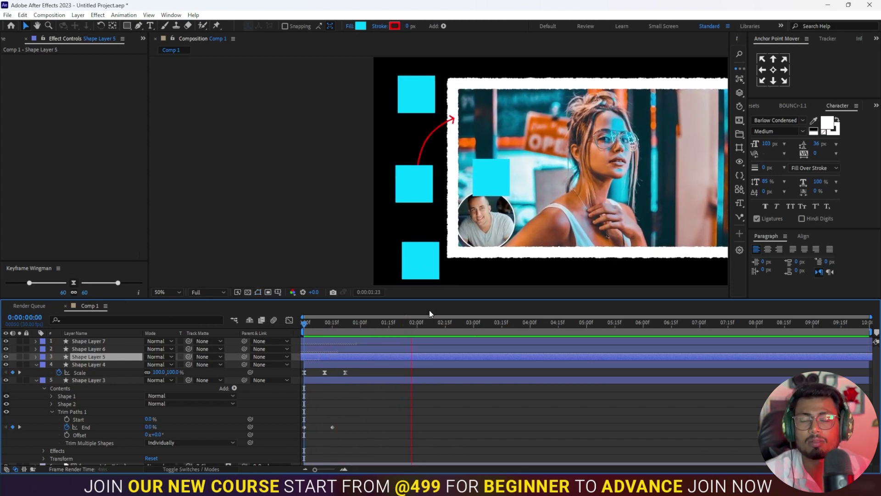
{"action": "key", "text": "space"}
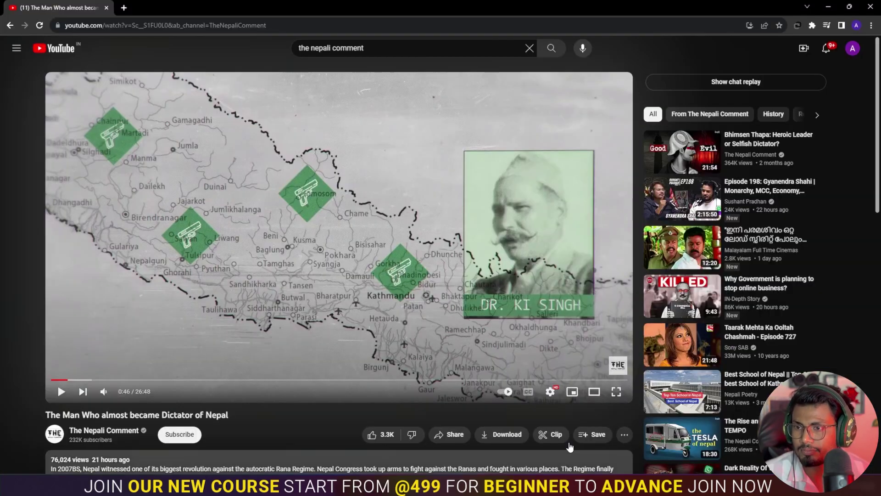
Play the reference video, pause at 0:49 on the jail-bars shot, then open a new tab.
{"action": "left_click", "coordinate": [445, 326]}
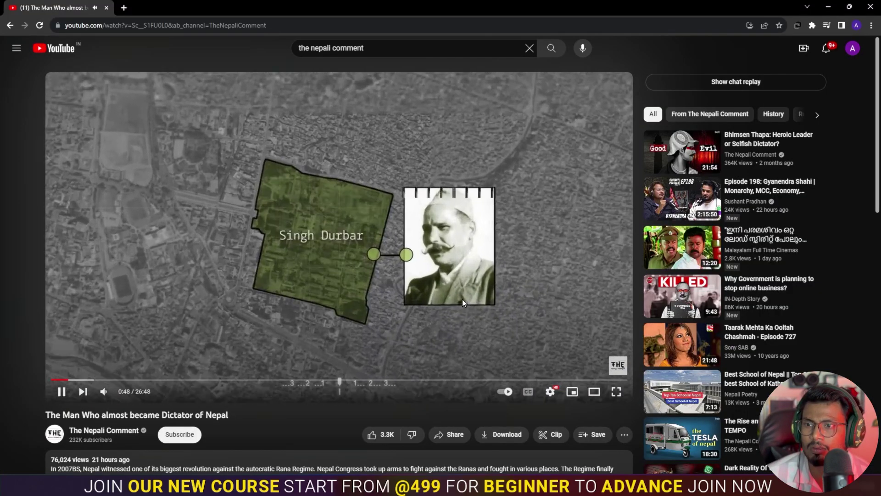
{"action": "left_click", "coordinate": [462, 260]}
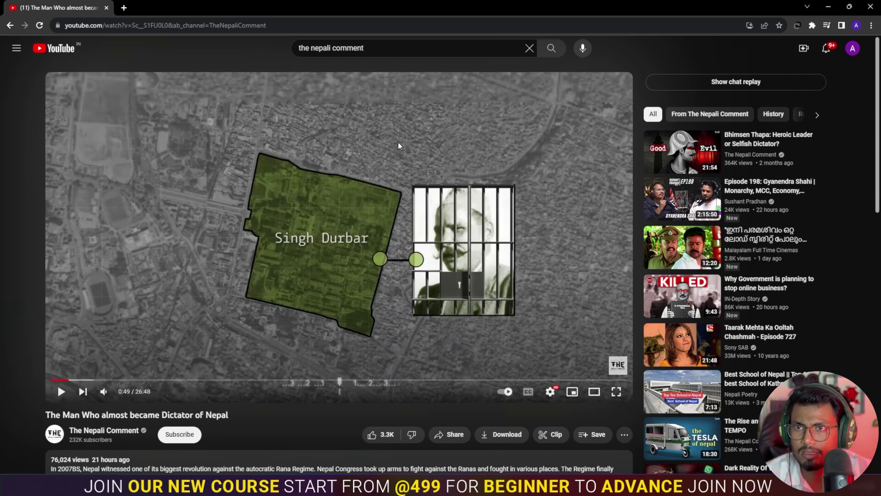
{"action": "left_click", "coordinate": [124, 7]}
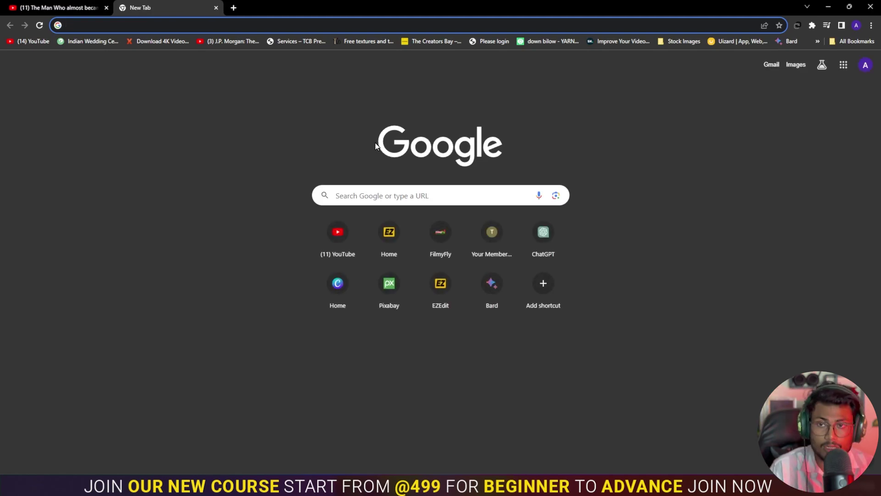
Search Google Images for 'jail png'.
{"action": "type", "text": "jal"}
{"action": "key", "text": "BackSpace"}
{"action": "key", "text": "BackSpace"}
{"action": "type", "text": "a"}
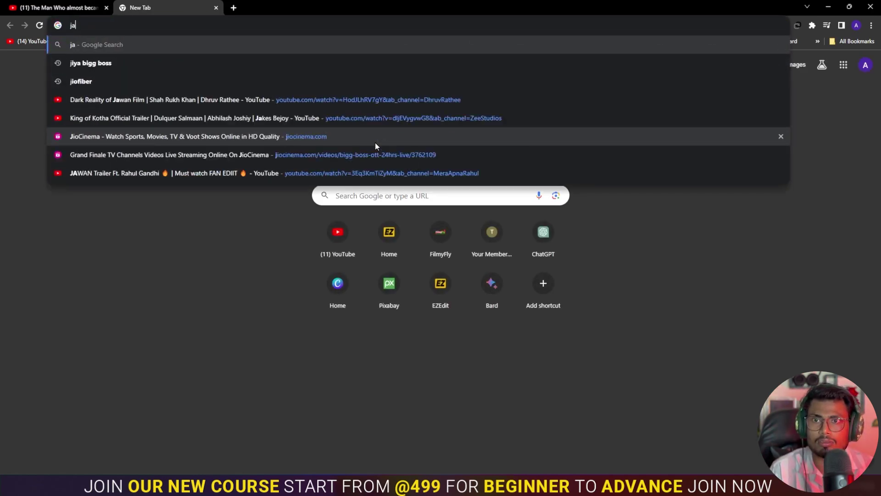
{"action": "type", "text": "il"}
{"action": "key", "text": "Return"}
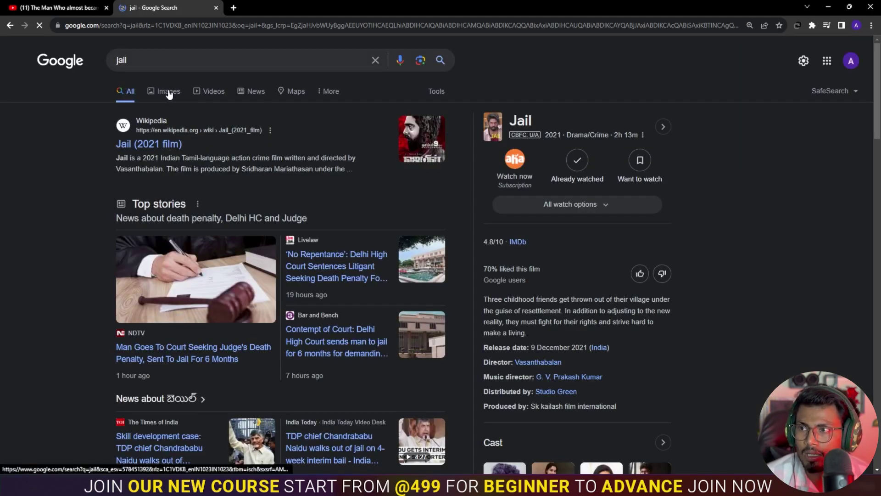
{"action": "left_click", "coordinate": [168, 91]}
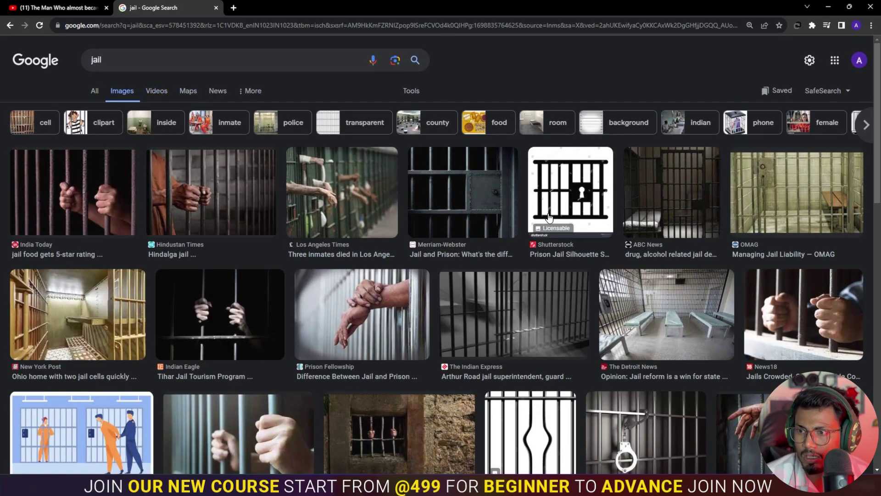
{"action": "scroll", "coordinate": [577, 270], "scroll_direction": "down", "scroll_amount": 3}
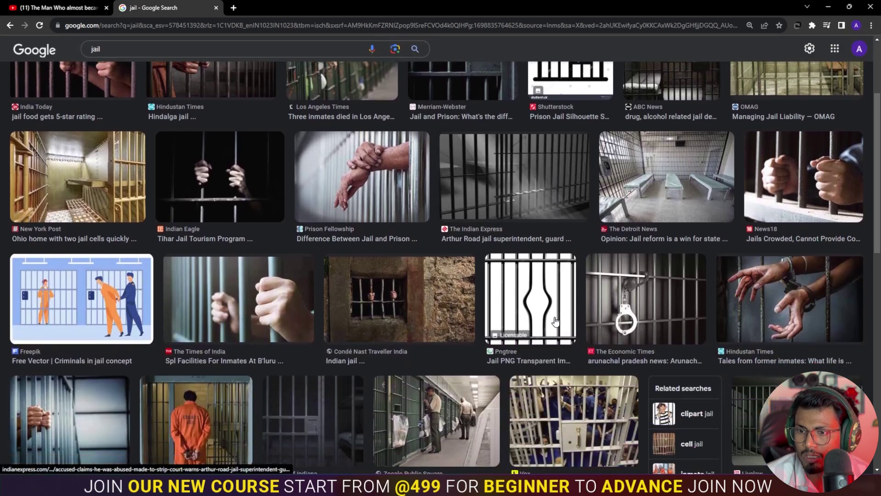
{"action": "left_click", "coordinate": [144, 50]}
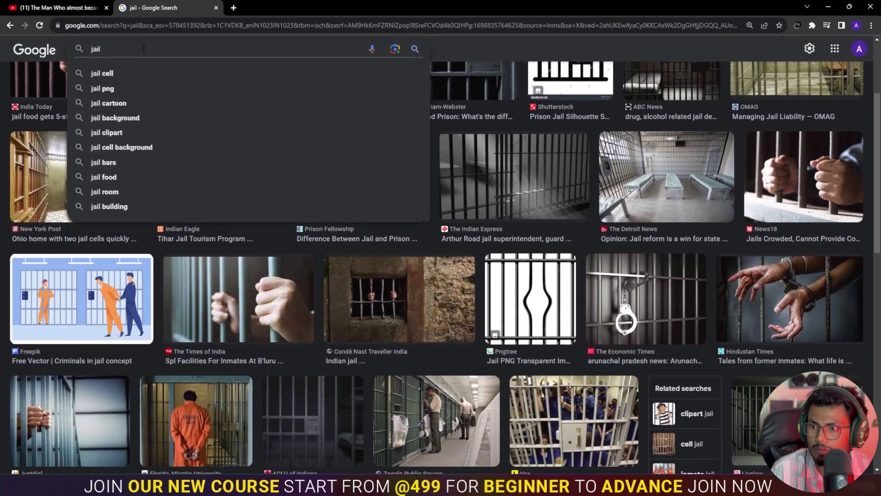
{"action": "type", "text": " png"}
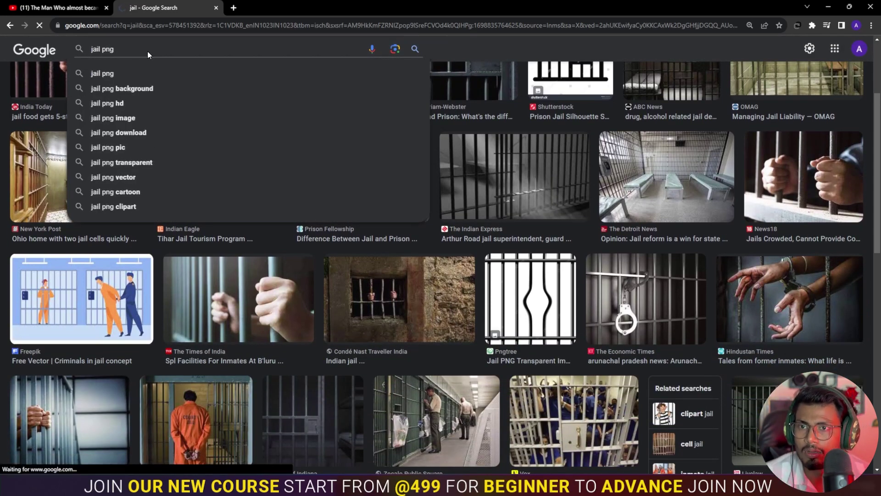
{"action": "key", "text": "Return"}
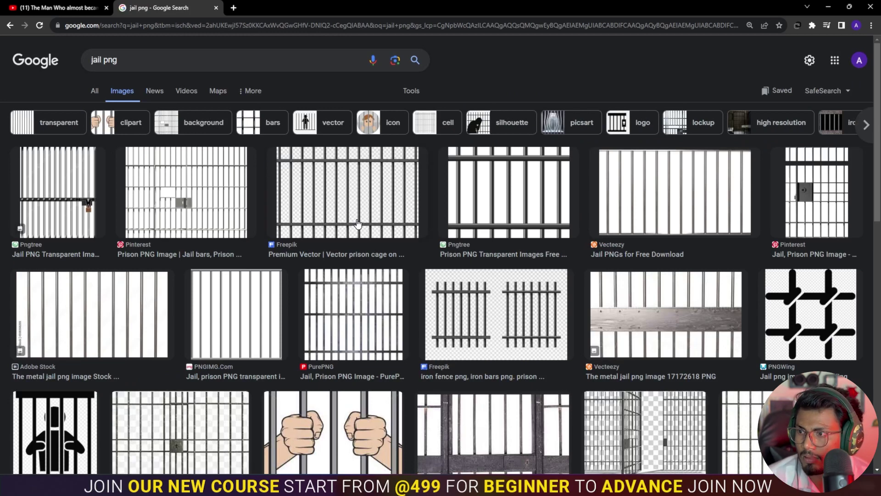
Filter the image results by colour to transparent images only.
{"action": "left_click", "coordinate": [831, 194]}
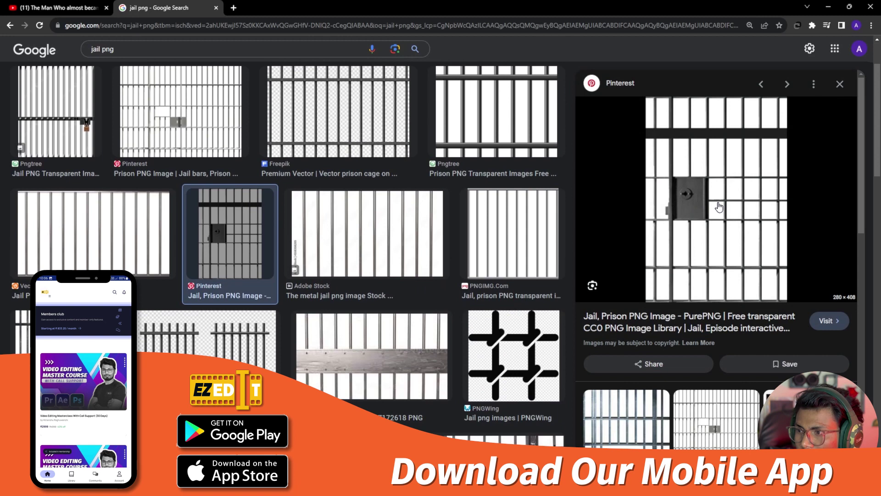
{"action": "scroll", "coordinate": [273, 188], "scroll_direction": "up", "scroll_amount": 2}
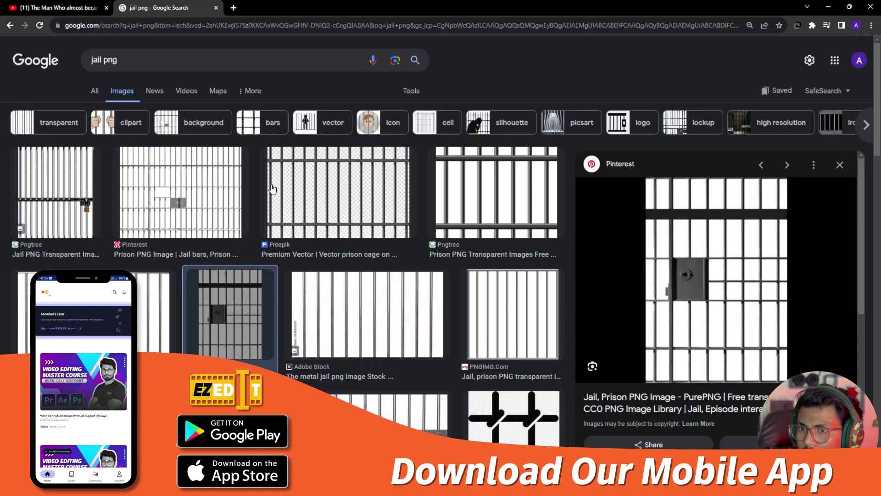
{"action": "left_click", "coordinate": [412, 92]}
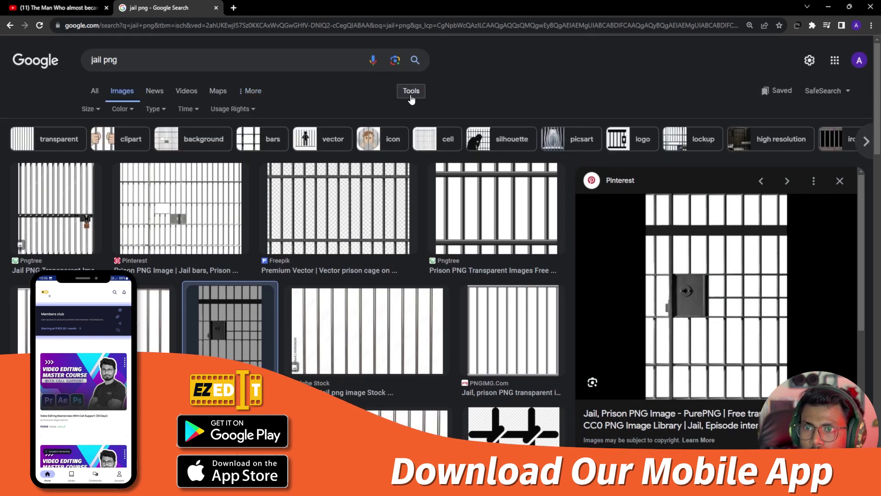
{"action": "left_click", "coordinate": [128, 110]}
{"action": "left_click", "coordinate": [133, 157]}
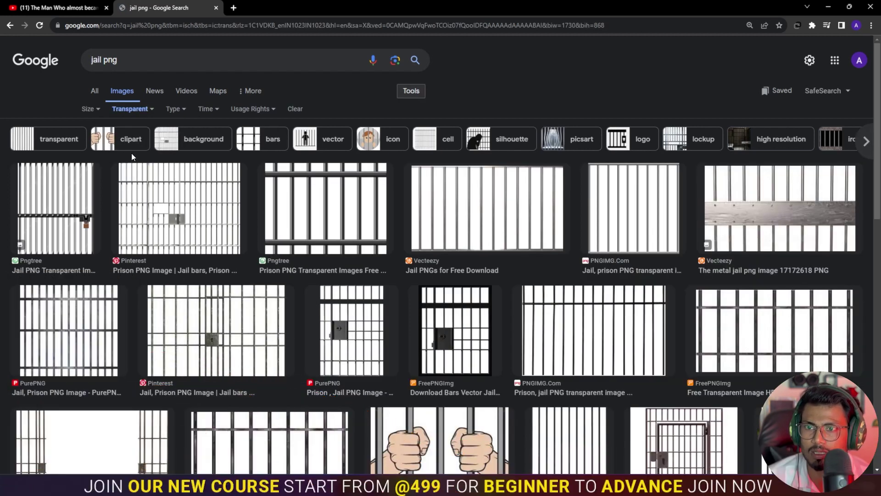
Save the PurePNG transparent jail-bars image to the computer.
{"action": "left_click", "coordinate": [363, 321]}
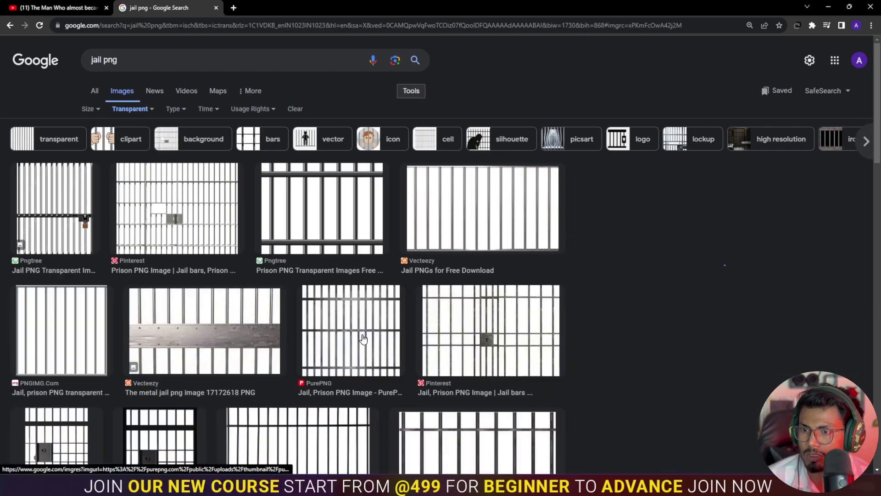
{"action": "right_click", "coordinate": [685, 190]}
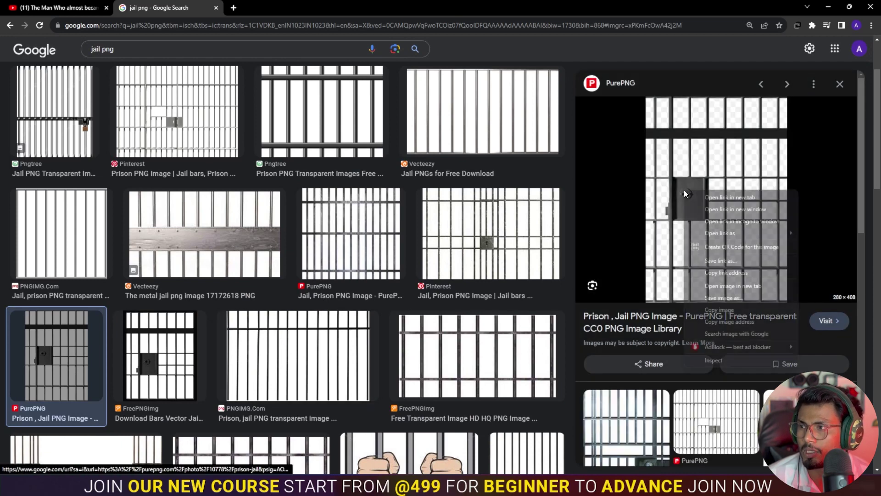
{"action": "left_click", "coordinate": [723, 298]}
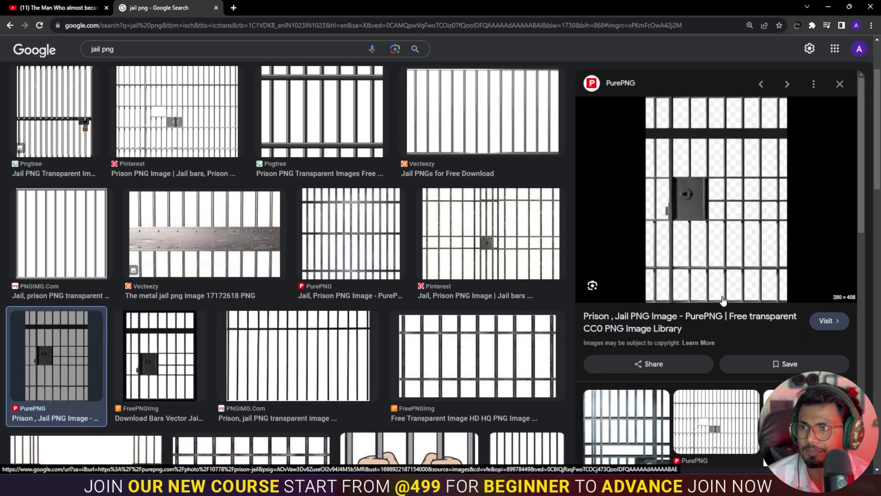
{"action": "left_click", "coordinate": [387, 430]}
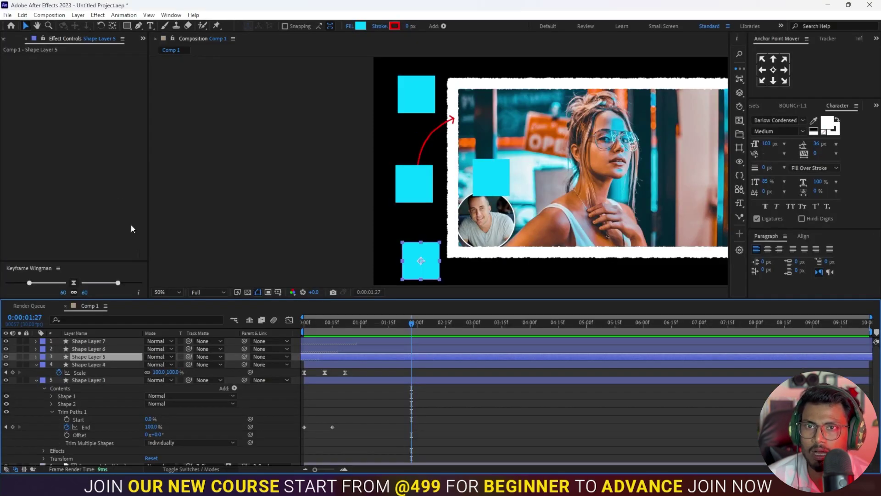
Import the 768x1152 Absolute_Reality_v16 woman portrait jpg from Downloads.
{"action": "left_click", "coordinate": [142, 41]}
{"action": "left_click", "coordinate": [163, 51]}
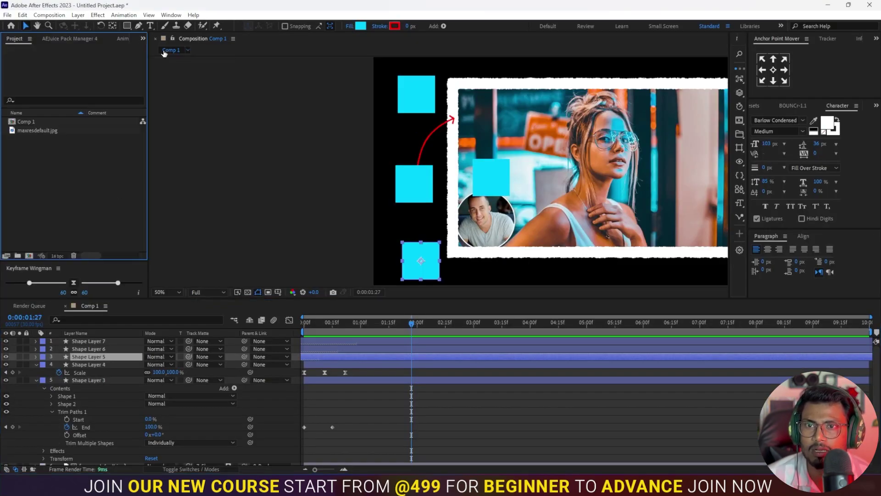
{"action": "double_click", "coordinate": [70, 189]}
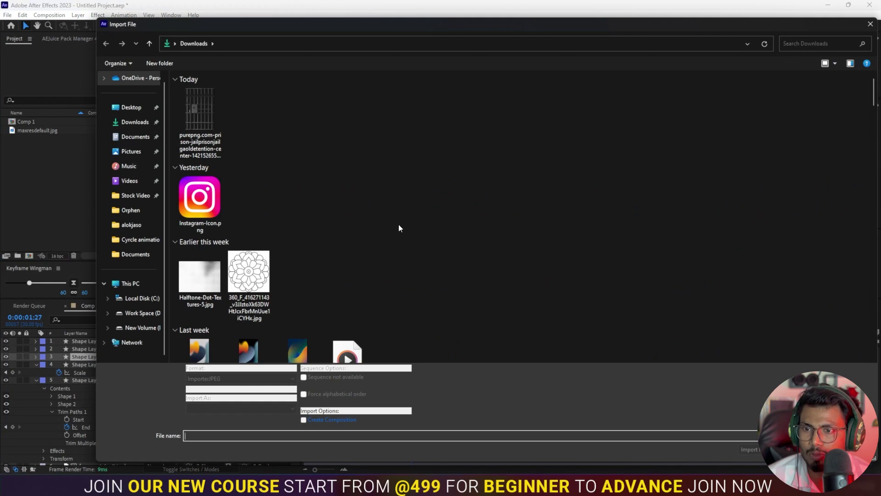
{"action": "scroll", "coordinate": [398, 227], "scroll_direction": "down", "scroll_amount": 5}
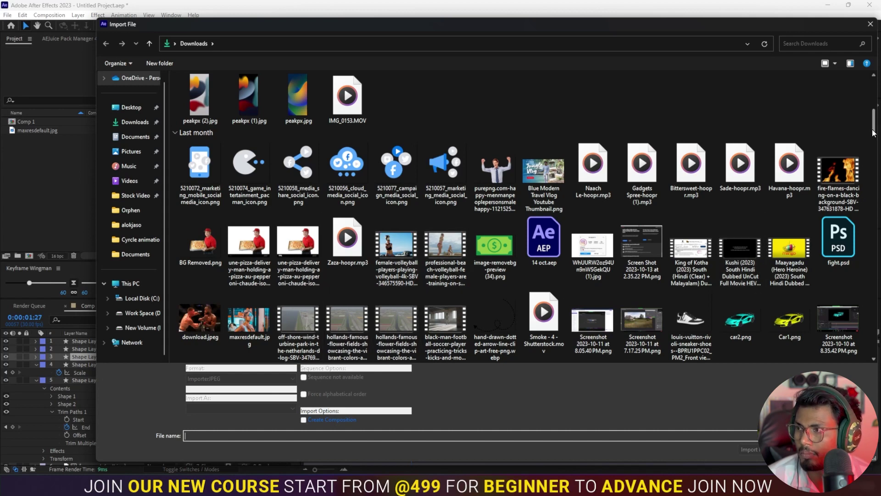
{"action": "left_click_drag", "start_coordinate": [874, 132], "coordinate": [876, 151]}
{"action": "left_click_drag", "start_coordinate": [876, 155], "coordinate": [877, 178]}
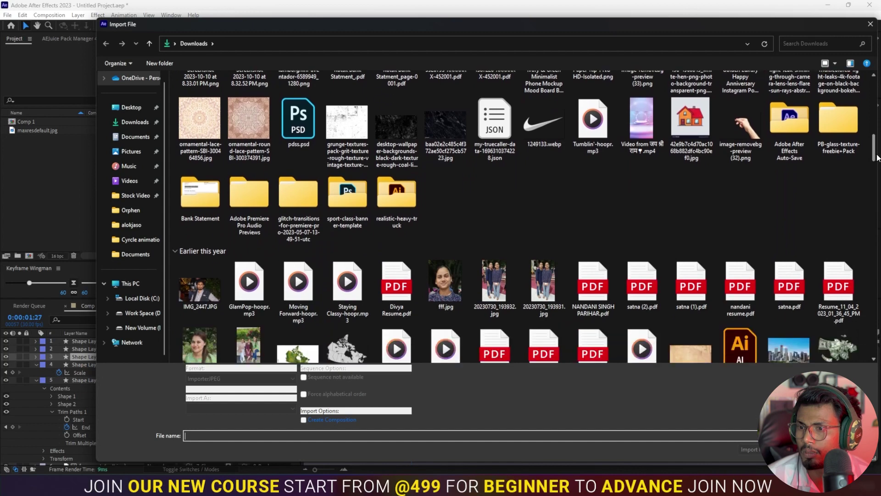
{"action": "scroll", "coordinate": [519, 217], "scroll_direction": "down", "scroll_amount": 2}
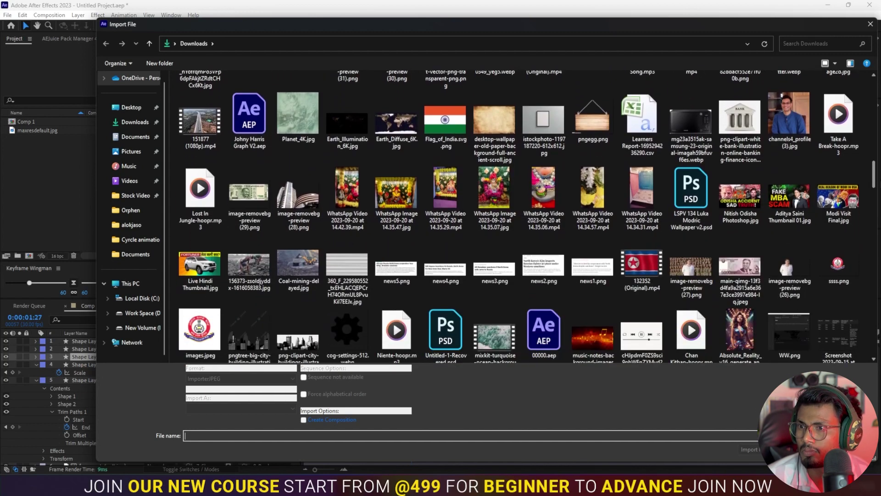
{"action": "scroll", "coordinate": [519, 217], "scroll_direction": "down", "scroll_amount": 2}
{"action": "scroll", "coordinate": [826, 248], "scroll_direction": "down", "scroll_amount": 2}
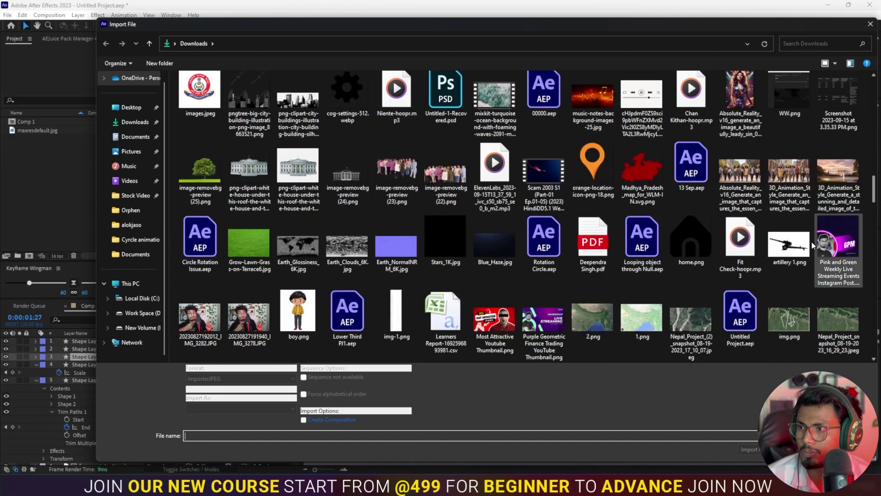
{"action": "left_click", "coordinate": [740, 101]}
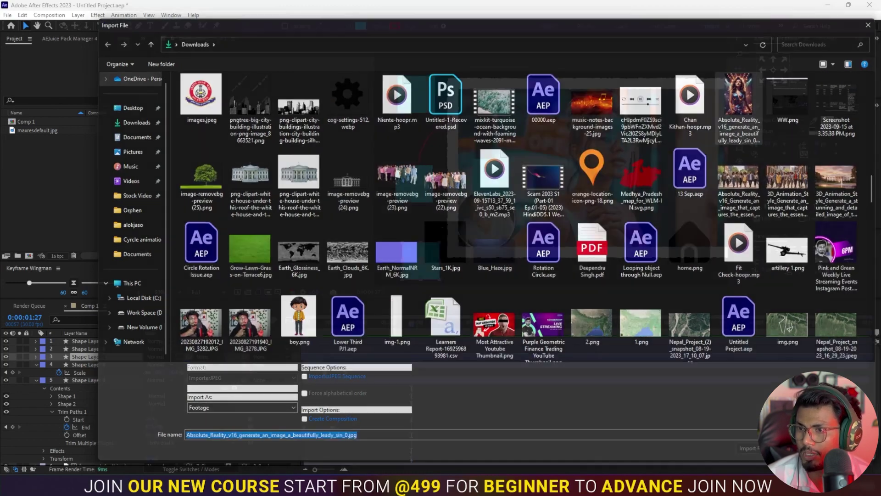
{"action": "key", "text": "Return"}
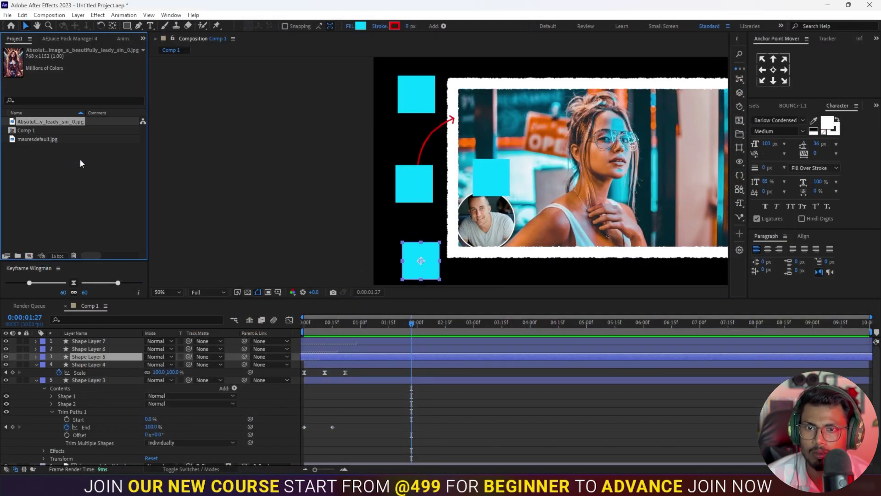
Create Comp 2 and place the woman photo in its timeline.
{"action": "left_click", "coordinate": [29, 256]}
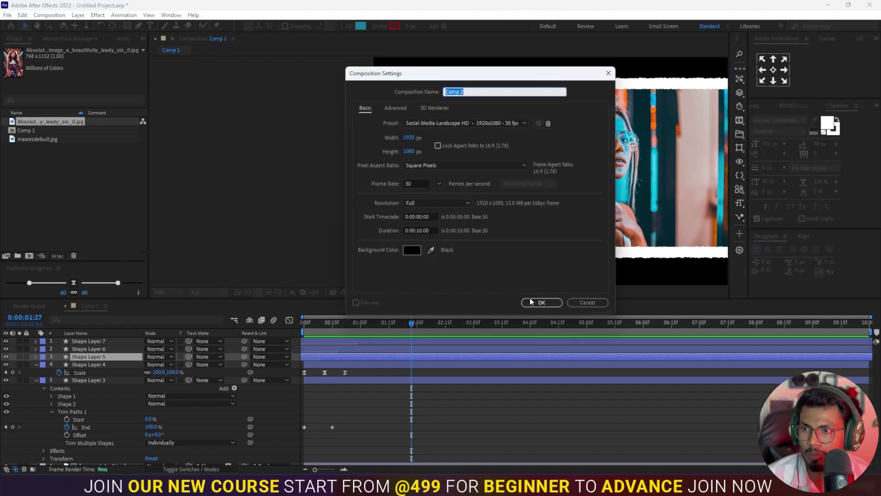
{"action": "key", "text": "Return"}
{"action": "left_click", "coordinate": [32, 148]}
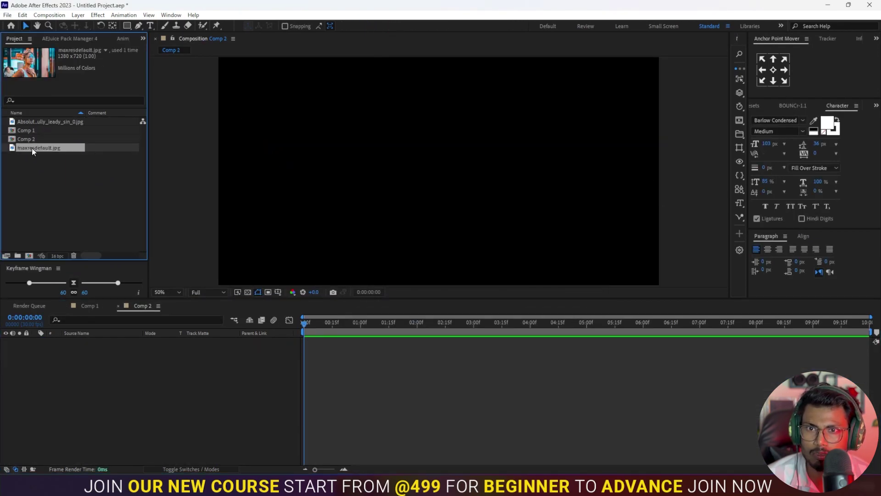
{"action": "left_click_drag", "start_coordinate": [33, 123], "coordinate": [70, 361]}
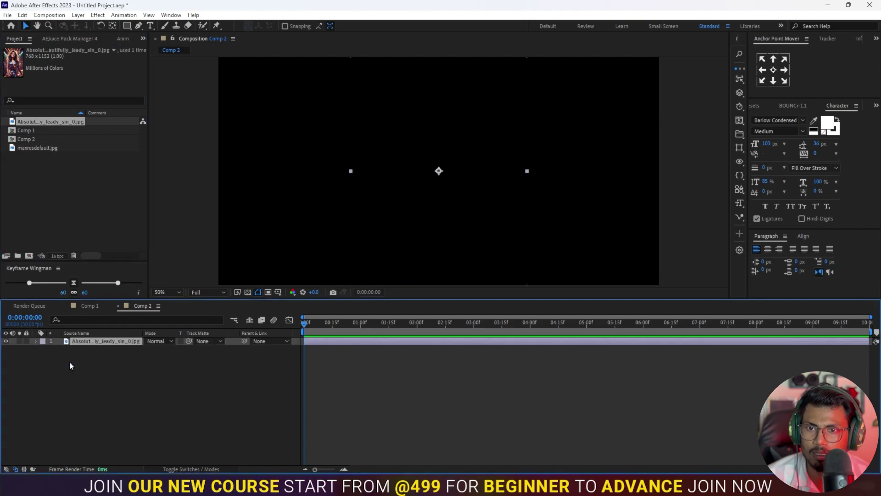
Import the purepng jail-bars image and layer it above the photo in Comp 2.
{"action": "double_click", "coordinate": [56, 194]}
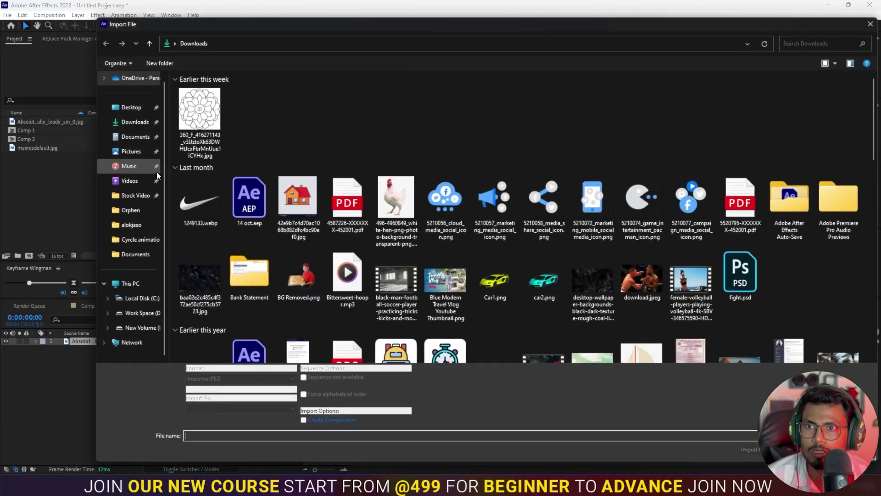
{"action": "left_click", "coordinate": [193, 119]}
{"action": "left_click", "coordinate": [749, 443]}
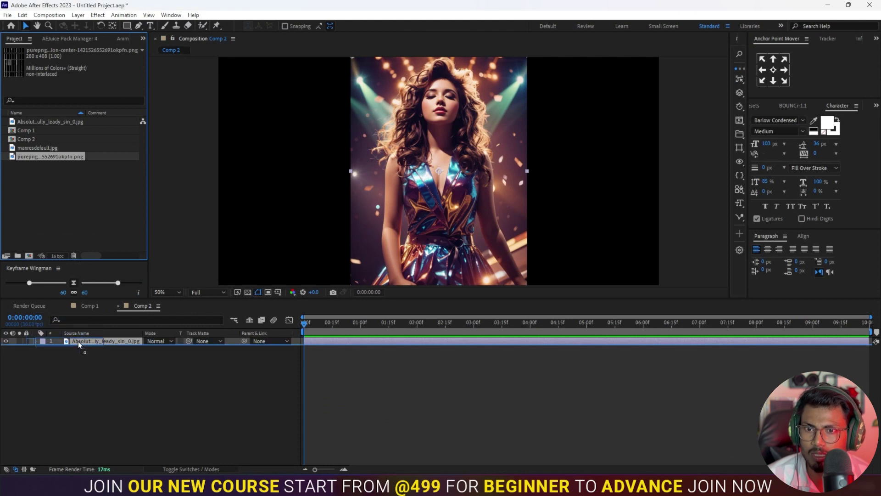
{"action": "left_click_drag", "start_coordinate": [59, 156], "coordinate": [78, 341]}
Scale the woman photo down to 71% and nudge it slightly lower in frame.
{"action": "left_click", "coordinate": [369, 365]}
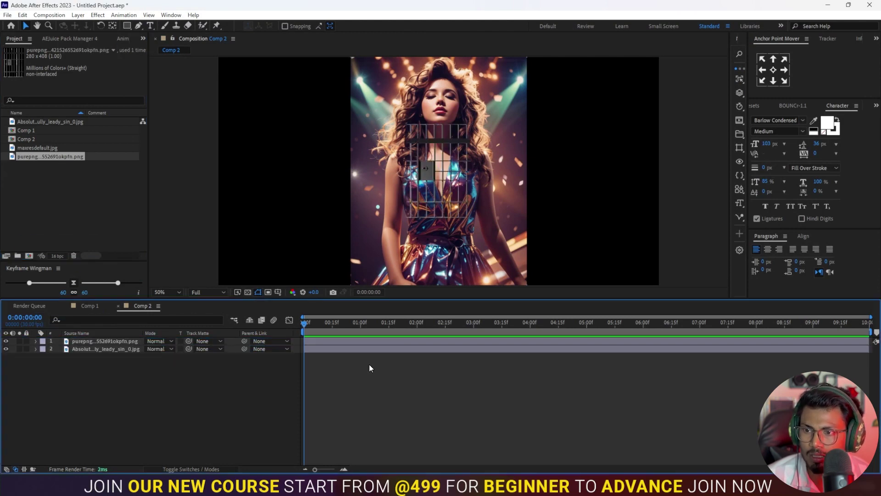
{"action": "left_click", "coordinate": [362, 352]}
{"action": "key", "text": "s"}
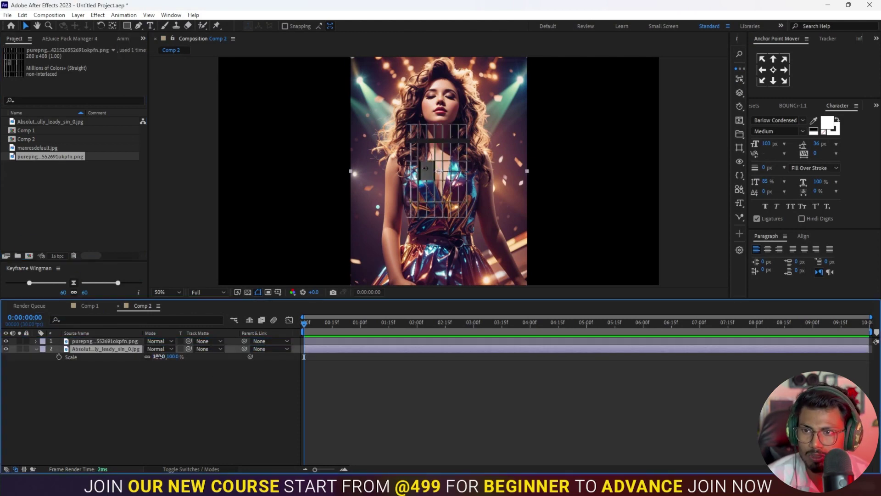
{"action": "left_click_drag", "start_coordinate": [158, 357], "coordinate": [147, 358]}
{"action": "left_click_drag", "start_coordinate": [436, 193], "coordinate": [436, 200]}
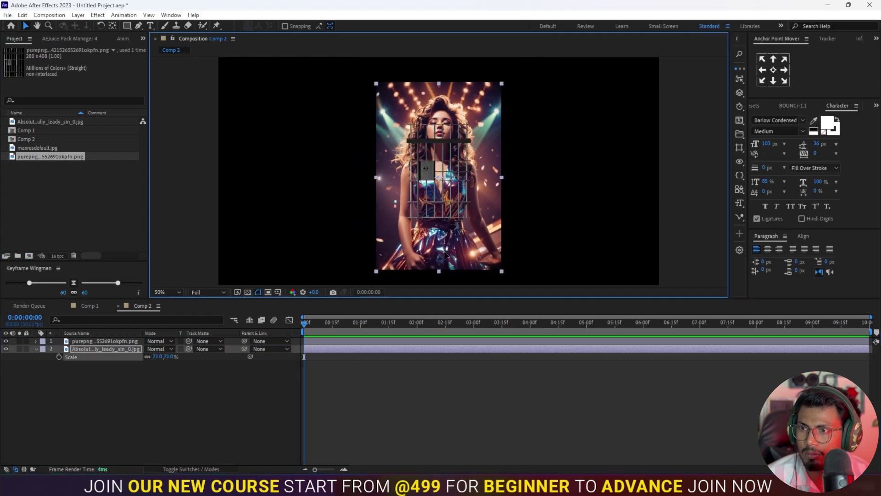
Enlarge the jail bars to 217% and shift them slightly down over the photo.
{"action": "left_click", "coordinate": [78, 341]}
{"action": "key", "text": "s"}
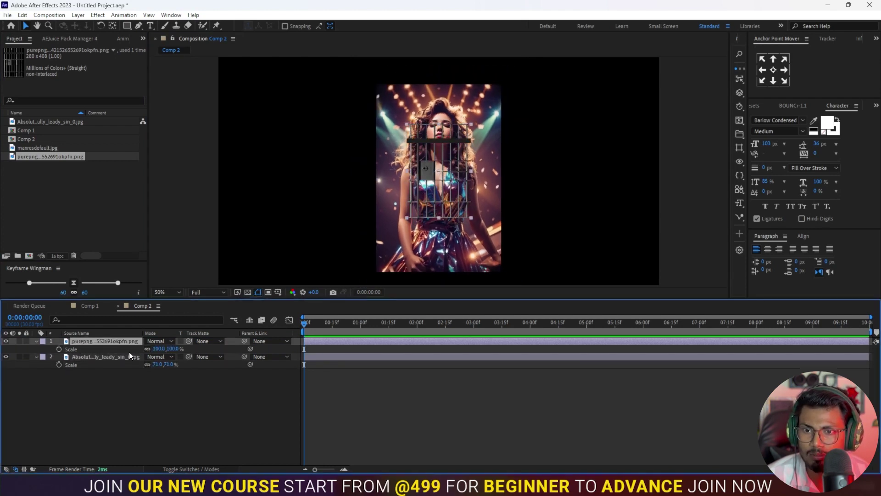
{"action": "left_click_drag", "start_coordinate": [157, 350], "coordinate": [210, 349]}
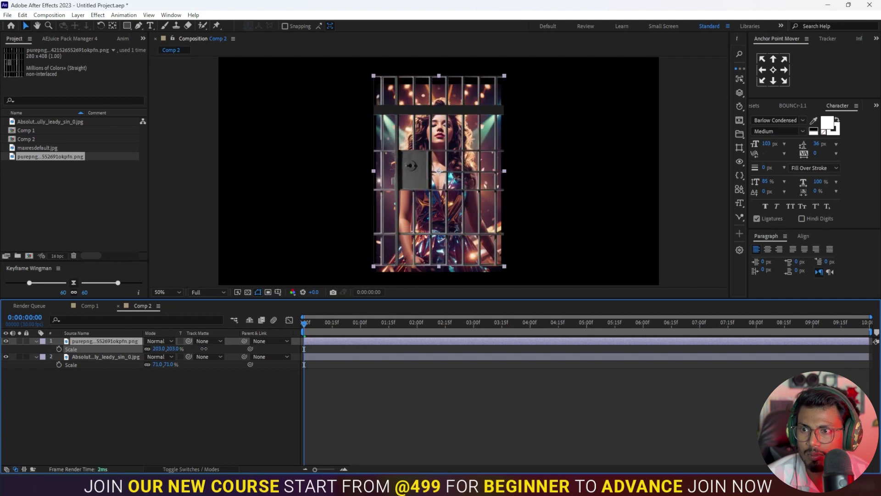
{"action": "left_click_drag", "start_coordinate": [449, 186], "coordinate": [447, 193]}
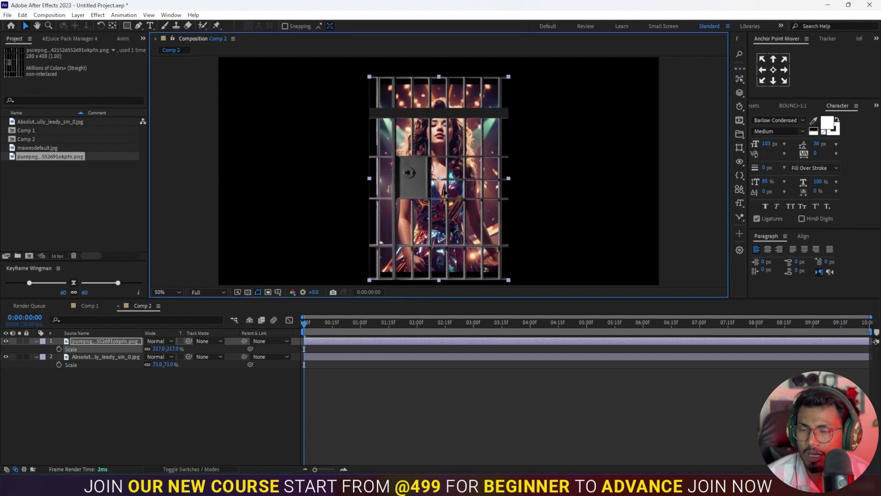
Keyframe the bars' Position at frame 15, starting above the frame at 0:00.
{"action": "left_click", "coordinate": [332, 329]}
{"action": "key", "text": "p"}
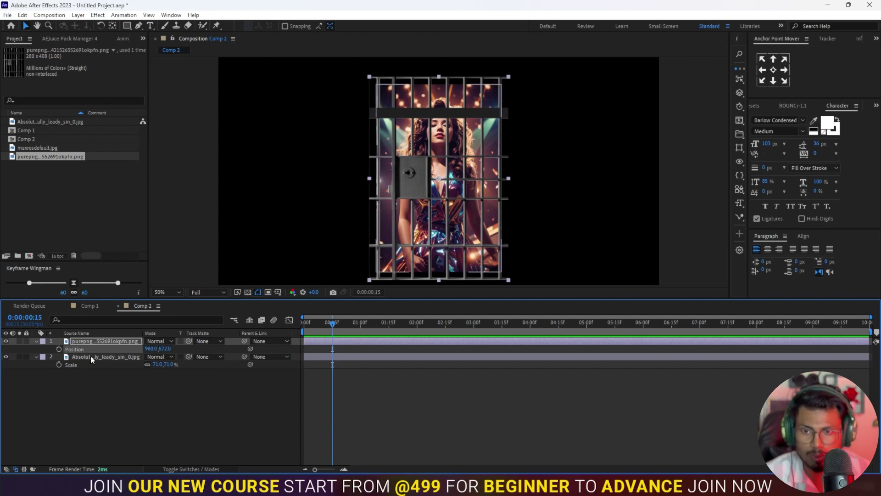
{"action": "left_click", "coordinate": [59, 349]}
{"action": "key", "text": "Home"}
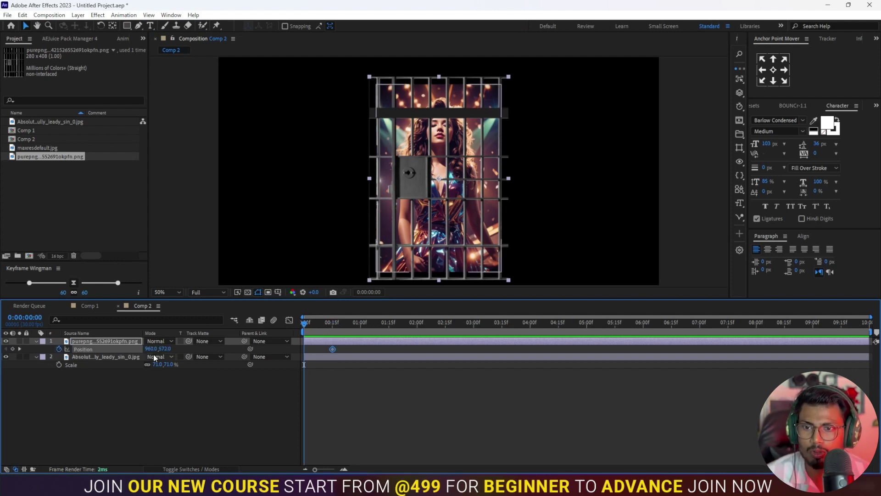
{"action": "mouse_move", "coordinate": [163, 348]}
{"action": "left_mouse_down"}
{"action": "mouse_move", "coordinate": [128, 342]}
{"action": "mouse_move", "coordinate": [490, 434]}
{"action": "left_mouse_up"}
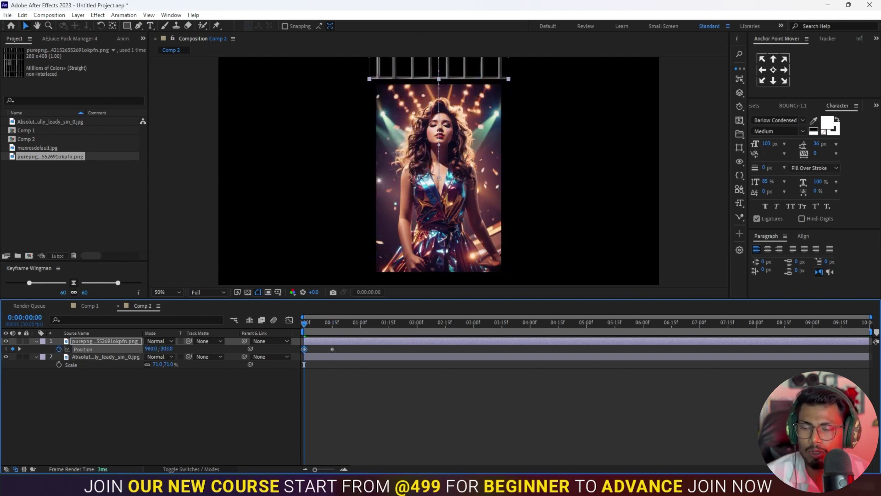
{"action": "key", "text": "alt+Tab"}
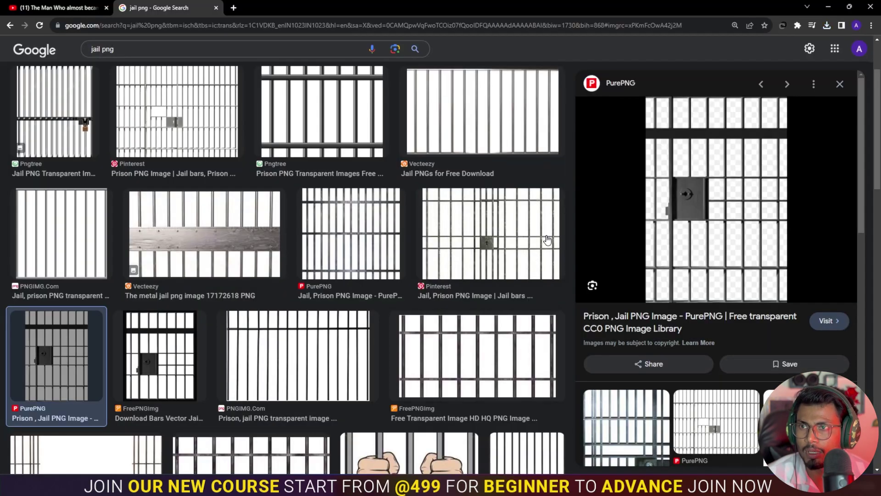
{"action": "left_click", "coordinate": [82, 6]}
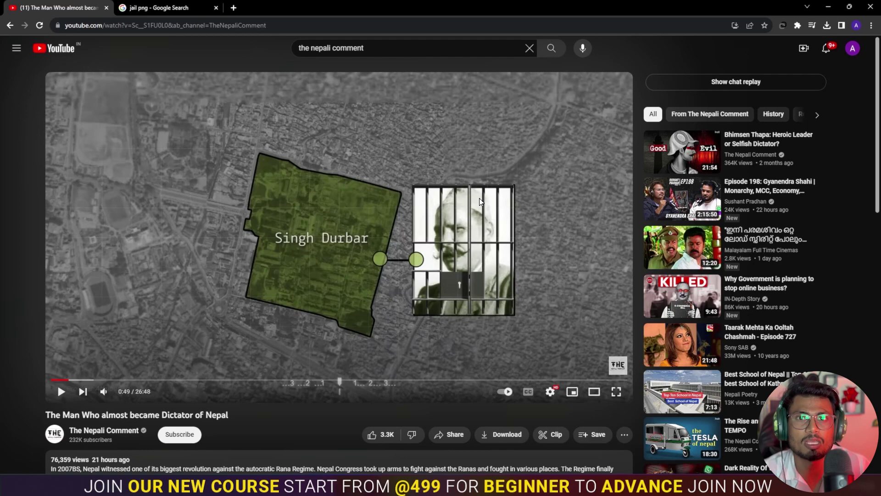
Use the woman photo as the bars' track matte, keep the photo visible, and scrub to check.
{"action": "key", "text": "alt+Tab"}
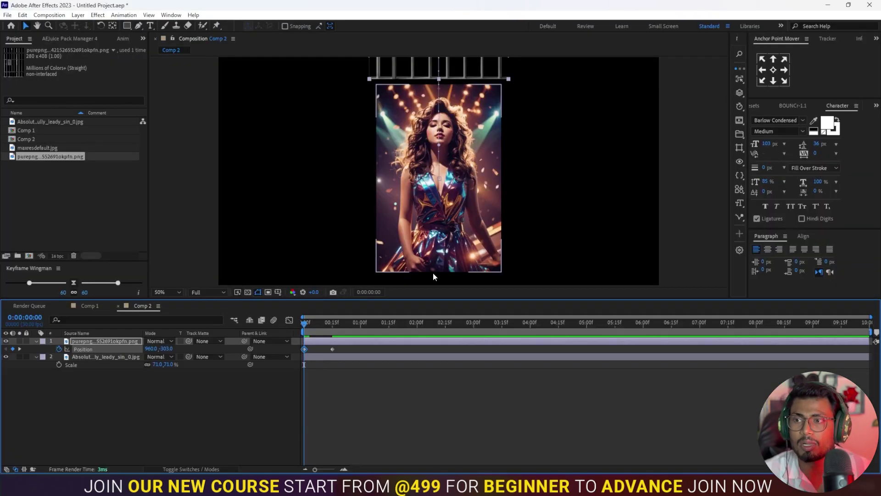
{"action": "left_click_drag", "start_coordinate": [188, 340], "coordinate": [116, 360]}
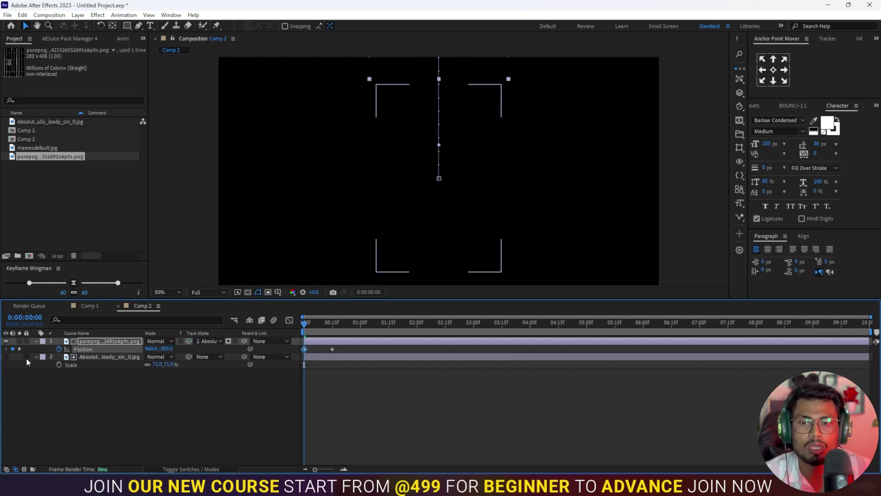
{"action": "left_click", "coordinate": [5, 357]}
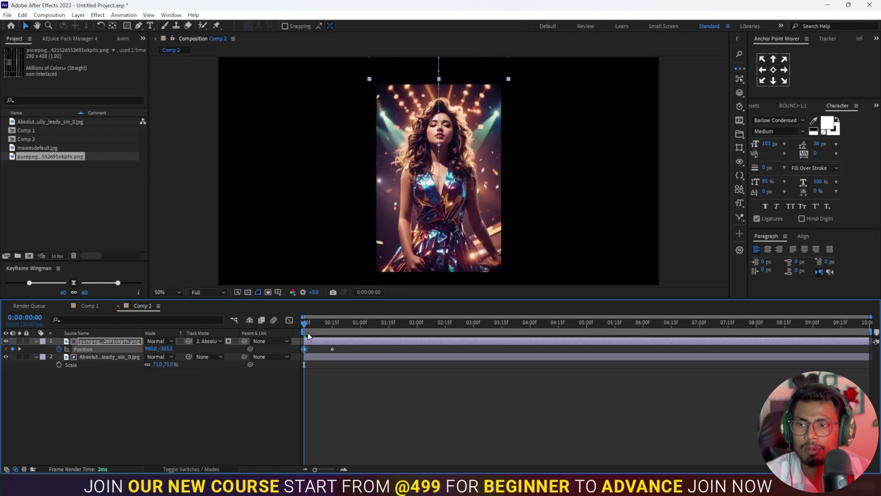
{"action": "left_click_drag", "start_coordinate": [305, 323], "coordinate": [340, 327]}
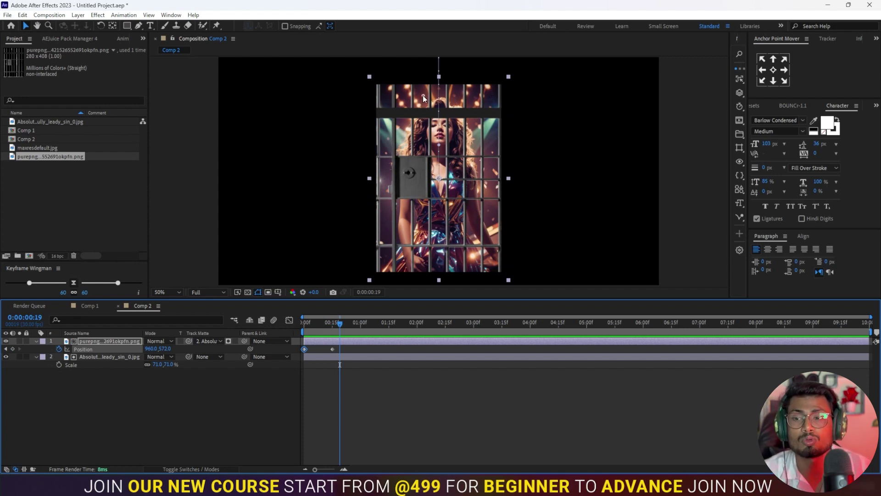
Add Medium Cyan Solid 1 at the bottom of the layer stack and preview Comp 2.
{"action": "right_click", "coordinate": [131, 417]}
{"action": "right_click", "coordinate": [201, 400]}
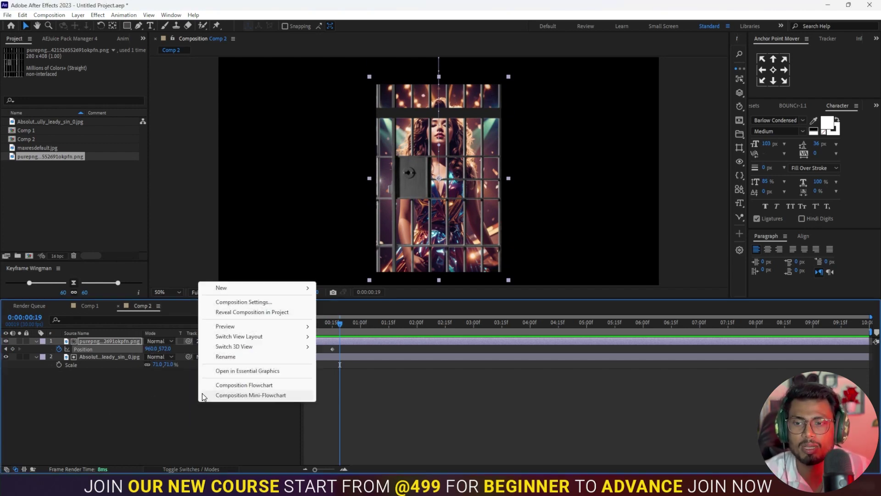
{"action": "mouse_move", "coordinate": [235, 292]}
{"action": "left_click", "coordinate": [338, 312]}
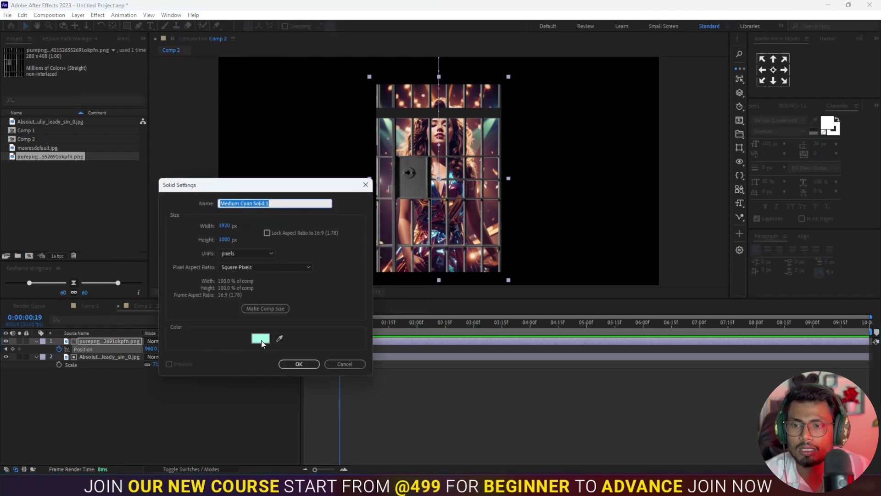
{"action": "left_click", "coordinate": [298, 363]}
{"action": "left_click_drag", "start_coordinate": [87, 342], "coordinate": [92, 382]}
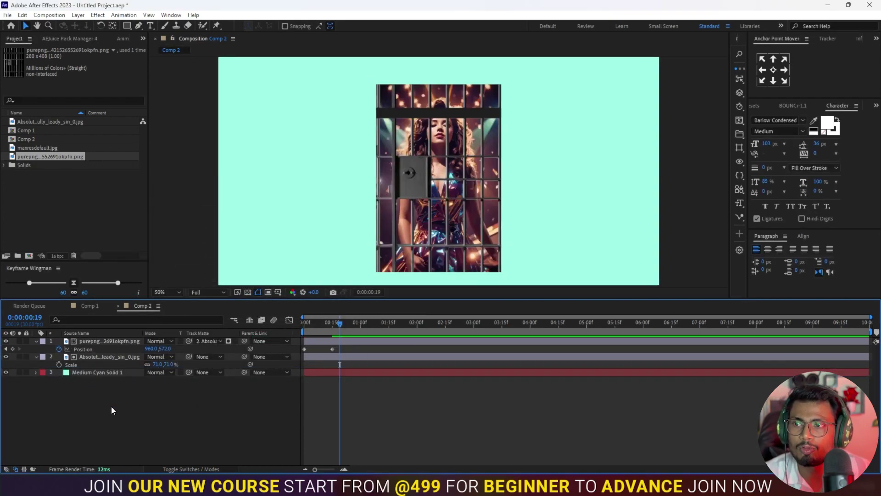
{"action": "key", "text": "space"}
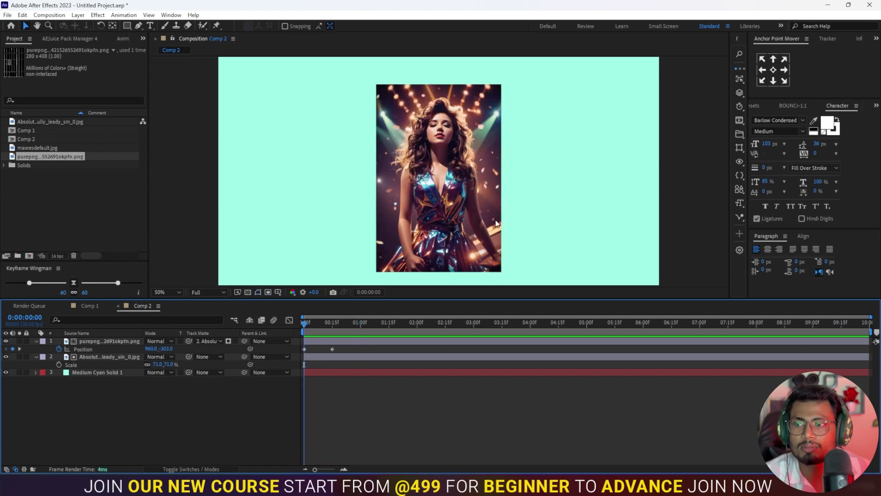
{"action": "key", "text": "space"}
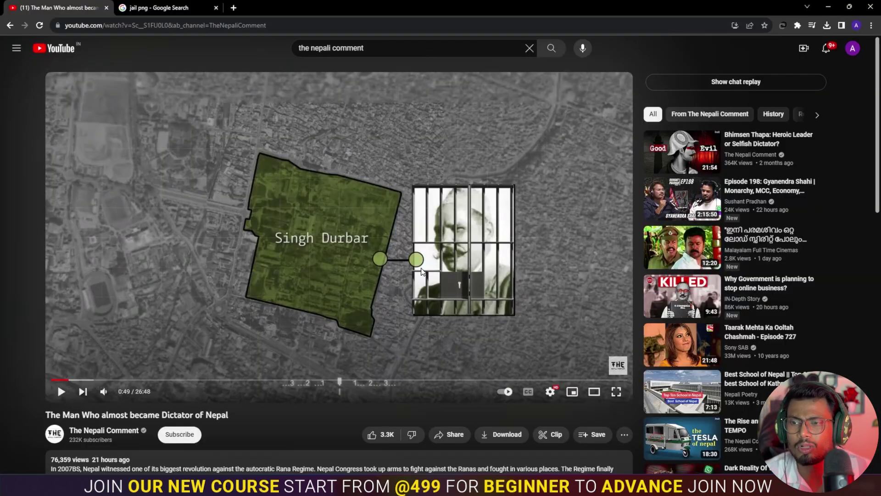
Play and pause the Nepal dictator video, then skip ahead to 2:02 and on to 4:37.
{"action": "left_click", "coordinate": [422, 271]}
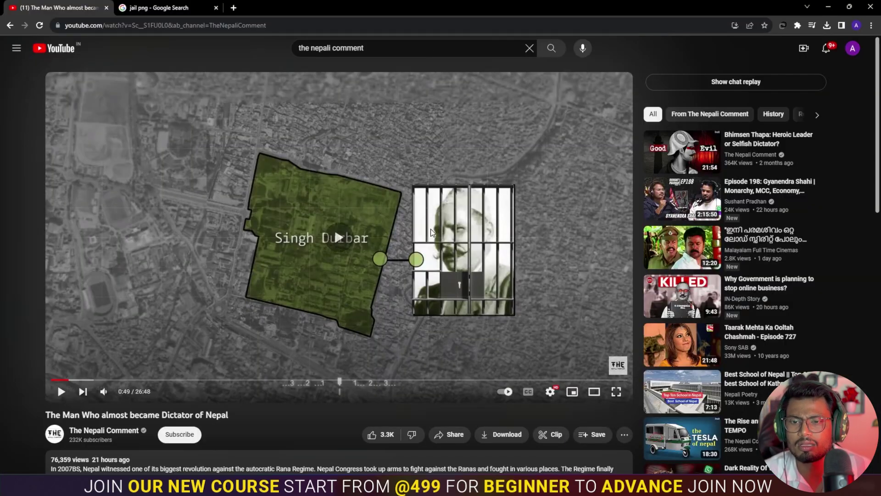
{"action": "left_click", "coordinate": [381, 295]}
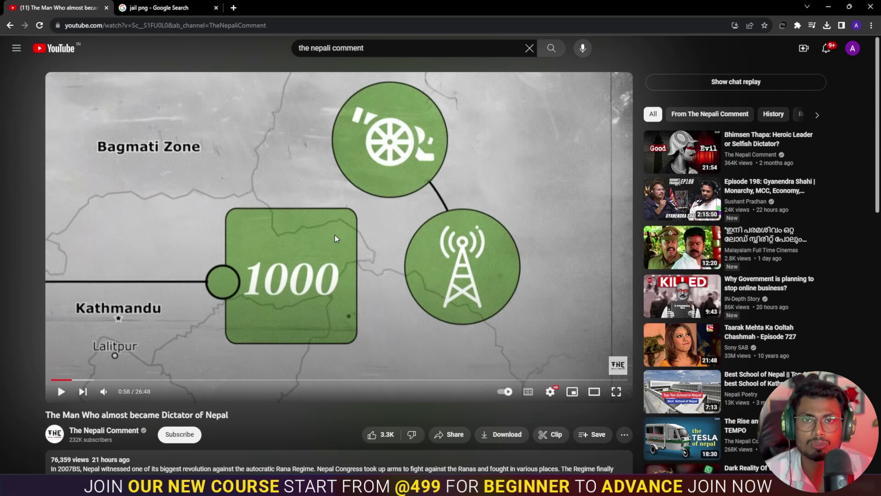
{"action": "left_click", "coordinate": [335, 238]}
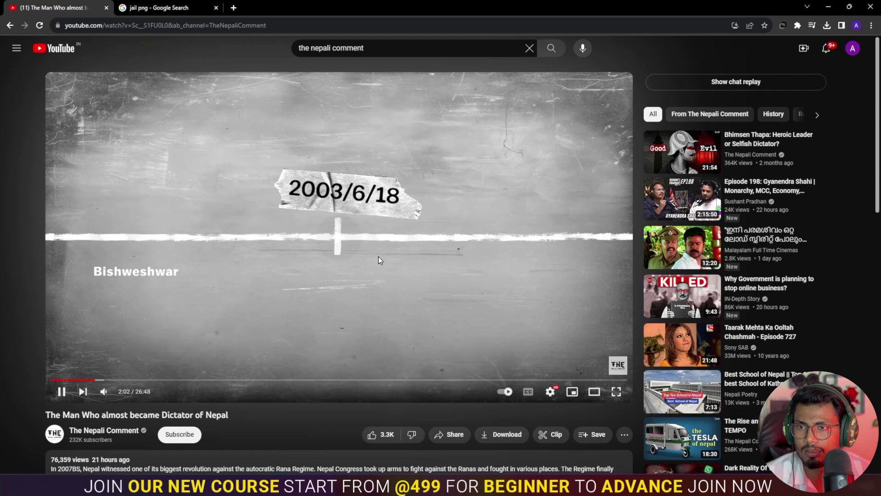
{"action": "key", "text": "l"}
{"action": "key", "text": "l"}
{"action": "key", "text": "l"}
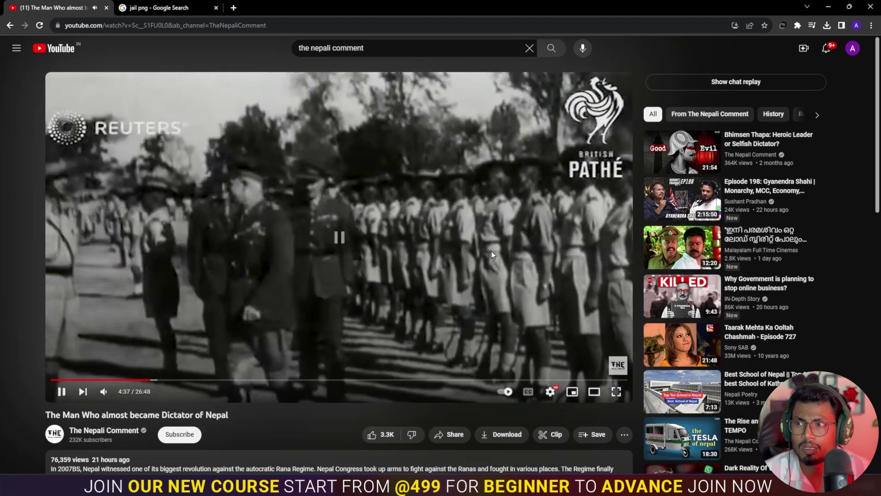